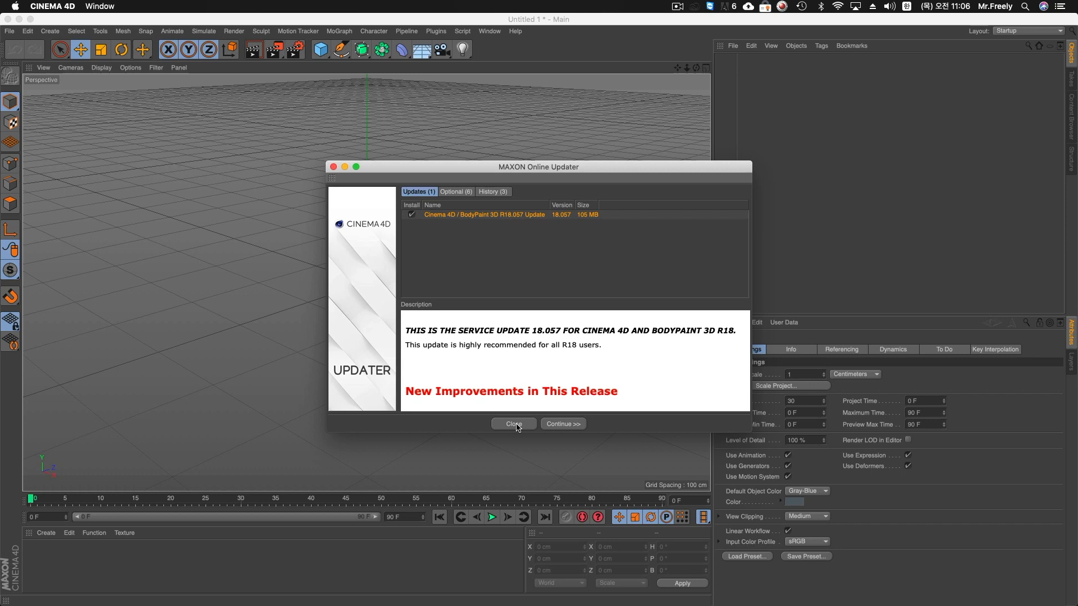
- Dismiss the online updater and create a Cloner with a Sphere as its child
left_click(333, 168)
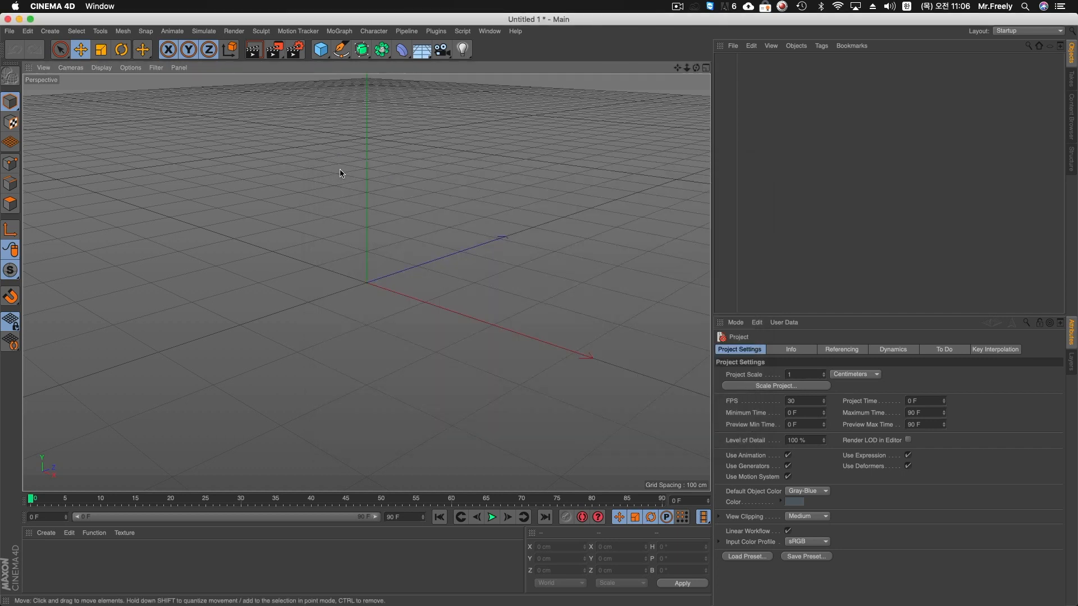
left_click(344, 32)
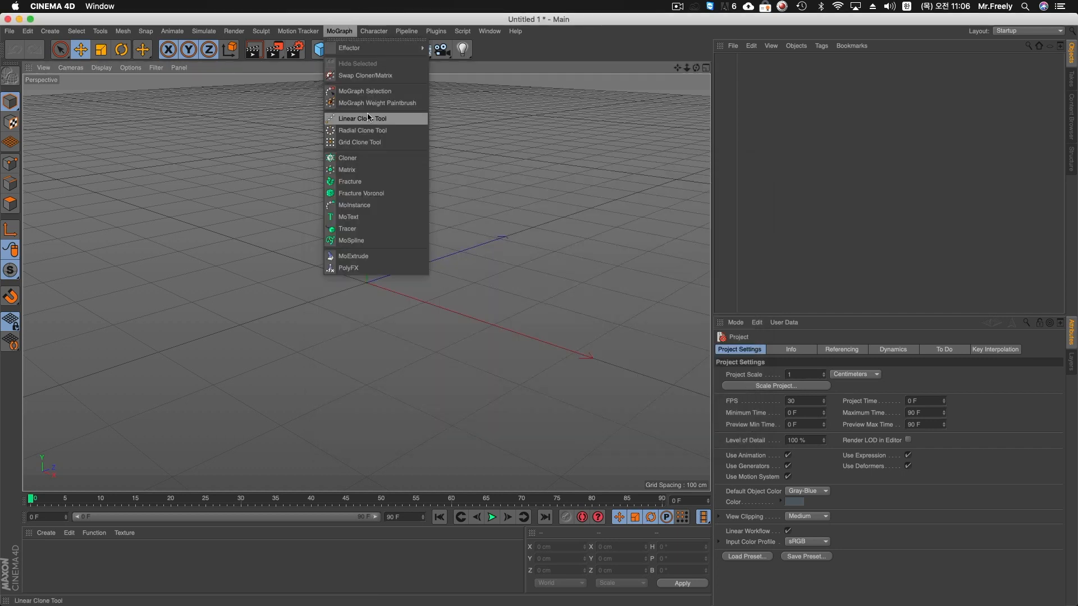
left_click(376, 158)
left_click_drag(320, 49, 490, 106, "shift")
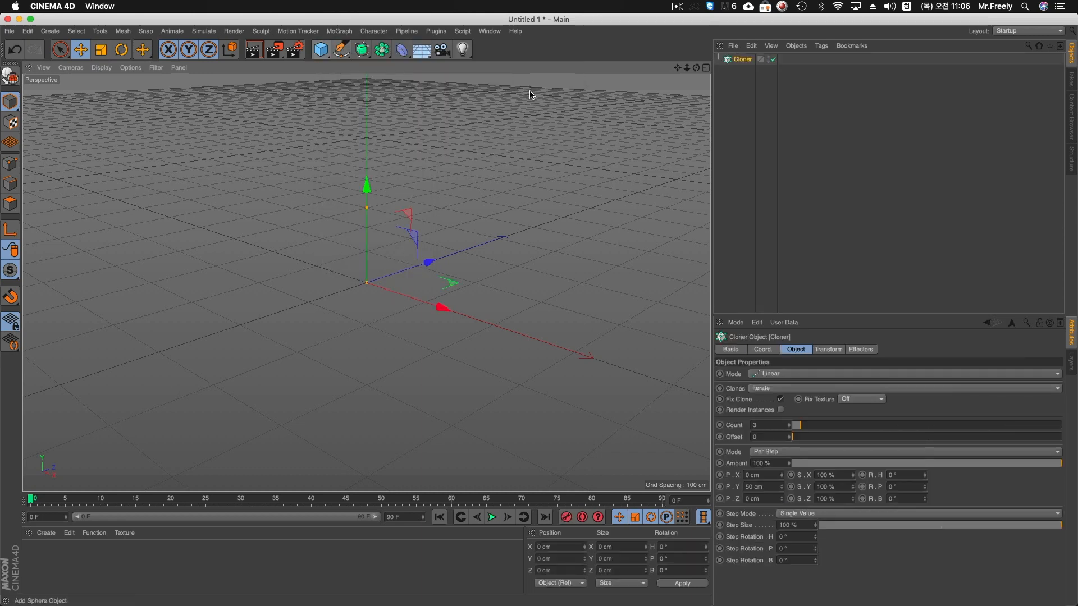
- Set the Sphere's radius to 30 cm
left_click(793, 375)
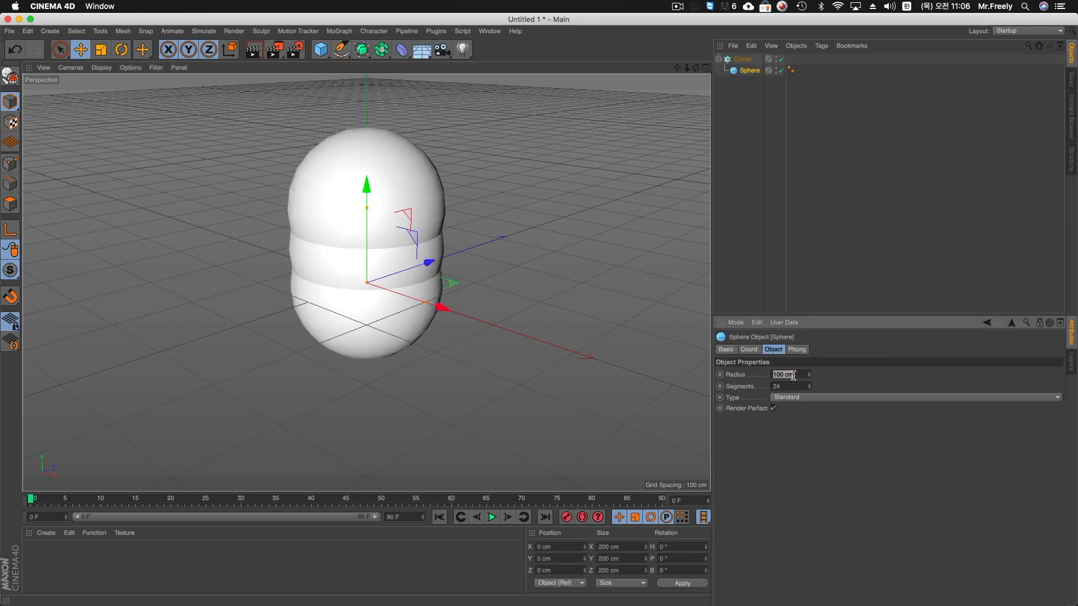
type("30")
key("Return")
- Switch the Cloner's mode to Grid Array
left_click(743, 59)
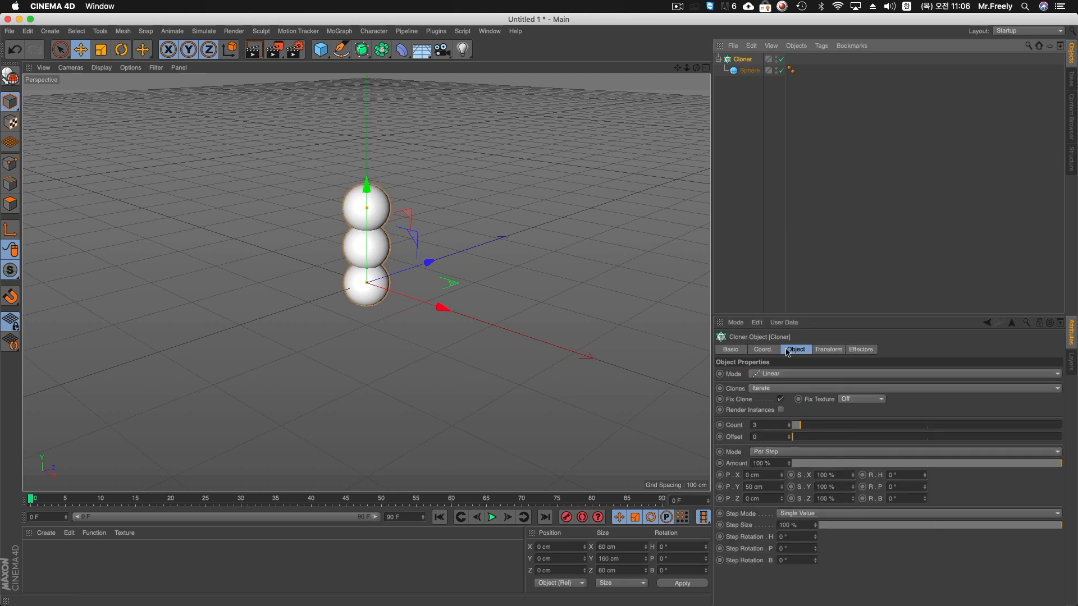
left_click(786, 374)
left_click(788, 422)
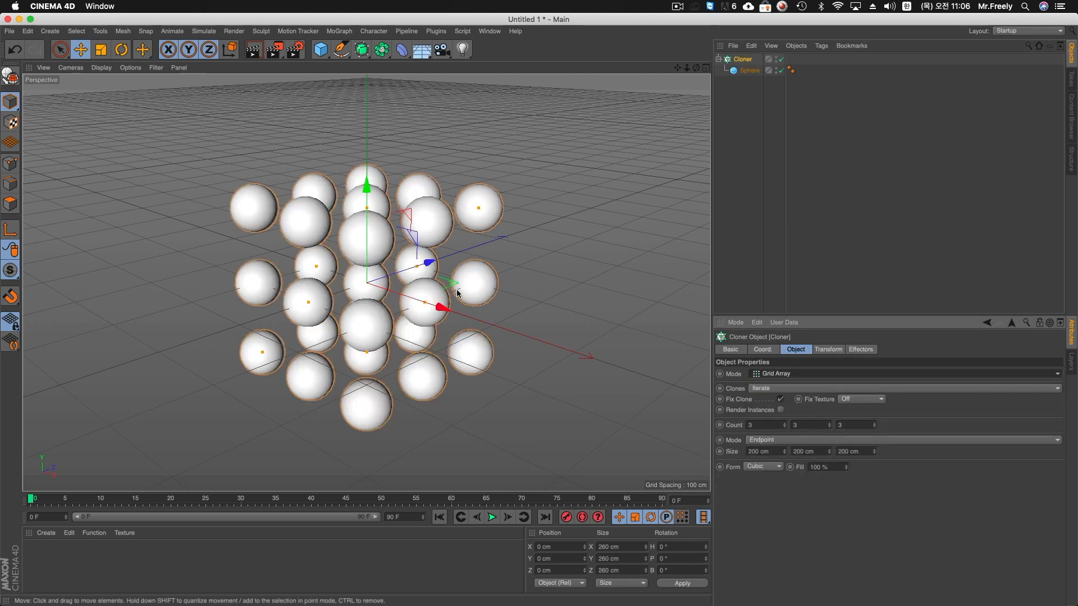
- Set the Cloner's grid size to 1000 cm in all three directions
scroll(456, 292, "down", 5)
left_click_drag(419, 312, 409, 316, "alt")
scroll(410, 318, "up", 6)
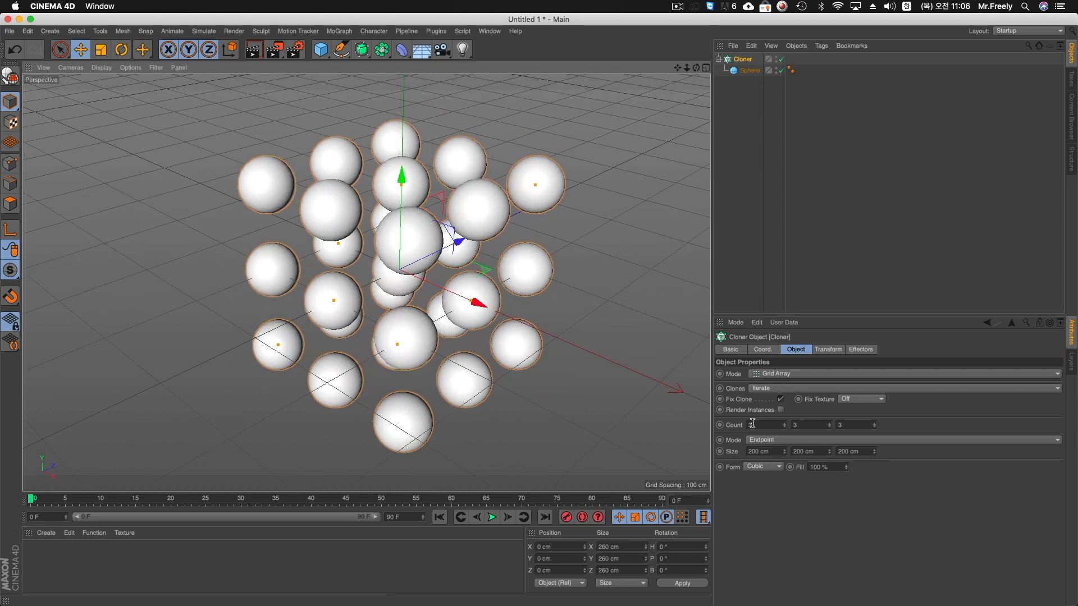
left_click(776, 449)
type("10")
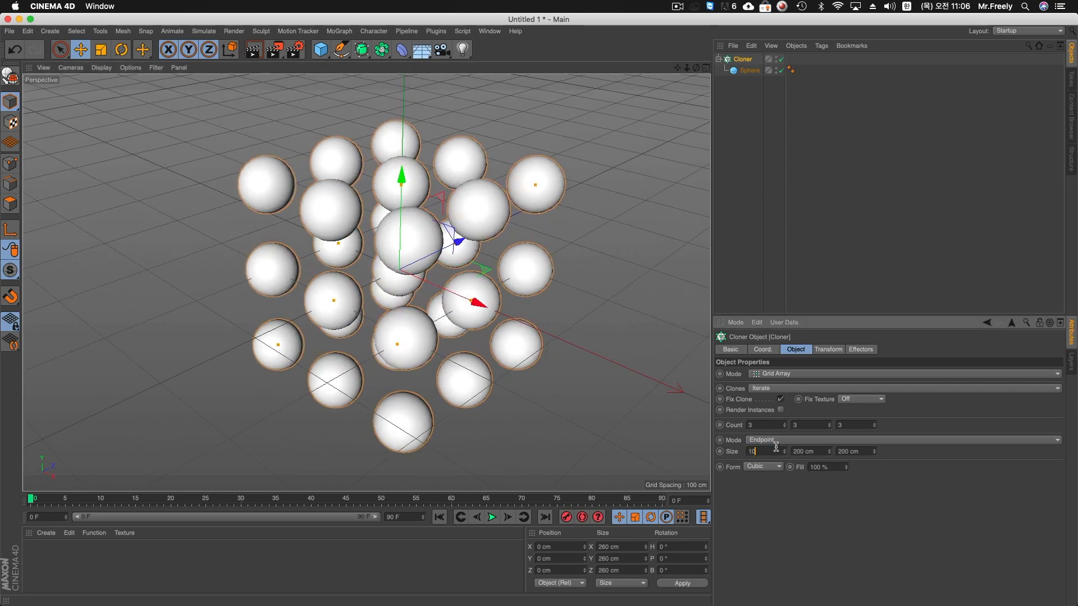
type("00")
key("Tab")
type("1000")
key("Tab")
type("1000")
key("Return")
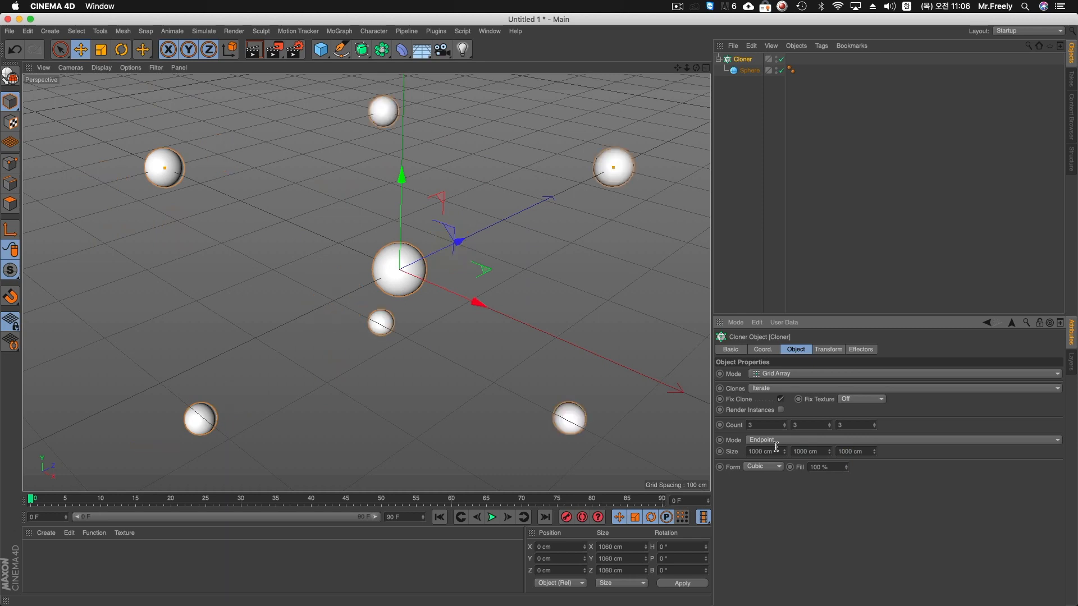
- Add a Random effector to the Cloner
right_click_drag(344, 224, 281, 228, "alt")
mouse_move(281, 227)
left_mouse_down("alt")
mouse_move(361, 246)
mouse_move(348, 222)
left_mouse_up("alt")
middle_click_drag(348, 221, 366, 249, "alt")
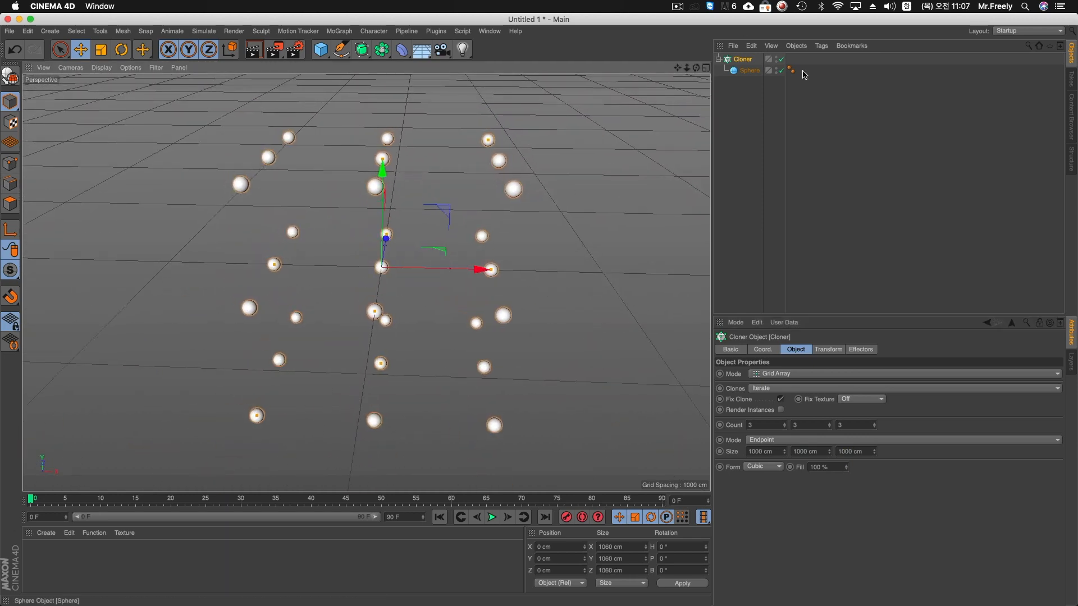
left_click(339, 31)
mouse_move(382, 48)
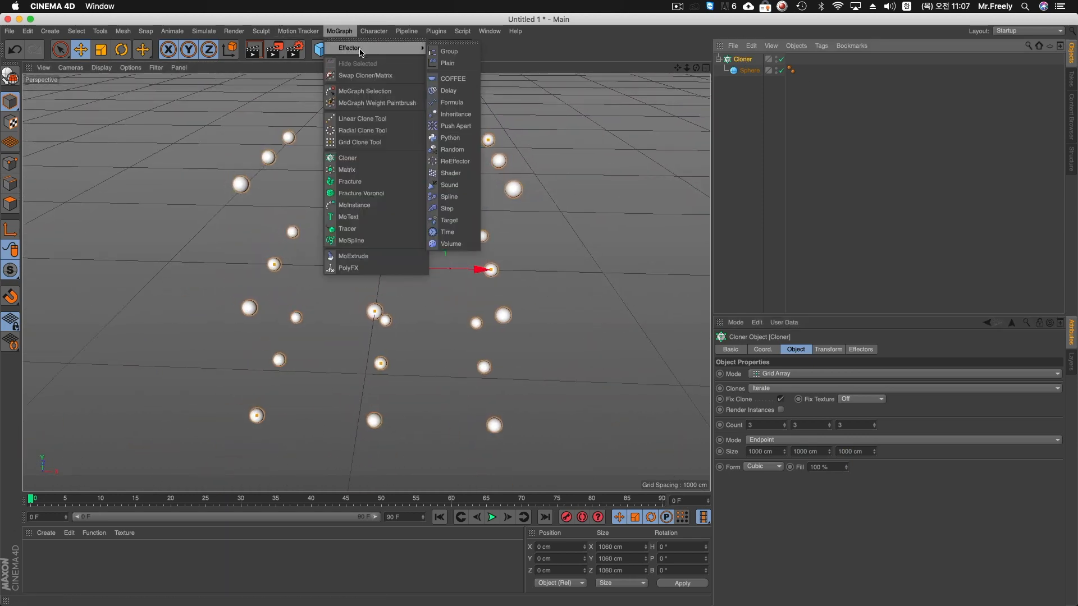
left_click(456, 150)
- Set the Random effector's position values to 300 cm in X, 400 cm in Y and 500 cm in Z
left_click(780, 495)
type("300")
key("Tab")
type("400")
key("Tab")
type("500")
key("Return")
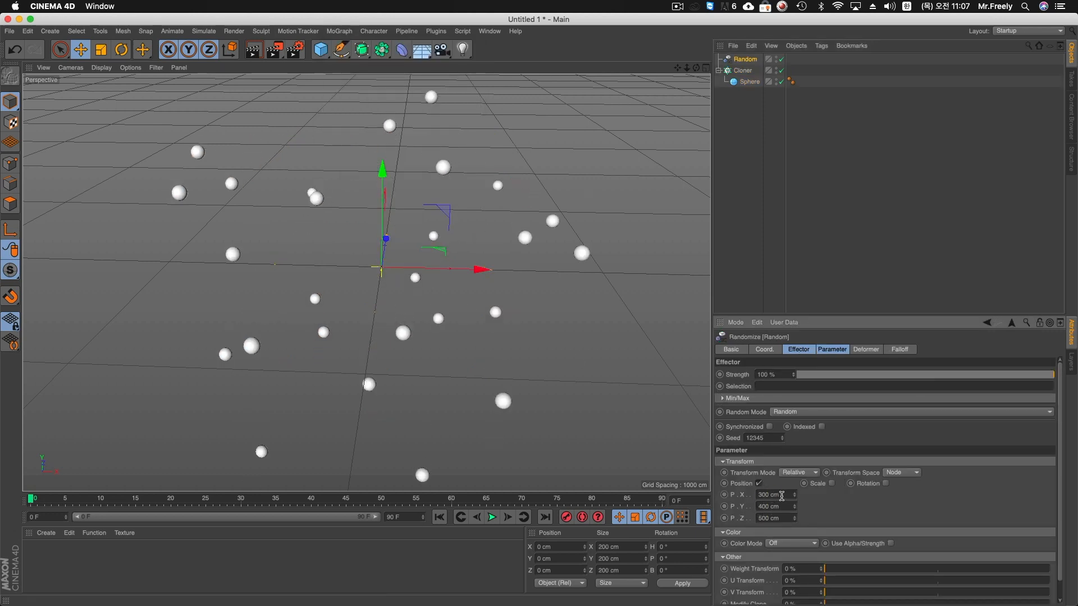
- Add a MoGraph Tracer object linked to the Cloner
left_click_drag(481, 379, 474, 316, "alt")
right_click_drag(513, 318, 498, 327, "alt")
middle_click_drag(498, 327, 496, 272, "alt")
left_click_drag(495, 272, 437, 281, "alt")
left_click(743, 71)
left_click(339, 31)
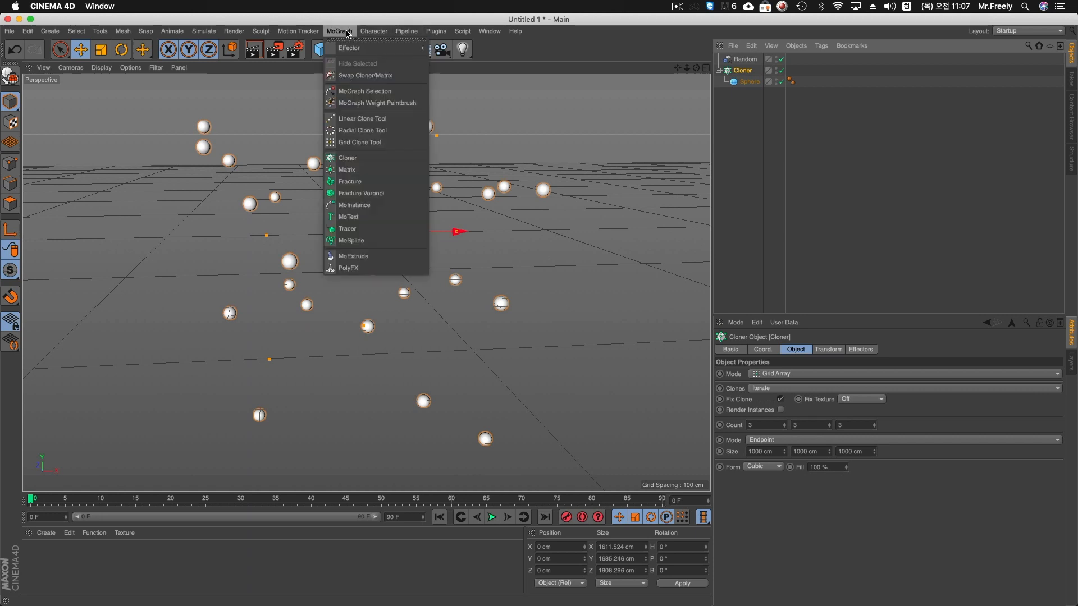
left_click(368, 229)
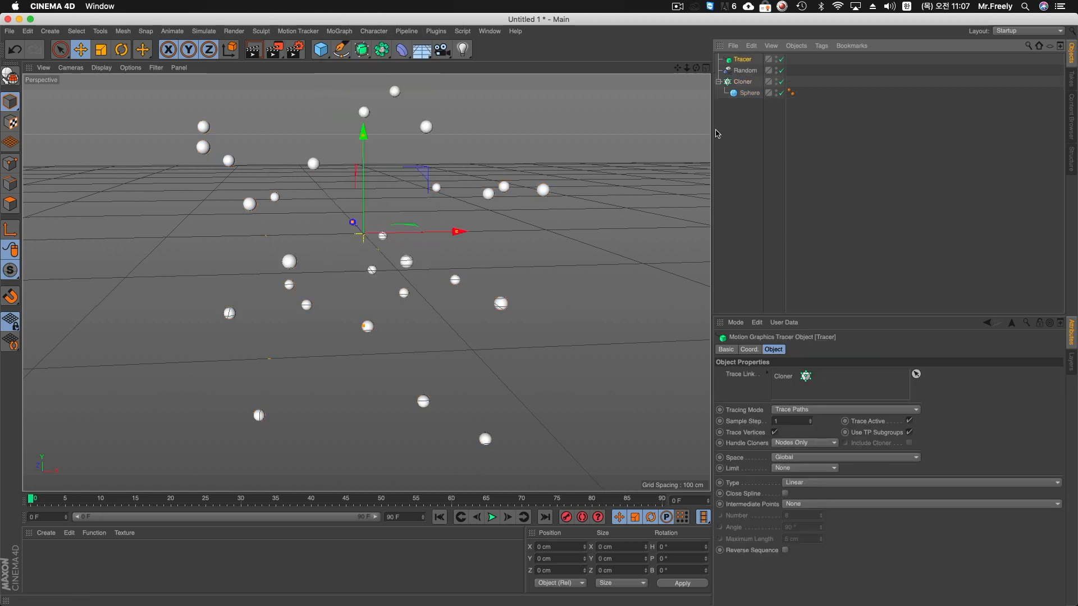
- Set the Tracer's tracing mode to Connect Elements
left_click(742, 93)
left_click(742, 82)
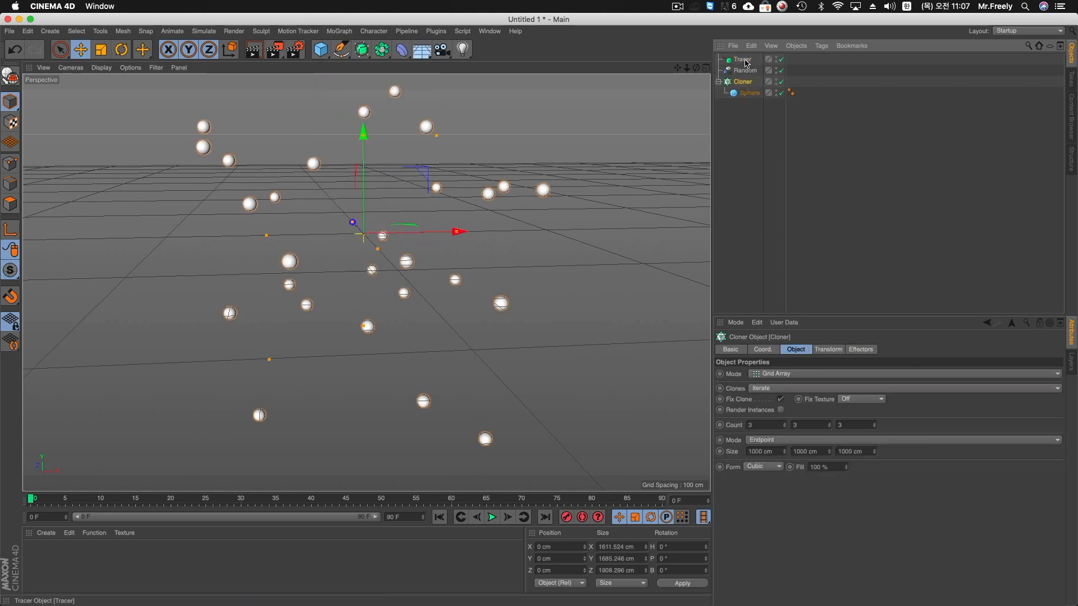
left_click(742, 59)
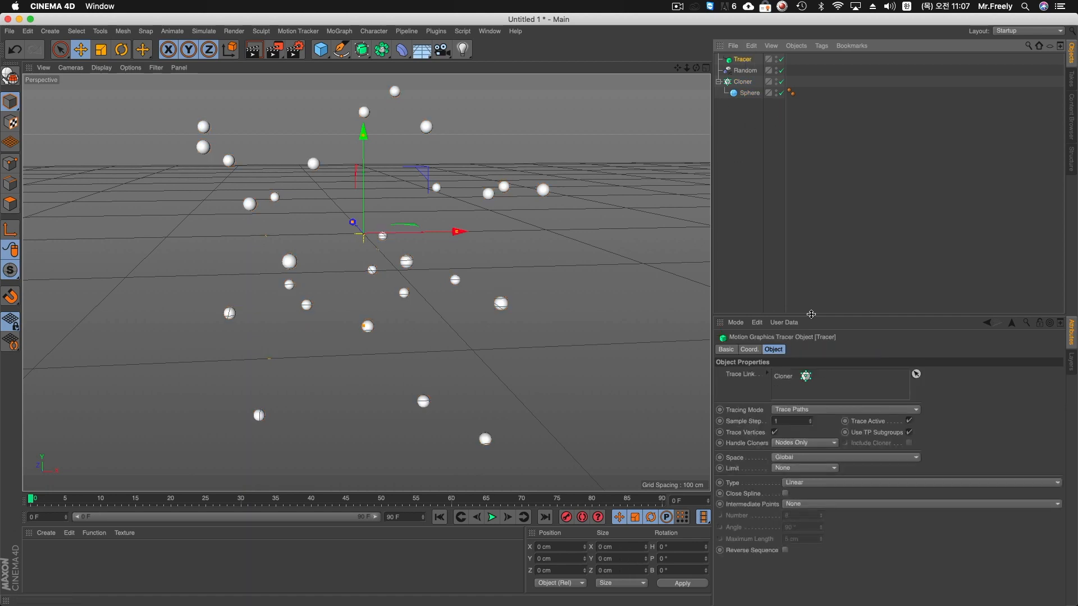
left_click(784, 411)
left_click(820, 449)
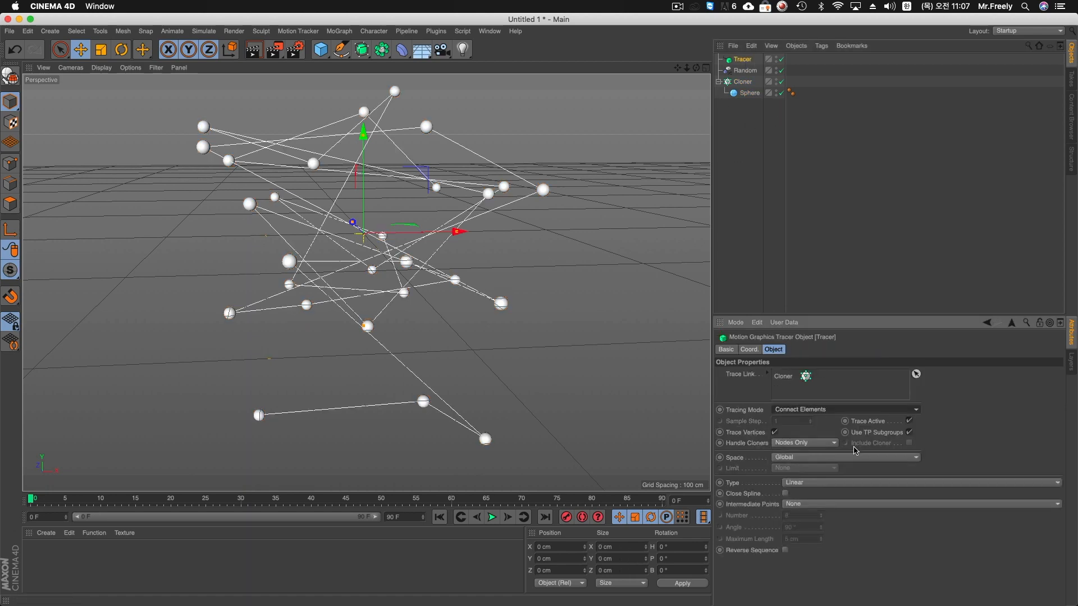
- Enlarge the Cloner's grid size to 2000 cm in all three directions
left_click_drag(504, 365, 464, 341, "alt")
mouse_move(440, 274)
right_mouse_down("alt")
mouse_move(498, 293)
mouse_move(432, 288)
right_mouse_up("alt")
left_click_drag(432, 287, 544, 193, "alt")
left_click_drag(493, 169, 548, 180, "alt")
left_click(549, 185)
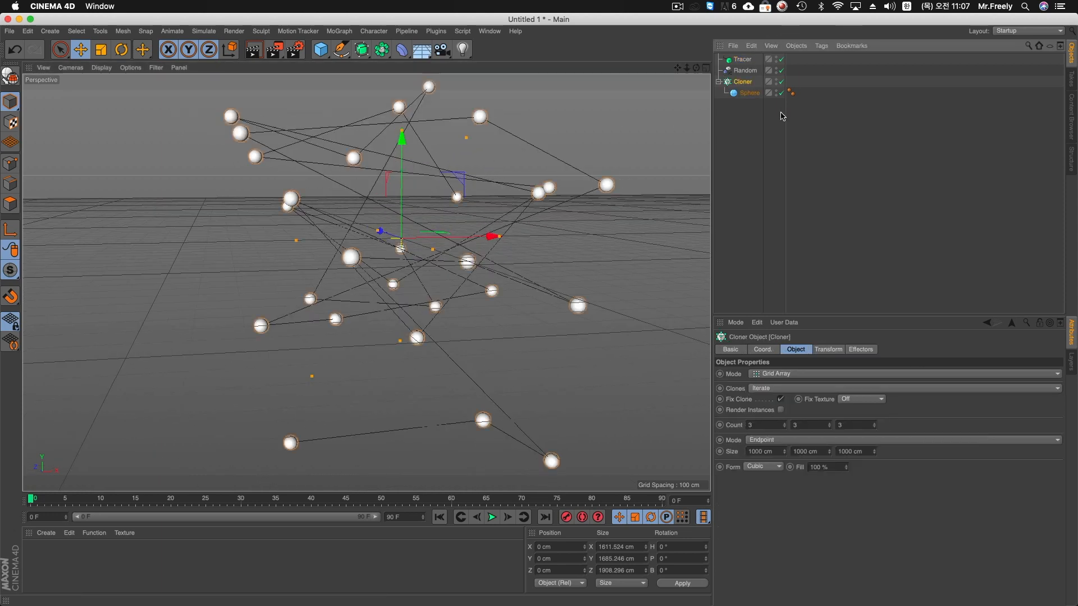
left_click(775, 452)
type("2")
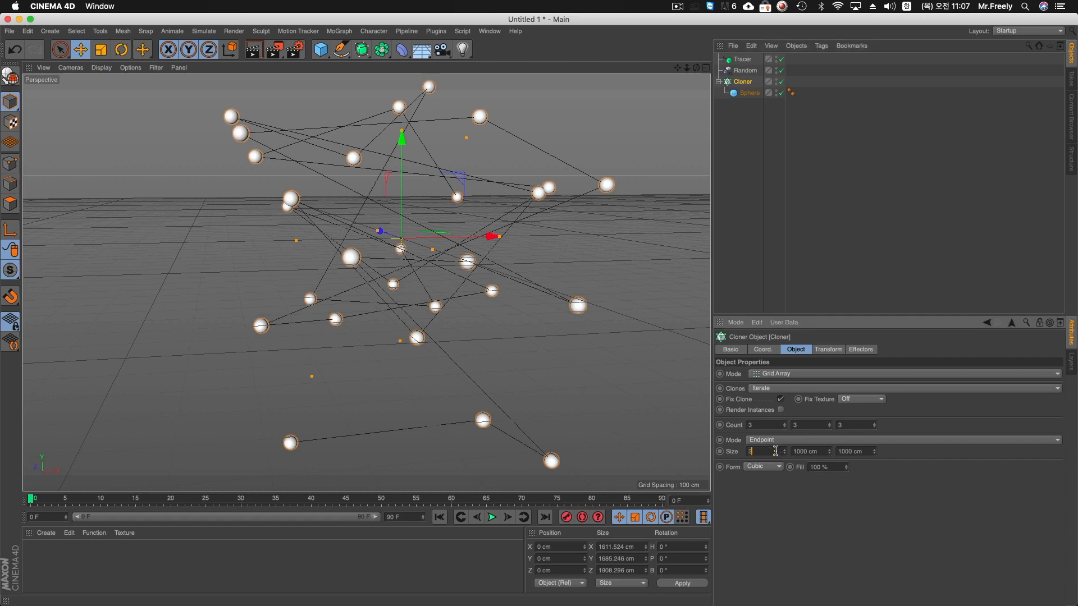
type("000")
key("Tab")
type("2000")
key("Tab")
type("2")
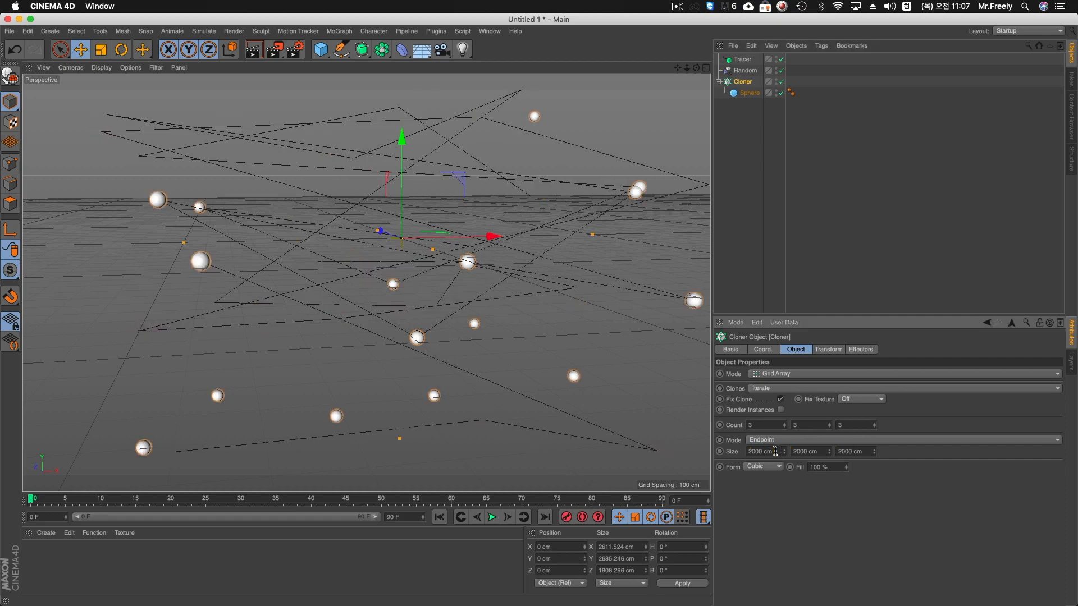
type("000")
key("Return")
- Increase the Random effector's position values to about 1488 cm in X, 1035 cm in Y and 5700 cm in Z
scroll(301, 317, "down", 5)
left_click_drag(301, 318, 467, 309, "alt")
left_click(742, 59)
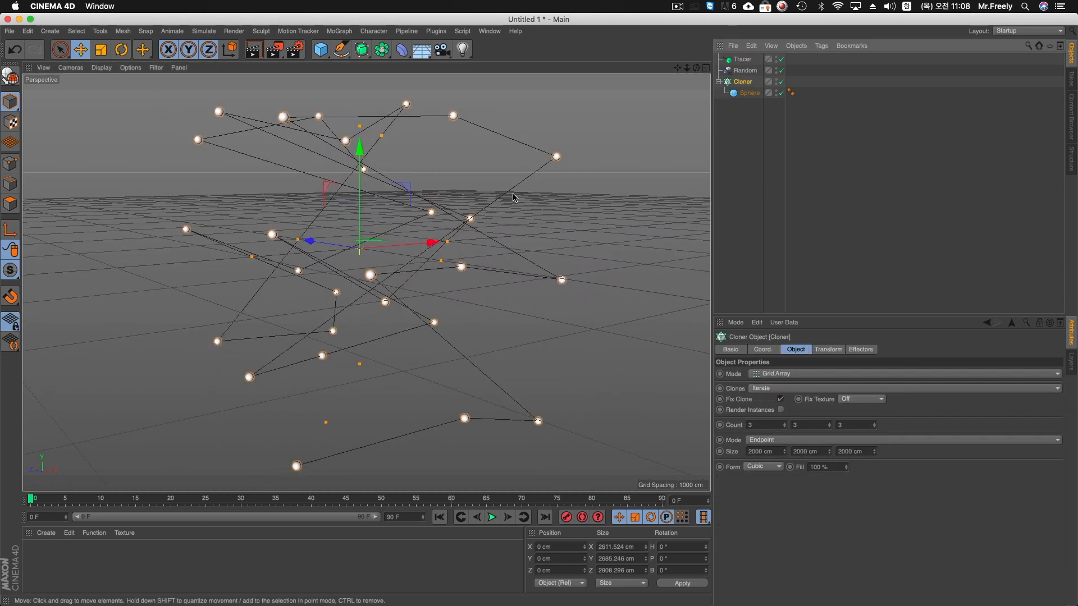
left_click_drag(513, 196, 411, 202, "alt")
right_click_drag(410, 202, 471, 205, "alt")
left_click_drag(472, 205, 515, 197, "alt")
left_click(745, 70)
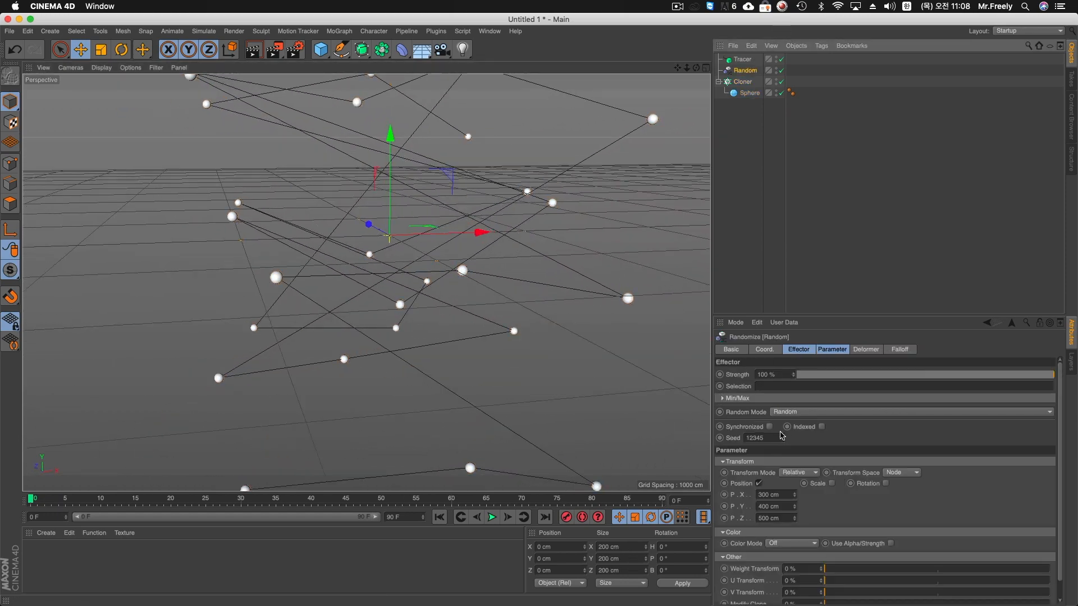
scroll(803, 482, "down", 1)
scroll(811, 458, "up", 1)
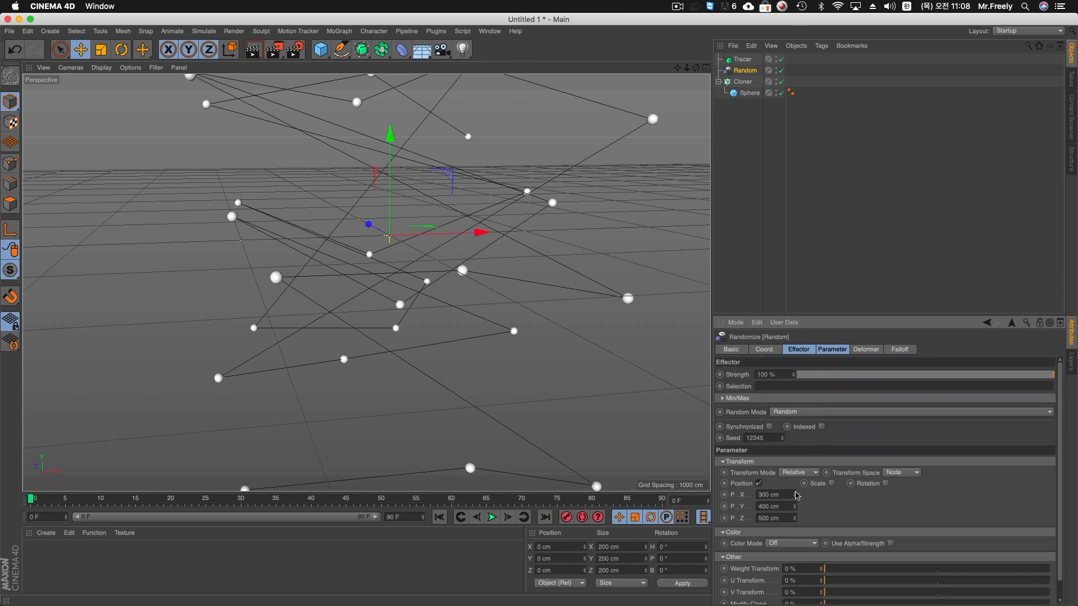
left_click_drag(797, 495, 796, 604)
left_click_drag(795, 507, 810, 557)
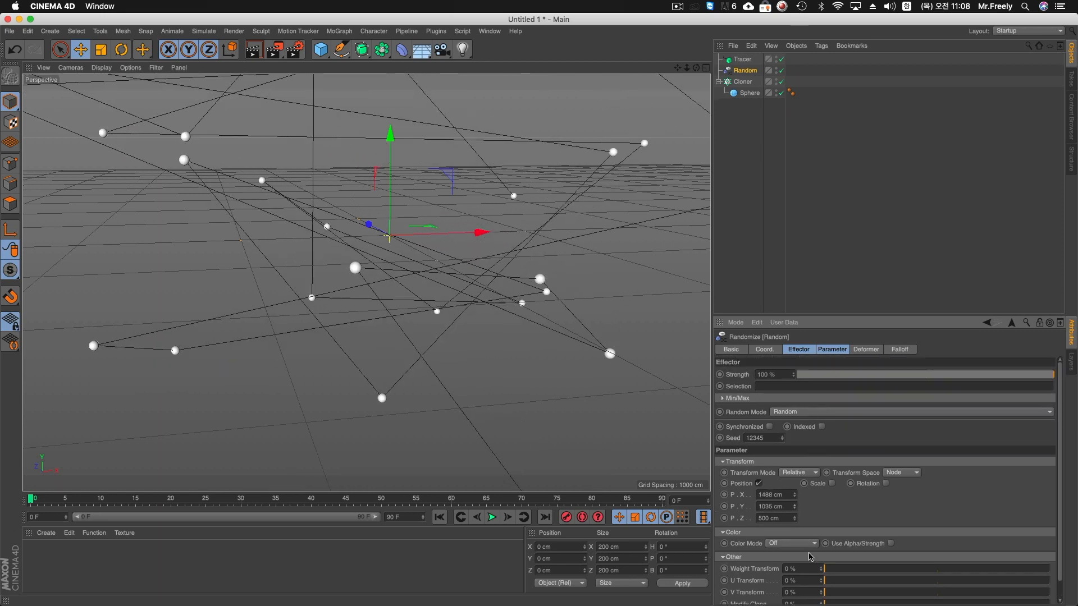
left_click_drag(795, 518, 777, 528)
- Wrap the Tracer in a Sweep object and add a Circle spline inside it as the profile
left_click_drag(449, 312, 627, 183, "alt")
left_click(741, 60)
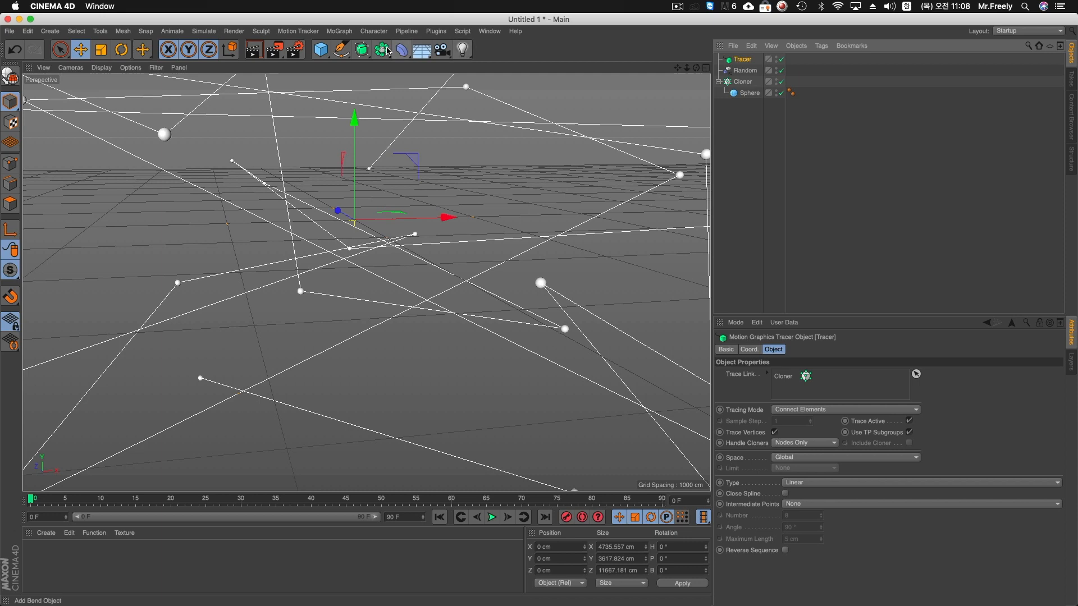
left_click(362, 50)
left_click(403, 105, "alt")
left_click(362, 49)
left_click(341, 50)
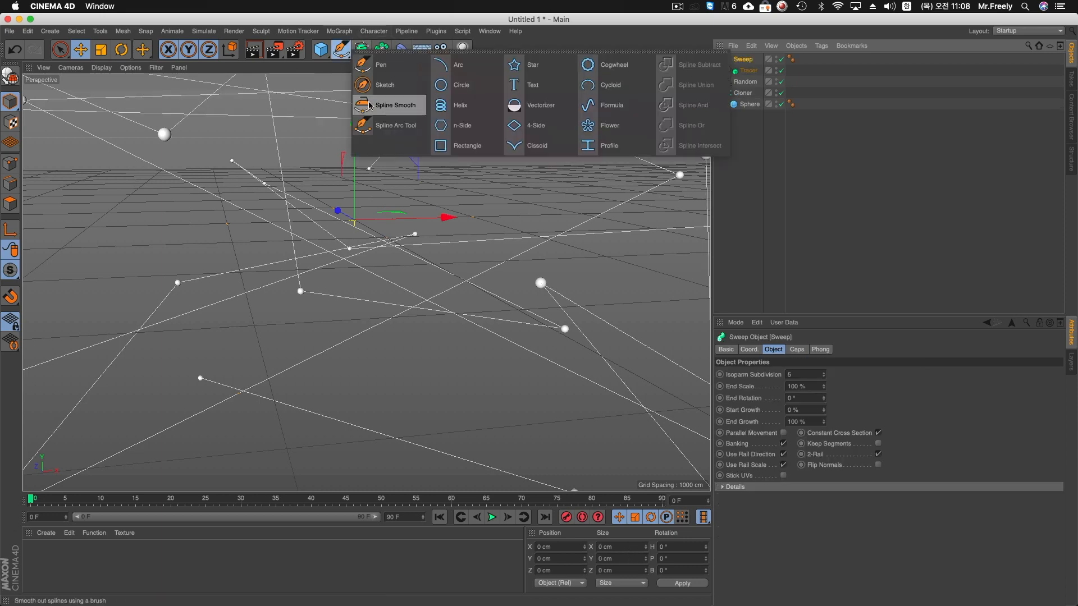
left_click(450, 90, "shift")
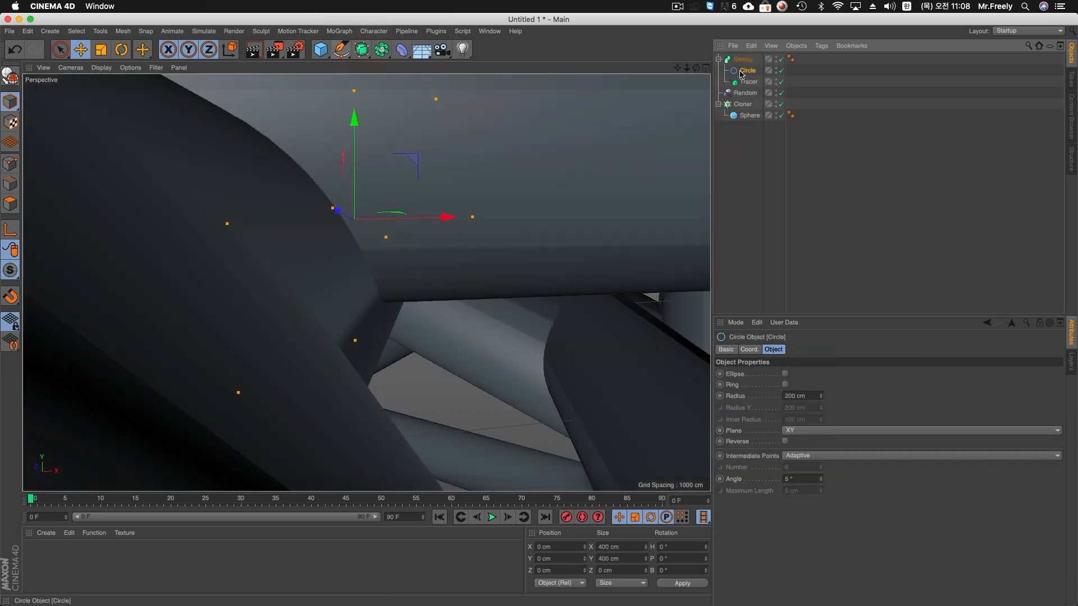
- Set the Circle profile's radius to 1.1 cm and render the perspective view as a preview
type("0.1")
key("Return")
left_click(820, 394)
left_click_drag(490, 367, 472, 356, "alt")
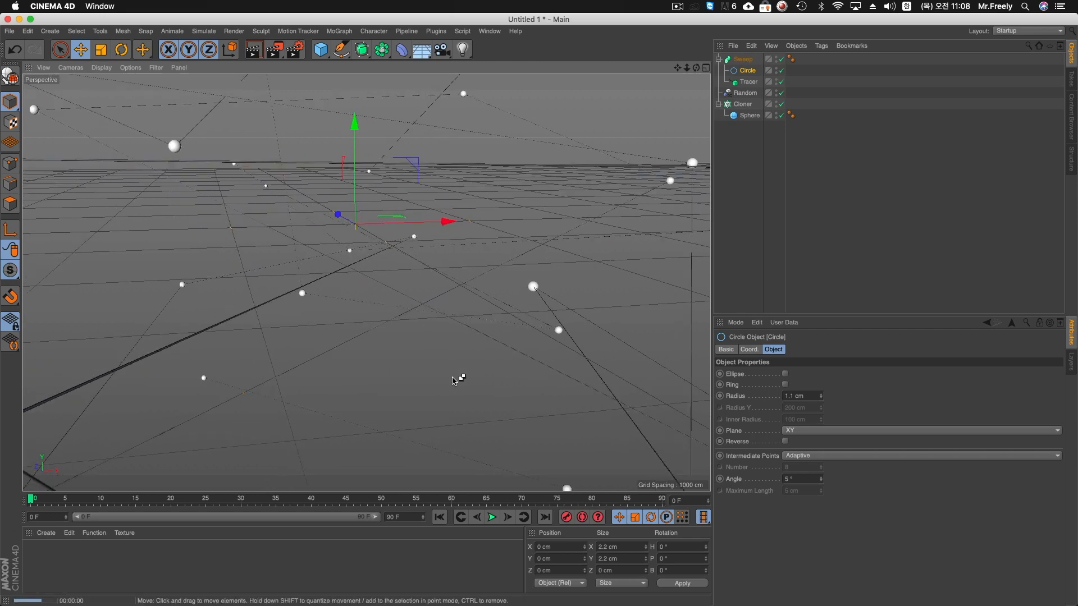
key("super+r")
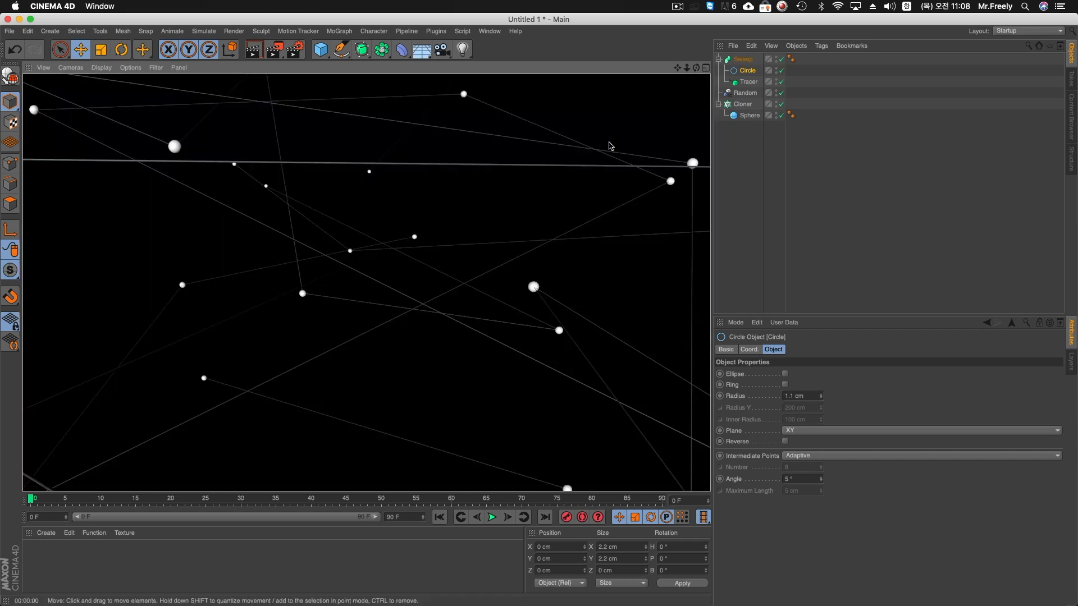
- Move the Tracer out of the Sweep hierarchy and delete the Sweep with its Circle
left_click_drag(749, 82, 752, 163)
left_click(743, 59)
key("Delete")
- Create a new Sketch material for rendering the Tracer's lines
left_click(745, 59)
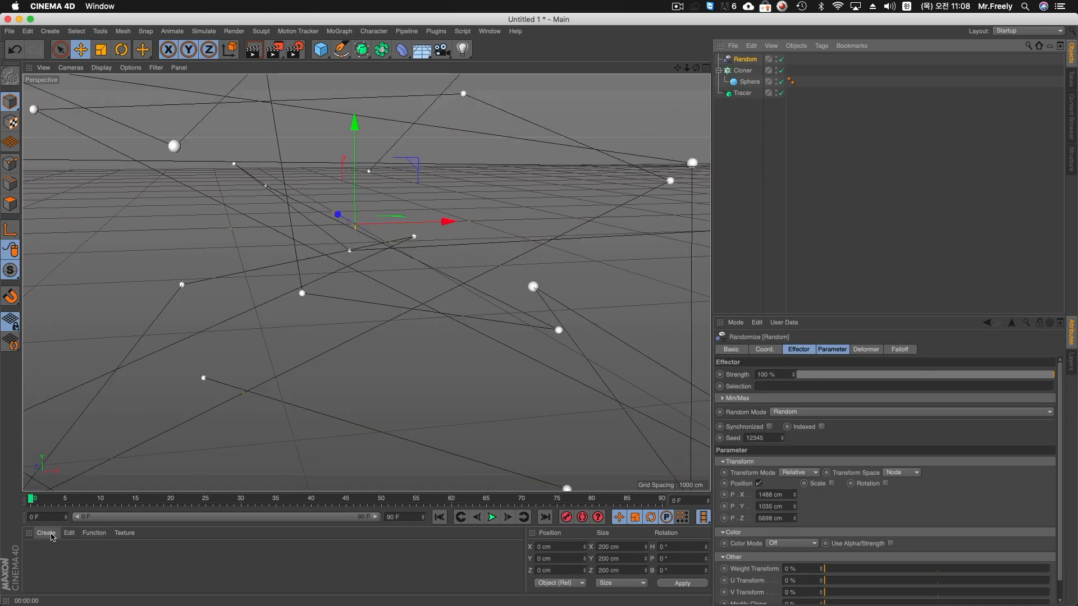
left_click(742, 70)
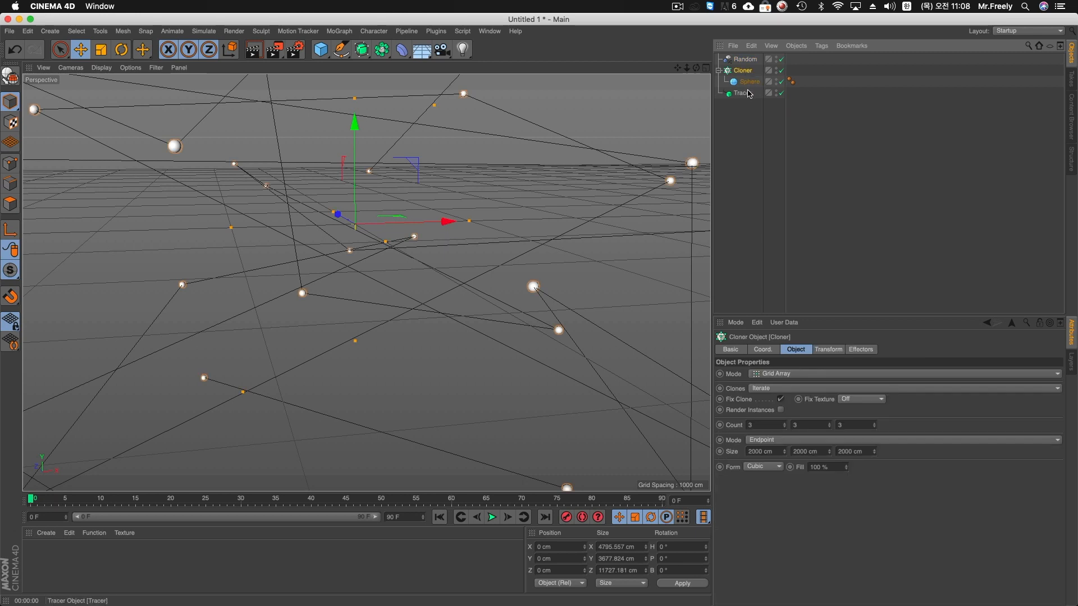
left_click(749, 94)
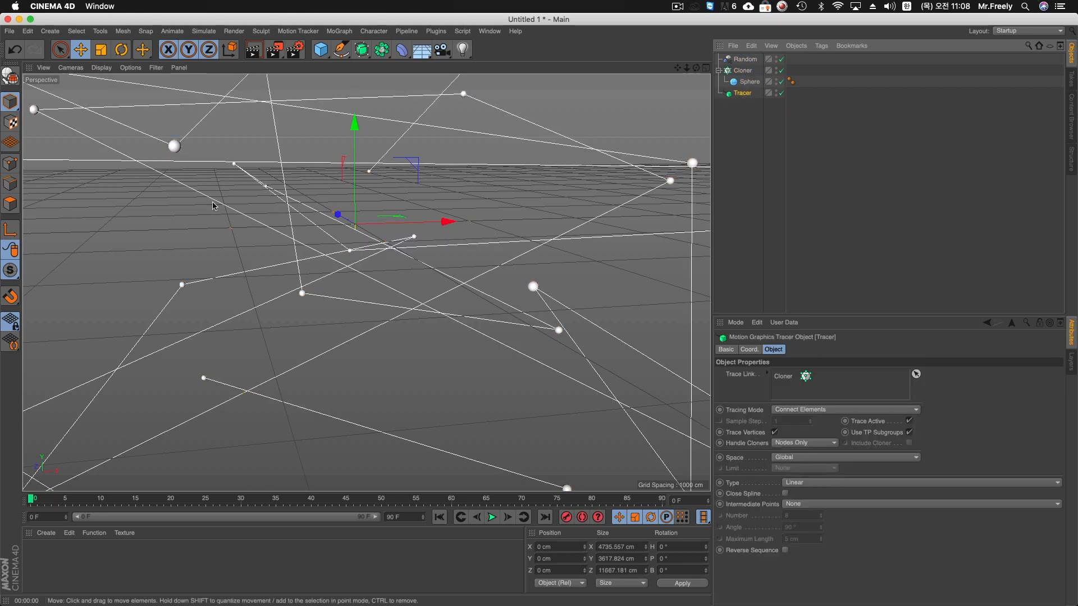
left_click(46, 533)
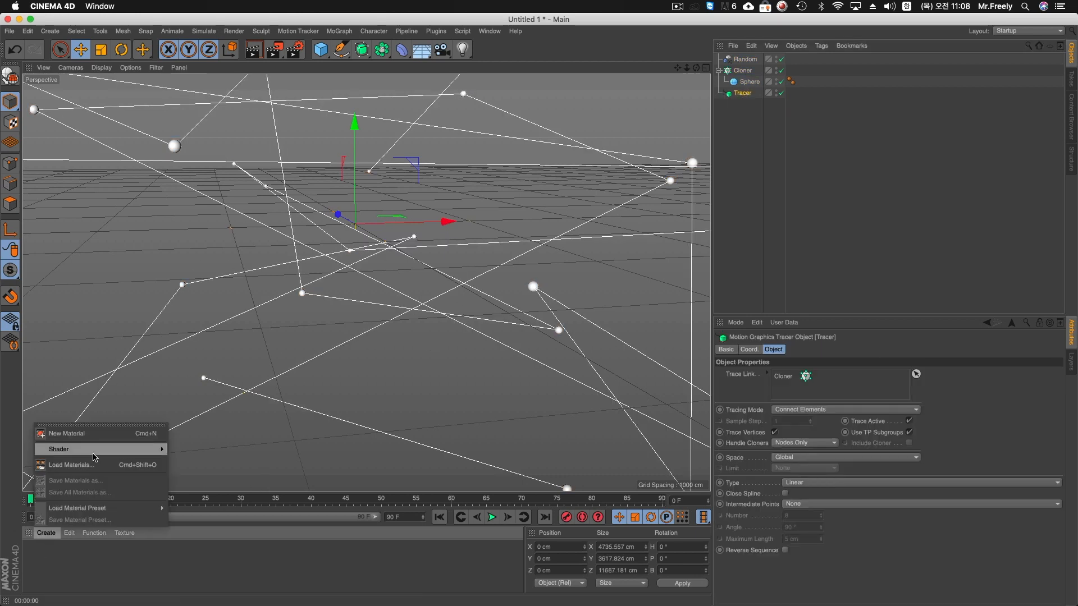
mouse_move(112, 449)
left_click(194, 587)
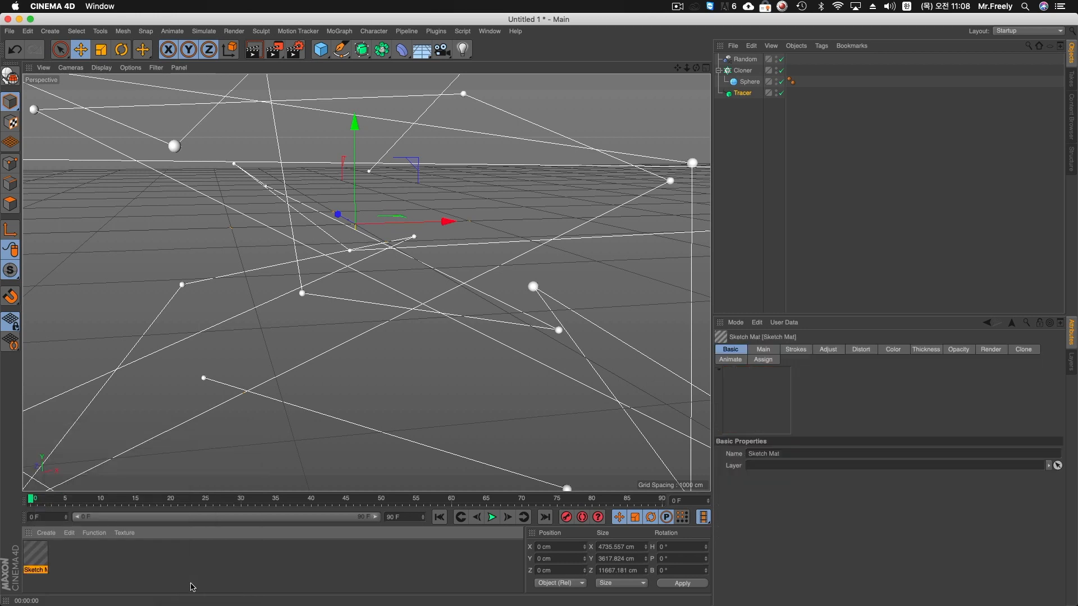
- Set the Sketch and Toon effect's shading Background to Off in the render settings and render the perspective view as a preview
left_click(295, 49)
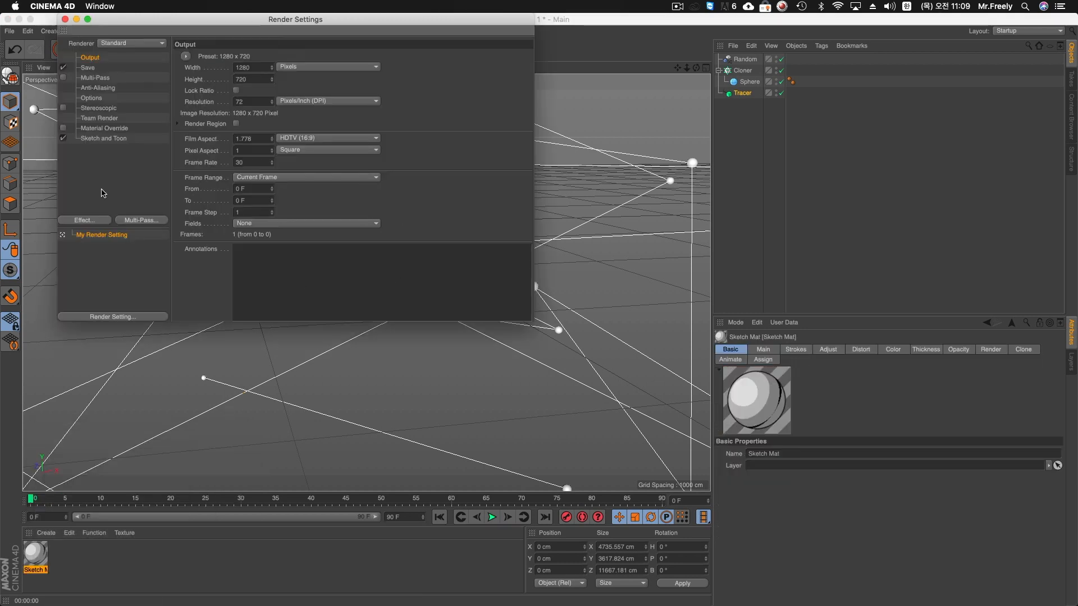
left_click_drag(165, 20, 537, 220)
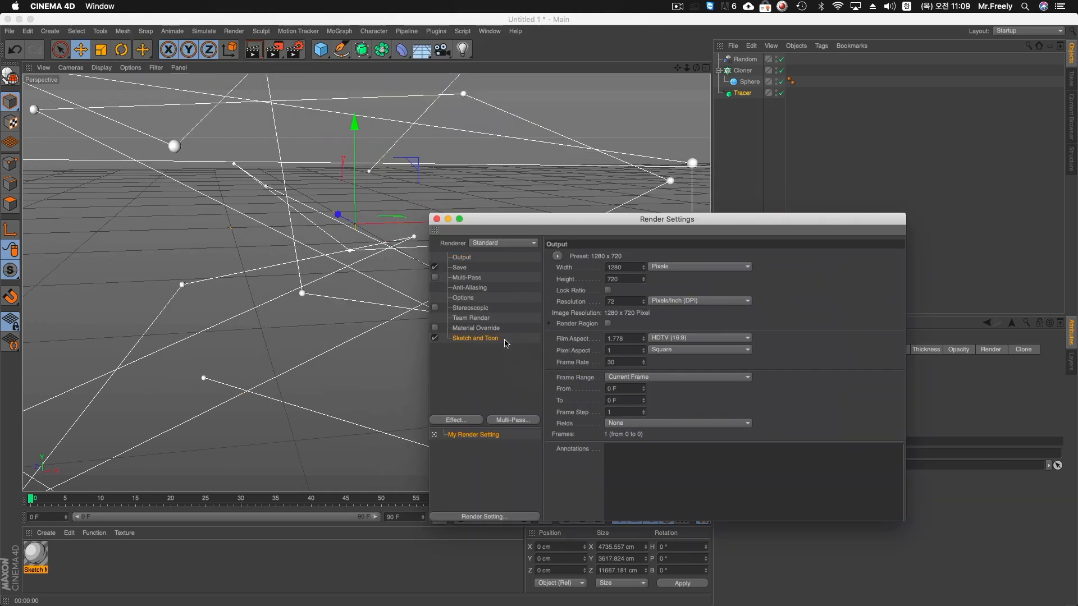
left_click(481, 338)
left_click(675, 258)
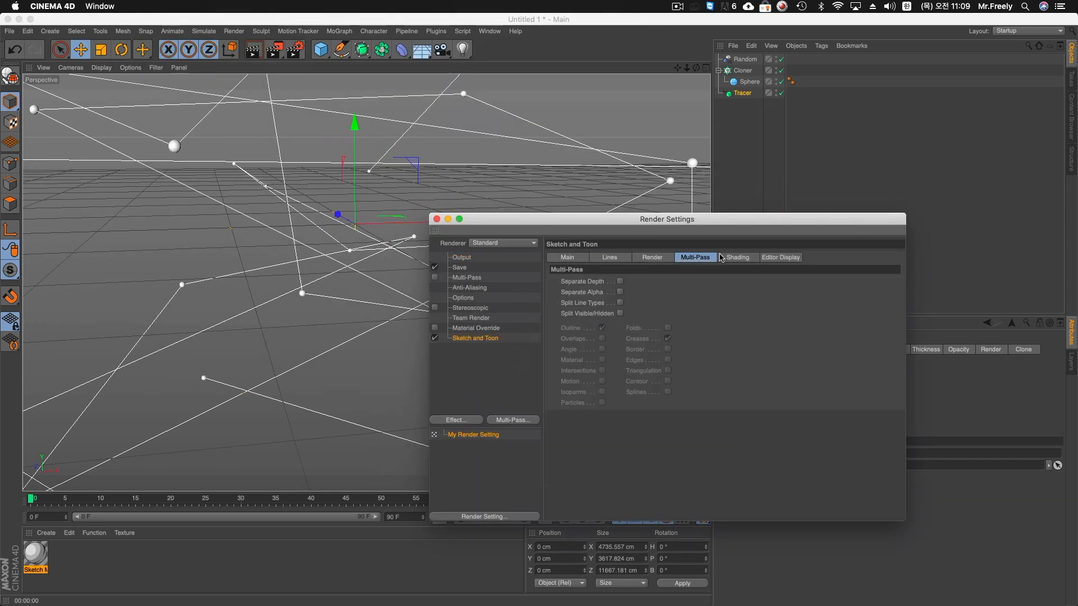
left_click(728, 258)
left_click(250, 55)
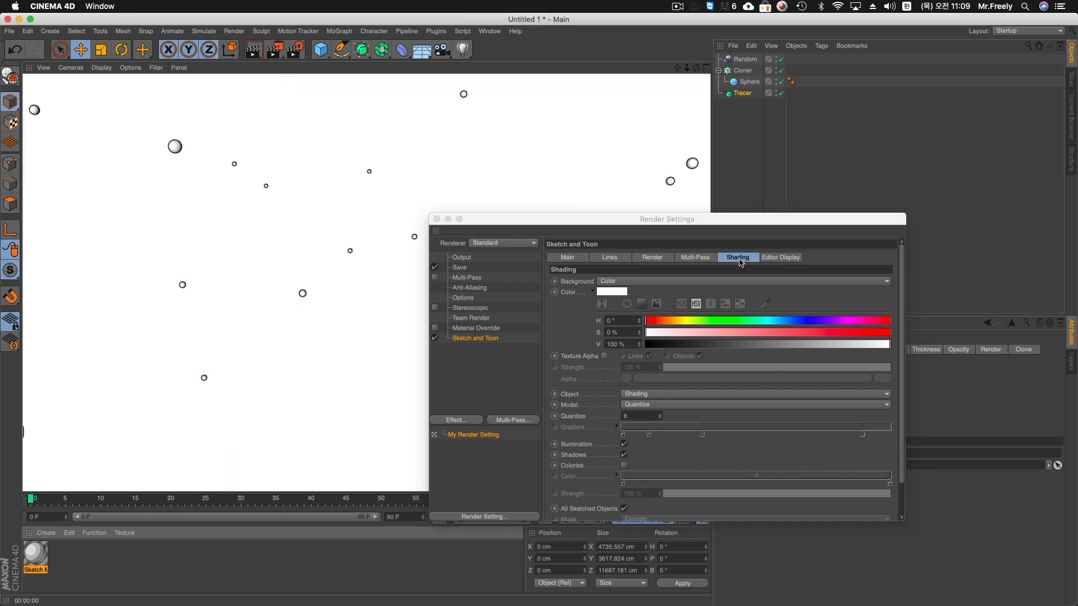
left_click(741, 281)
left_click(640, 281)
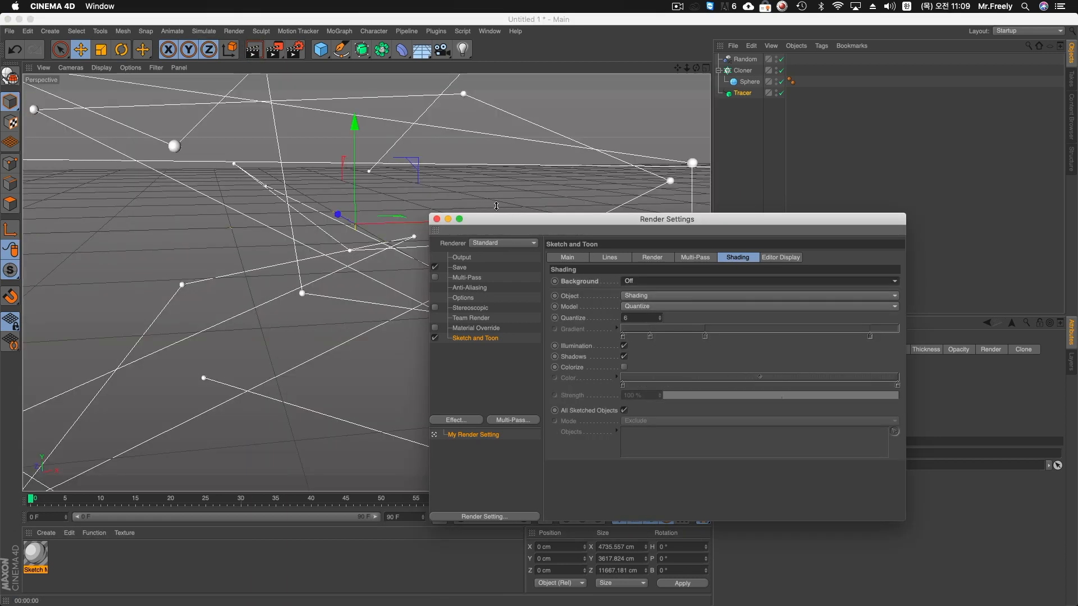
left_click(254, 51)
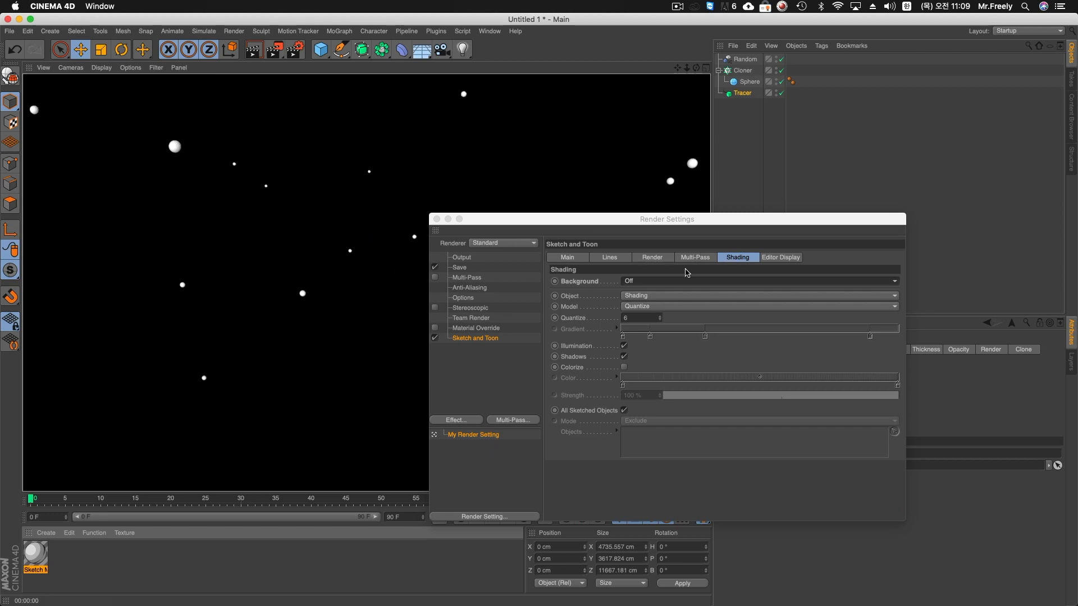
- Set the Sketch and Toon effect's Object shading to Off and render the perspective view again
left_click(636, 296)
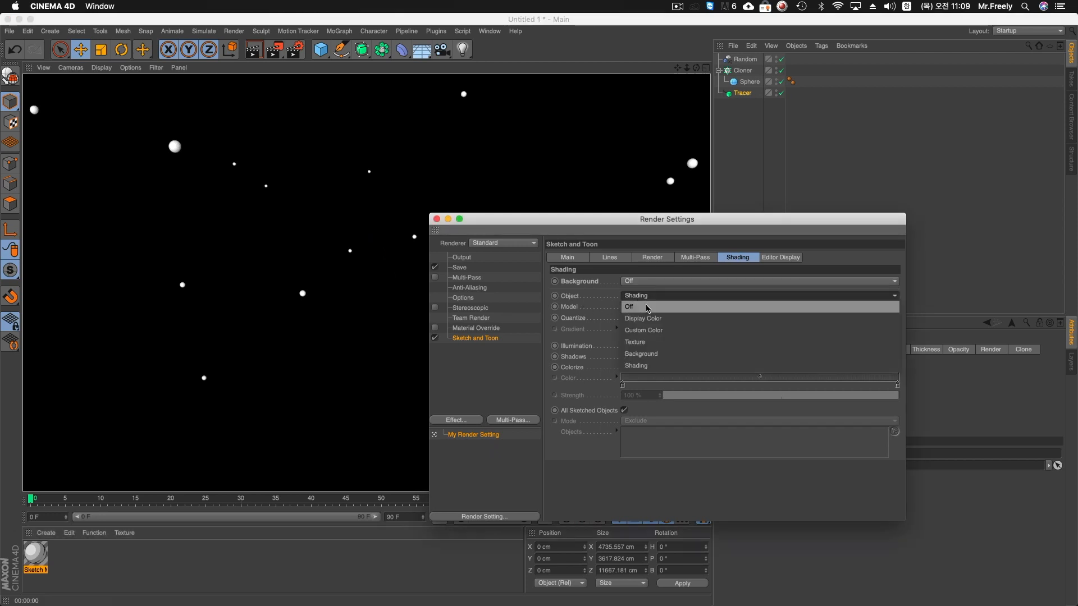
left_click(642, 307)
left_click(254, 50)
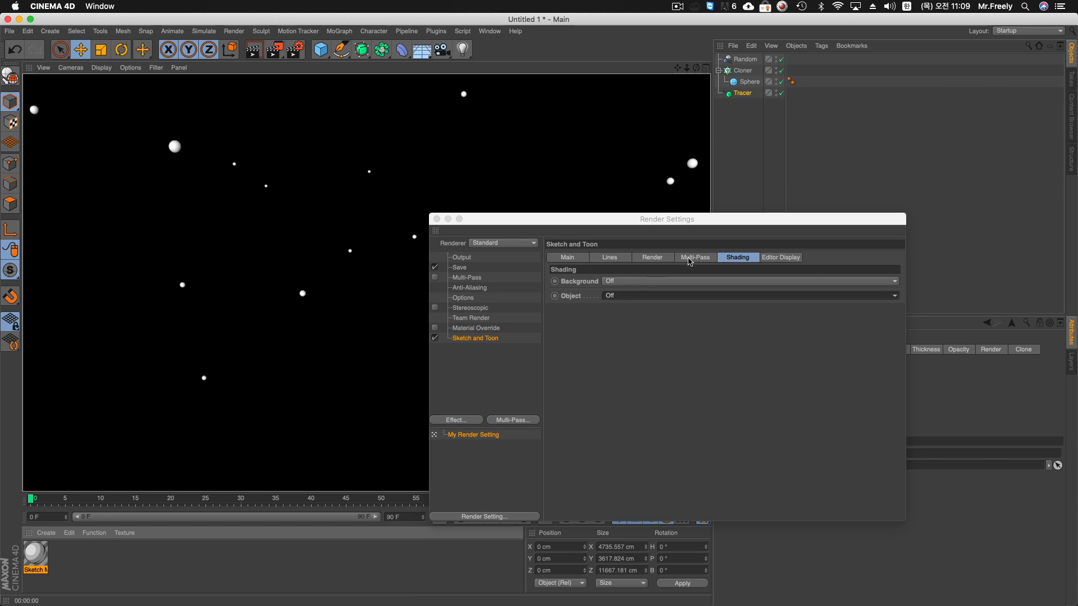
- Exclude the Cloner from Sketch and Toon rendering and preview the perspective view
left_click(640, 259)
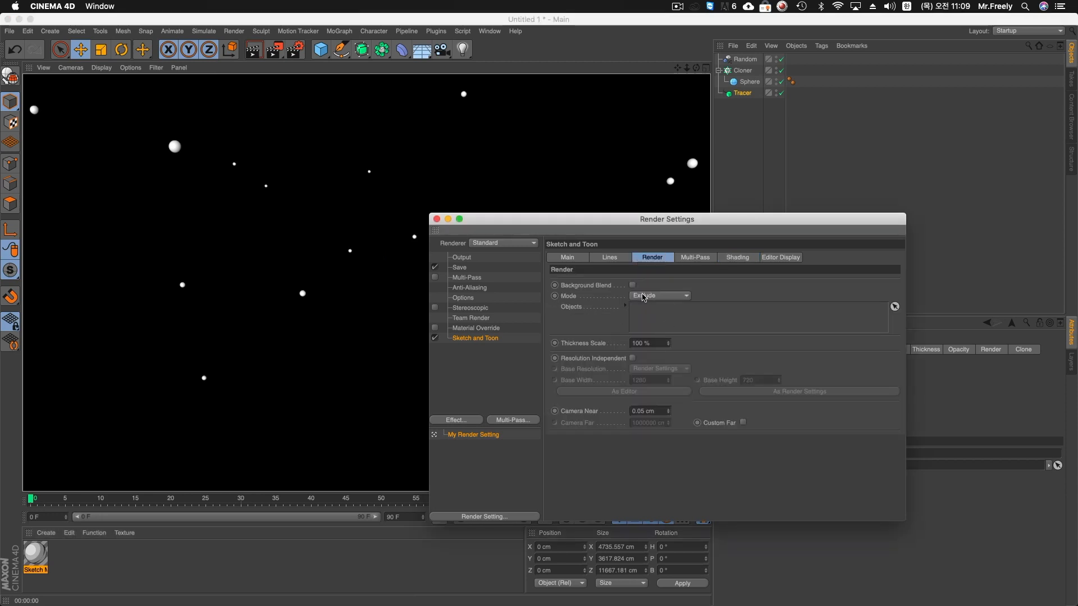
mouse_move(743, 72)
left_mouse_down()
mouse_move(791, 166)
mouse_move(694, 306)
left_mouse_up()
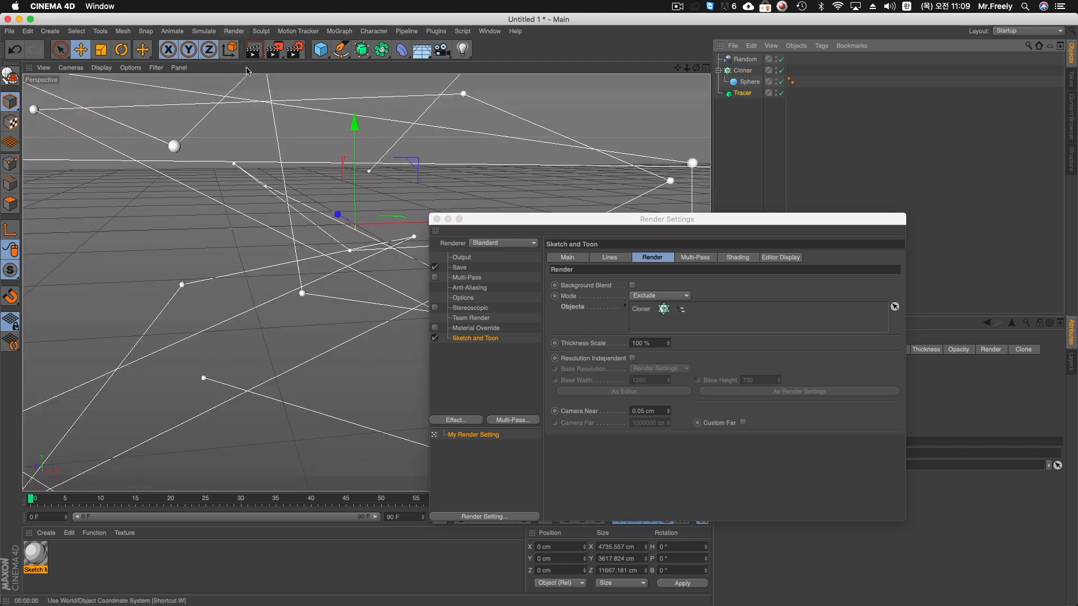
left_click(253, 49)
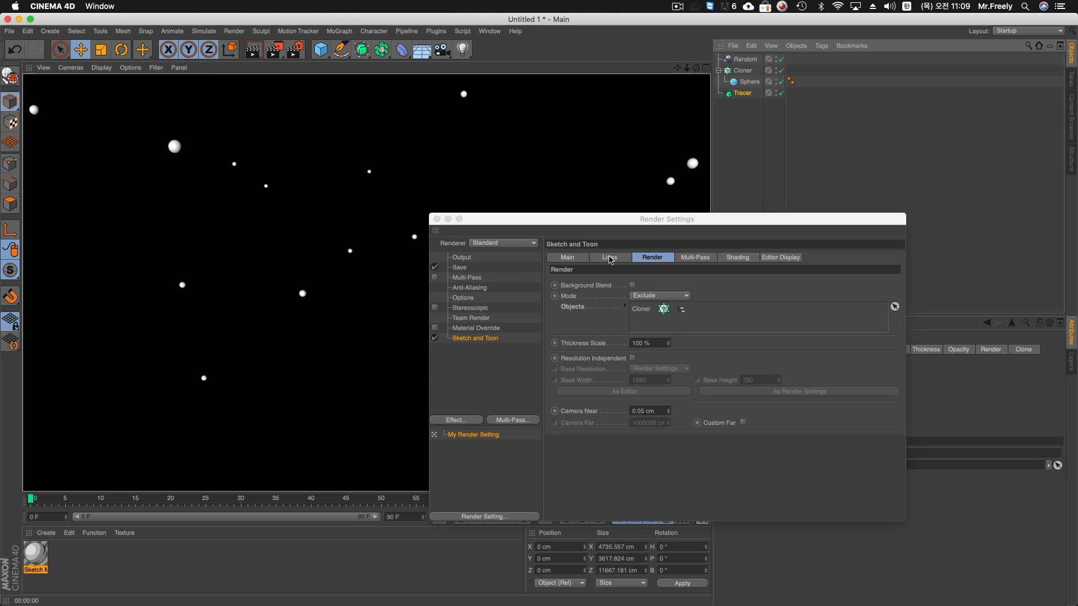
- Enable the Splines line type for Sketch and Toon and render the perspective view as a preview
left_click(609, 257)
left_click(35, 559)
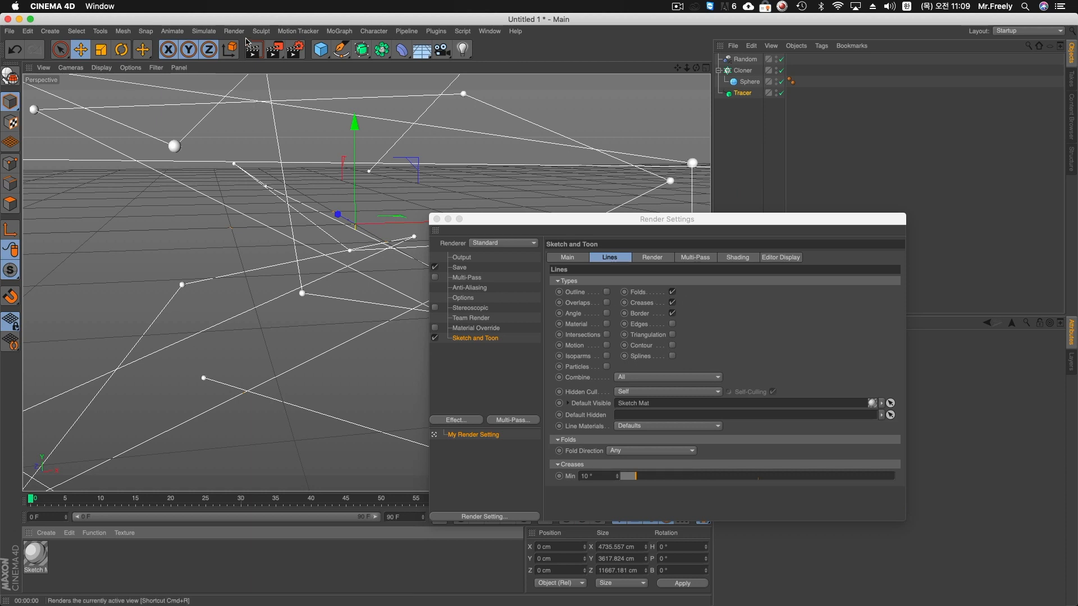
left_click(258, 52)
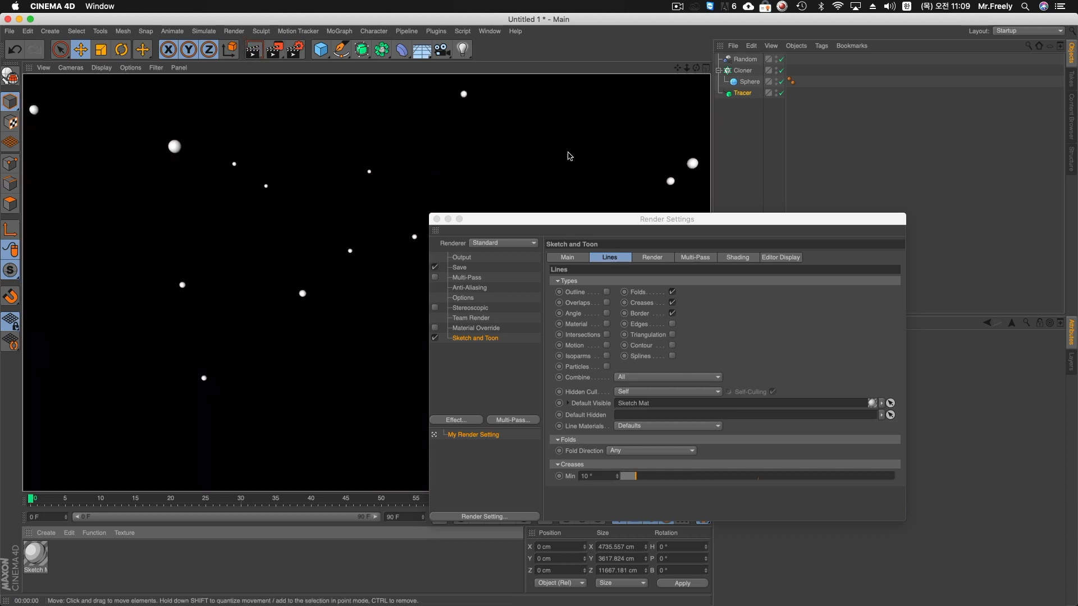
left_click(613, 165)
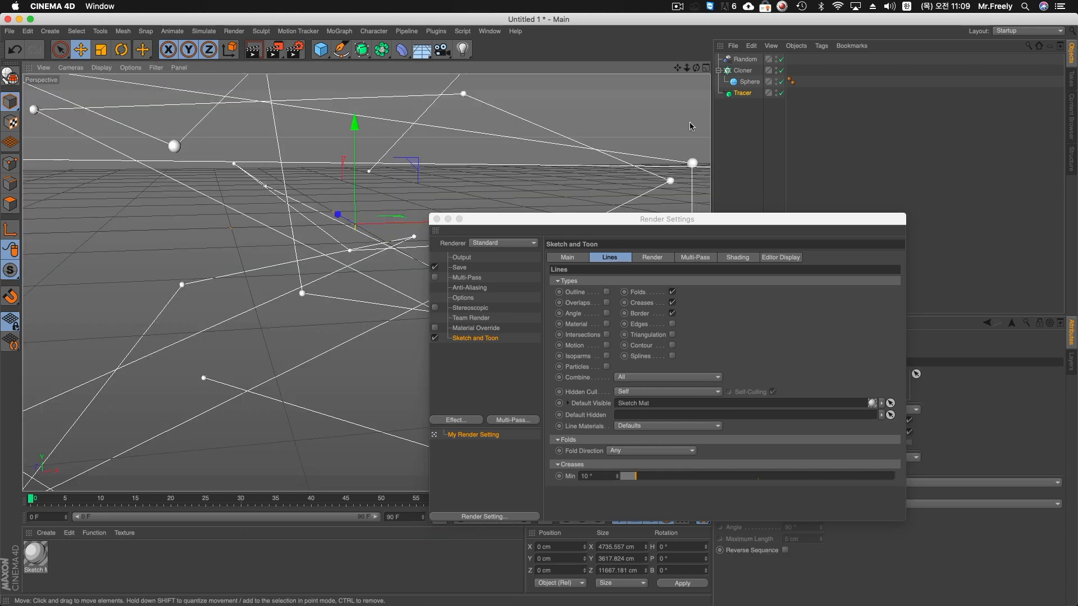
left_click(672, 356)
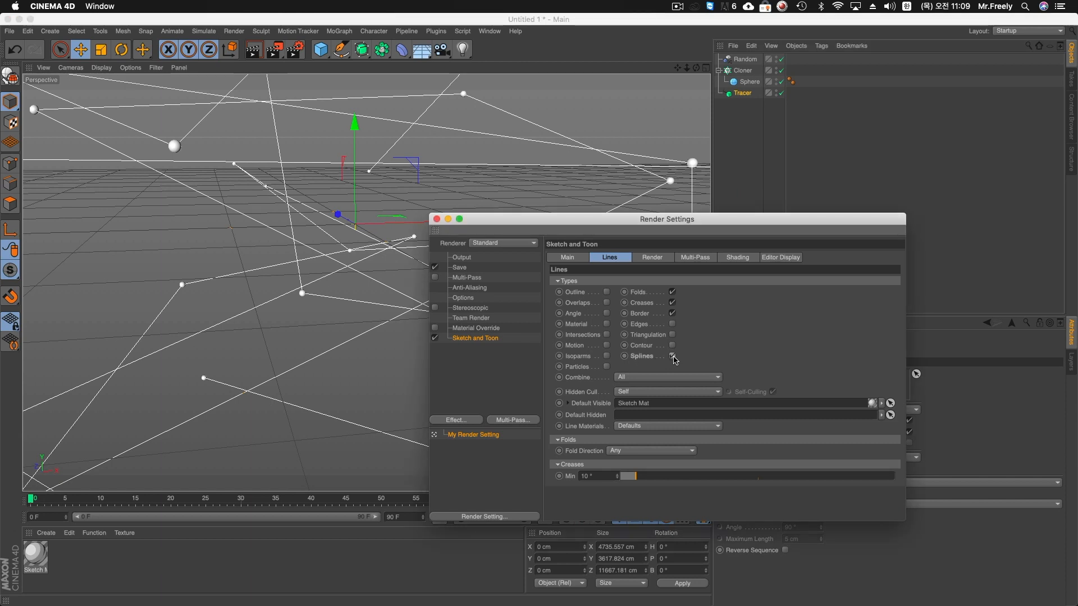
key("super+r")
left_click(425, 268)
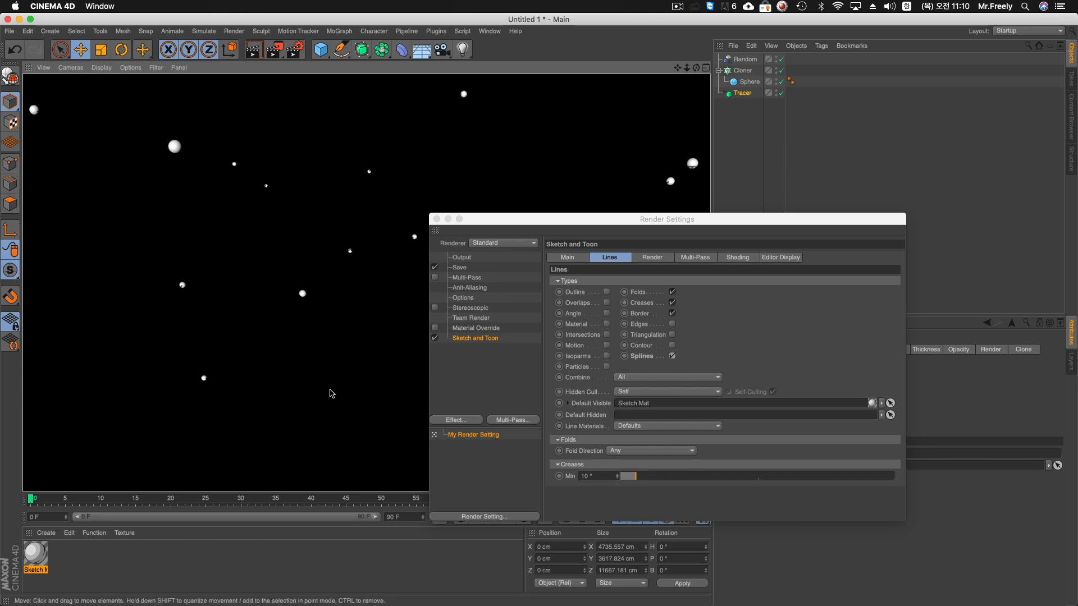
- Change the Sketch material's line color to white with V at 100% and render the scene to check it
left_click(331, 388)
double_click(36, 556)
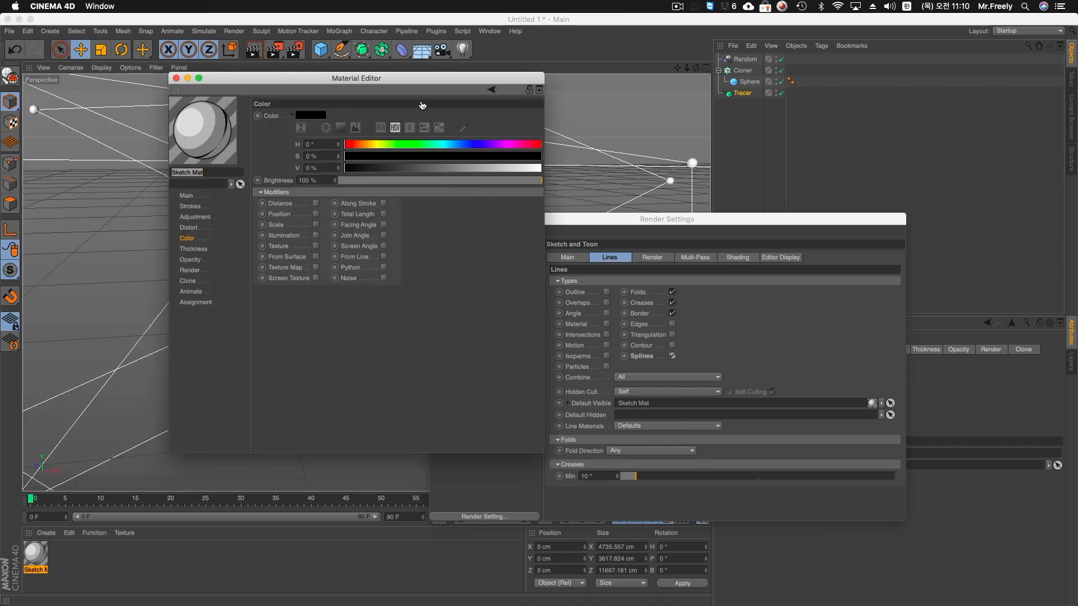
left_click_drag(406, 85, 854, 176)
left_click(763, 207)
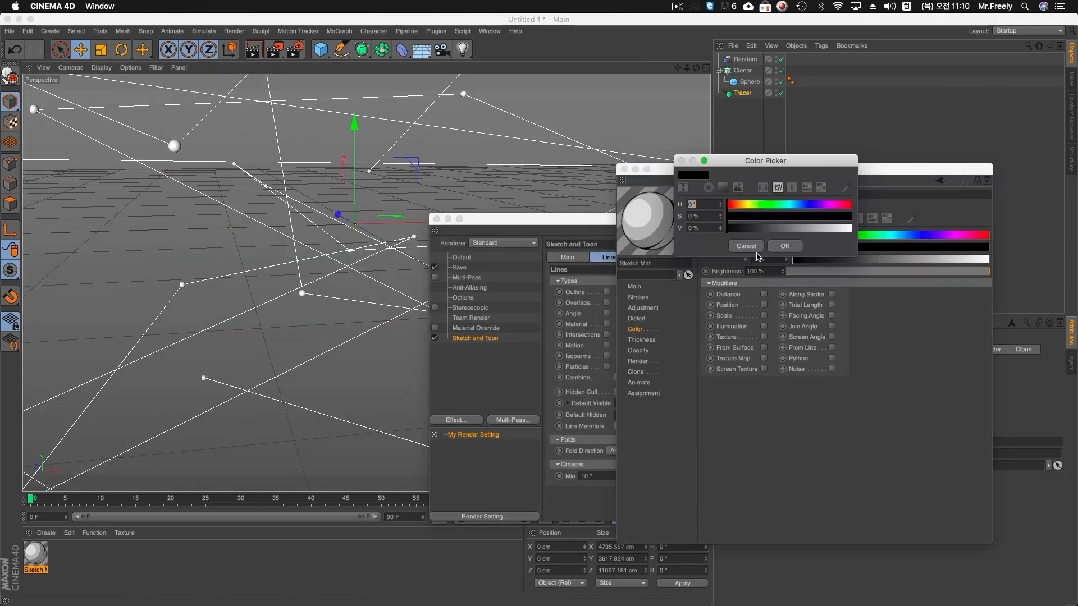
left_click_drag(826, 228, 852, 228)
left_click(785, 246)
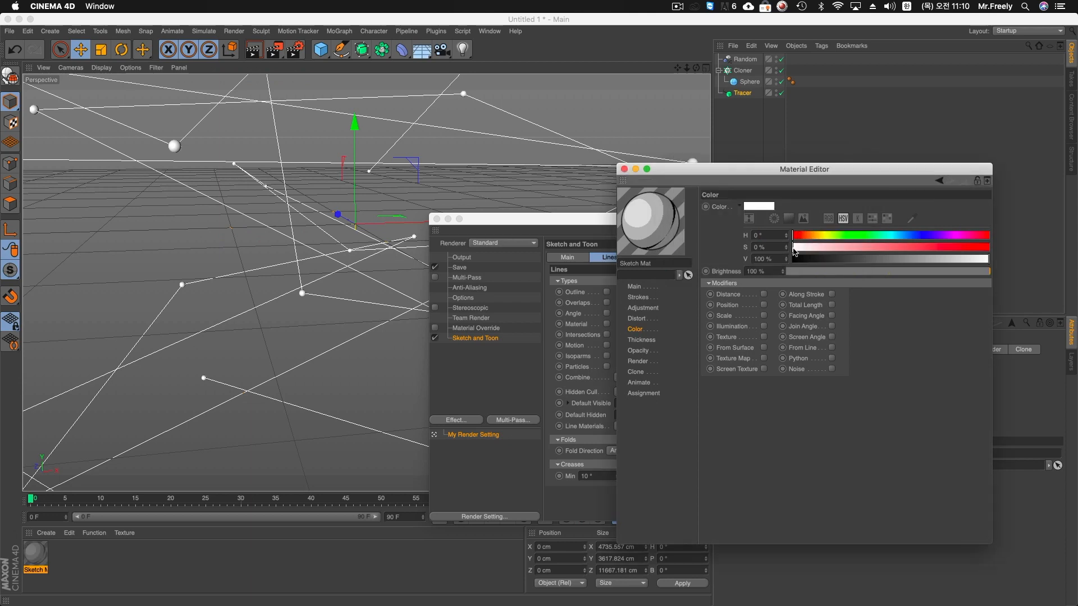
left_click(259, 58)
left_click(253, 50)
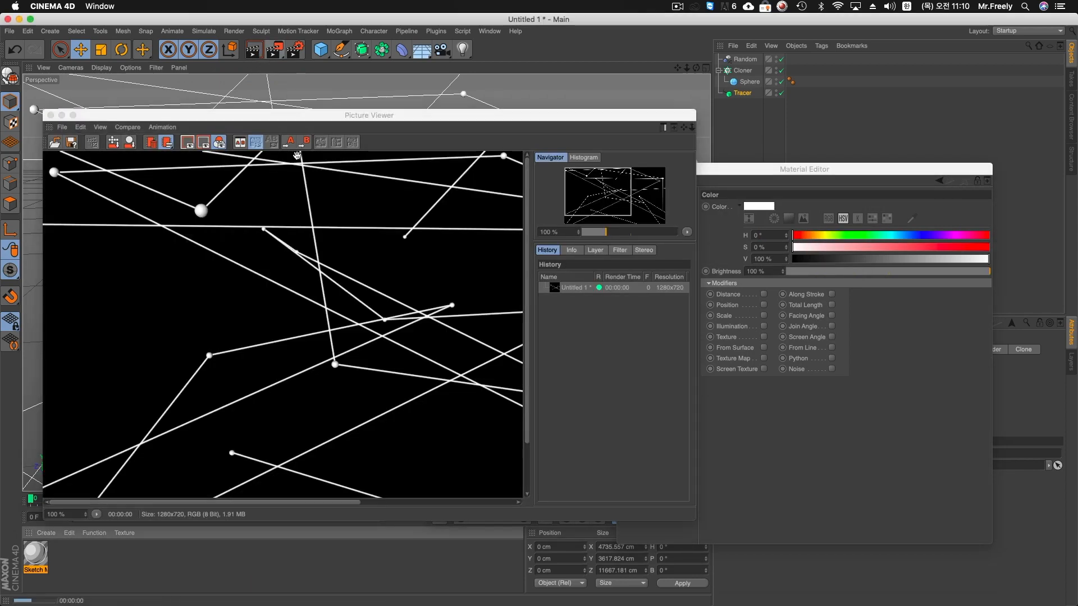
left_click(75, 128)
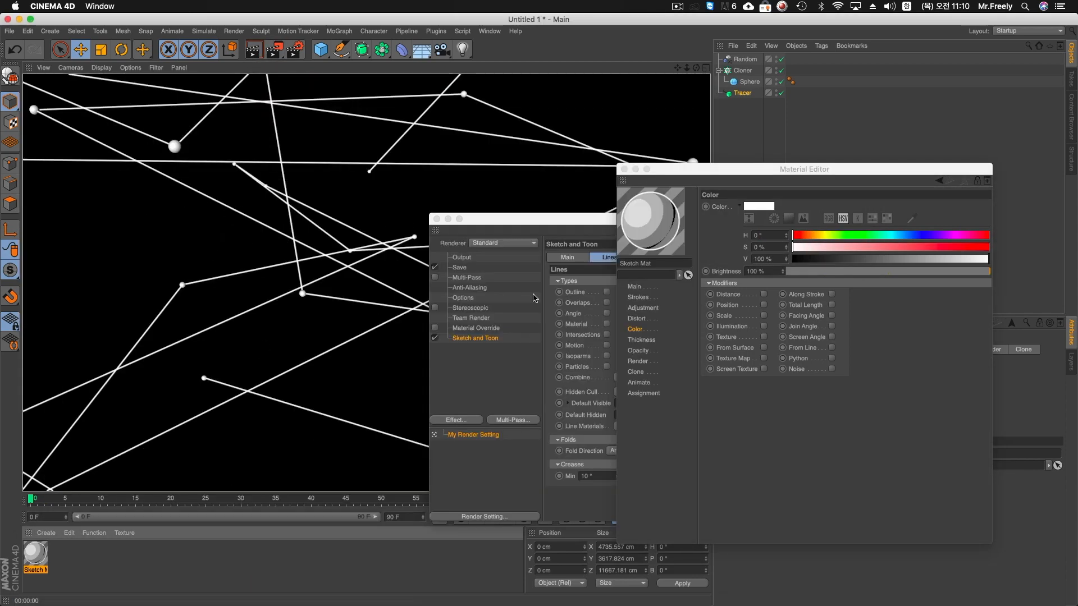
- Set the Sketch material's thickness to 1, enable its Distance modifier and render the perspective view
left_click(642, 339)
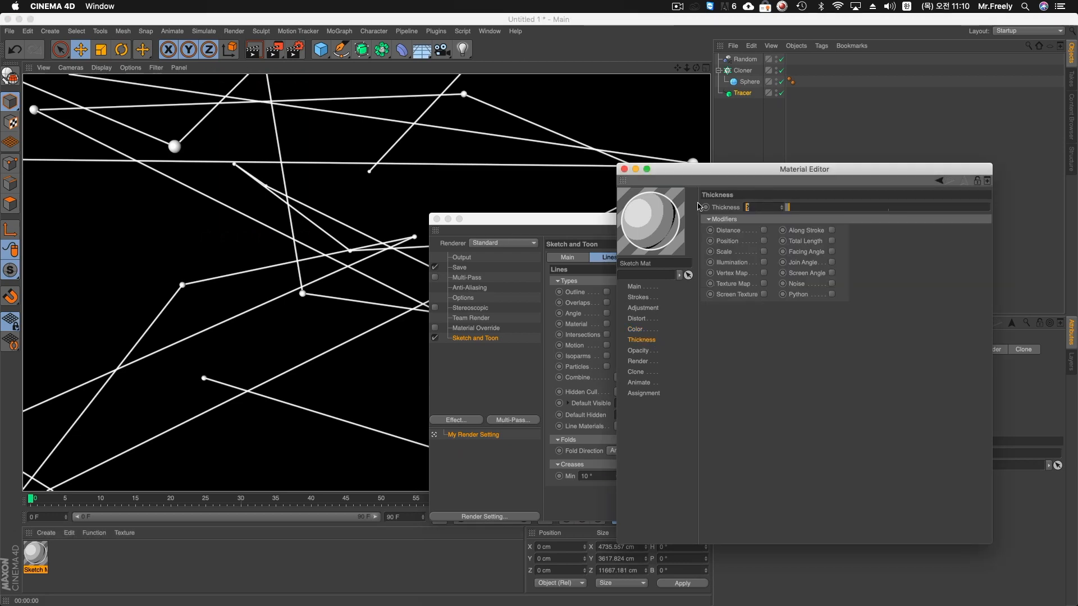
key("Return")
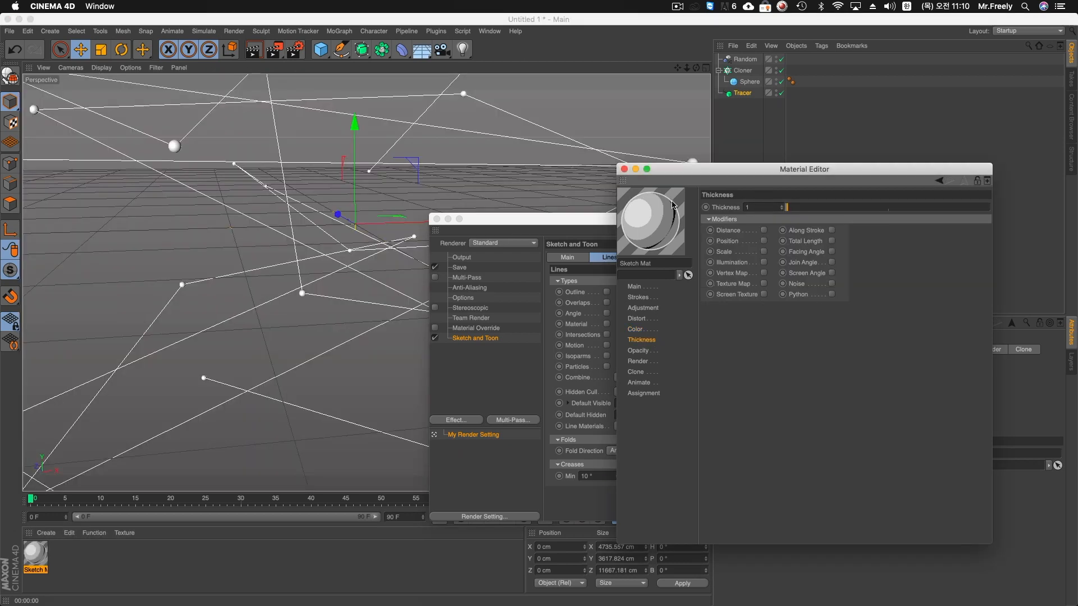
left_click(763, 230)
key("super+r")
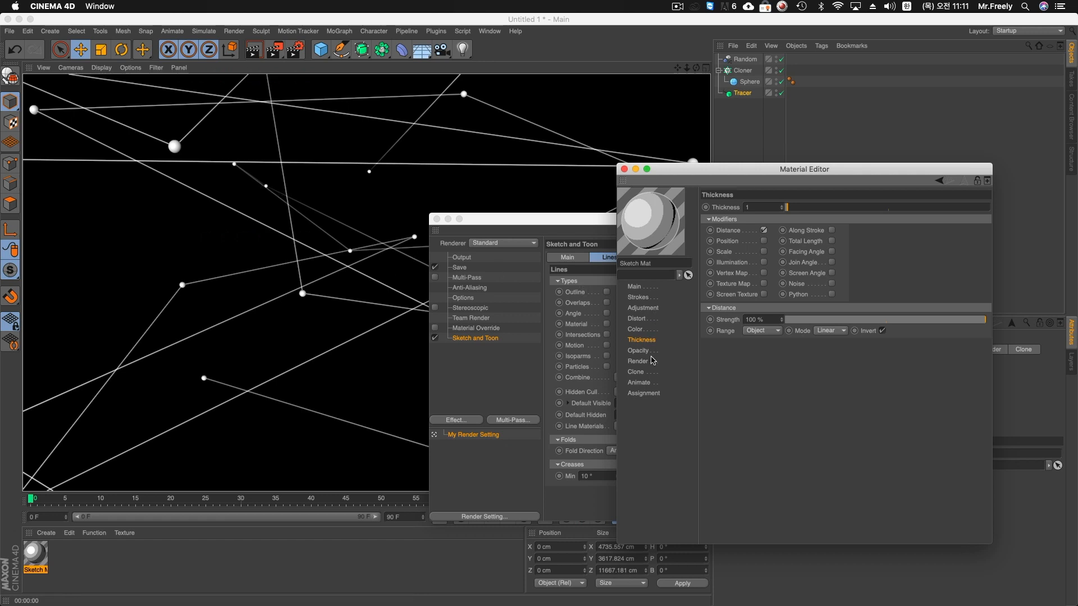
- Enable the Distance modifier for the Sketch material's opacity, preview the lines, and close the material and render settings windows
left_click(646, 351)
left_click(764, 242)
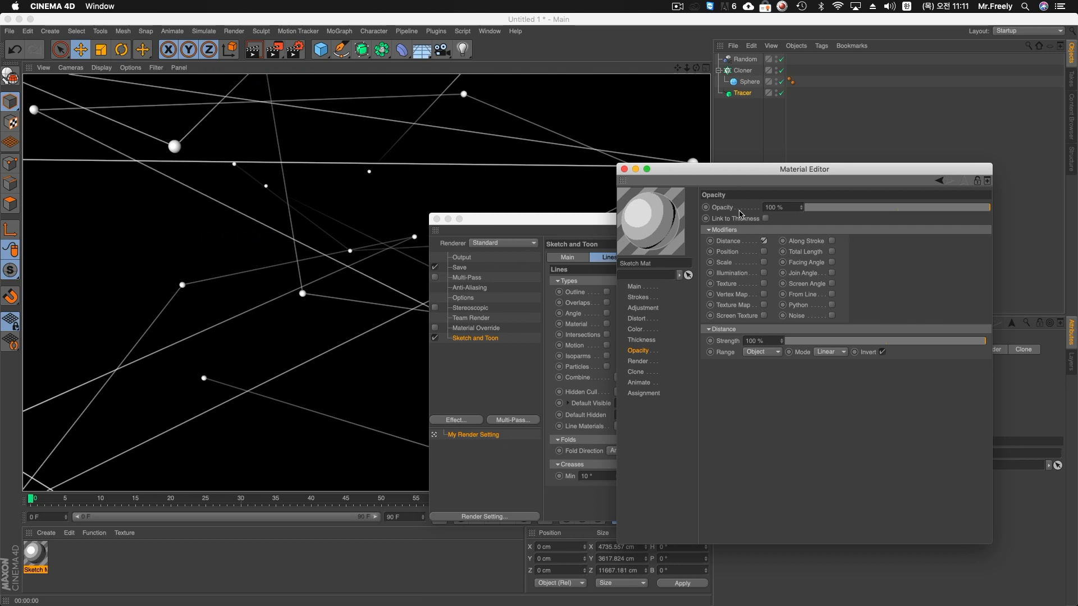
left_click_drag(502, 224, 588, 324)
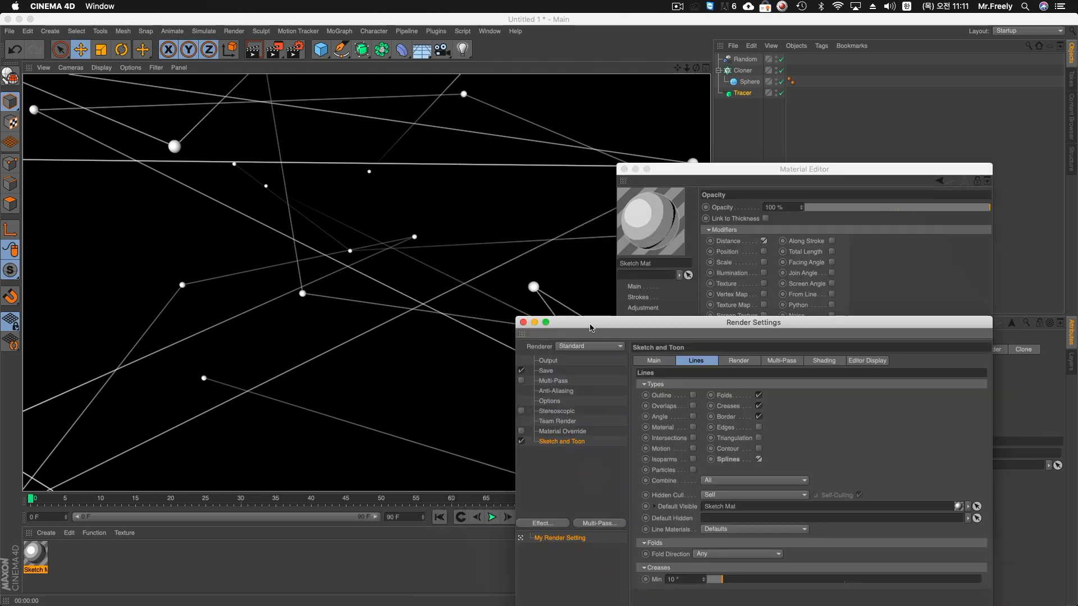
left_click(523, 319)
left_click(623, 169)
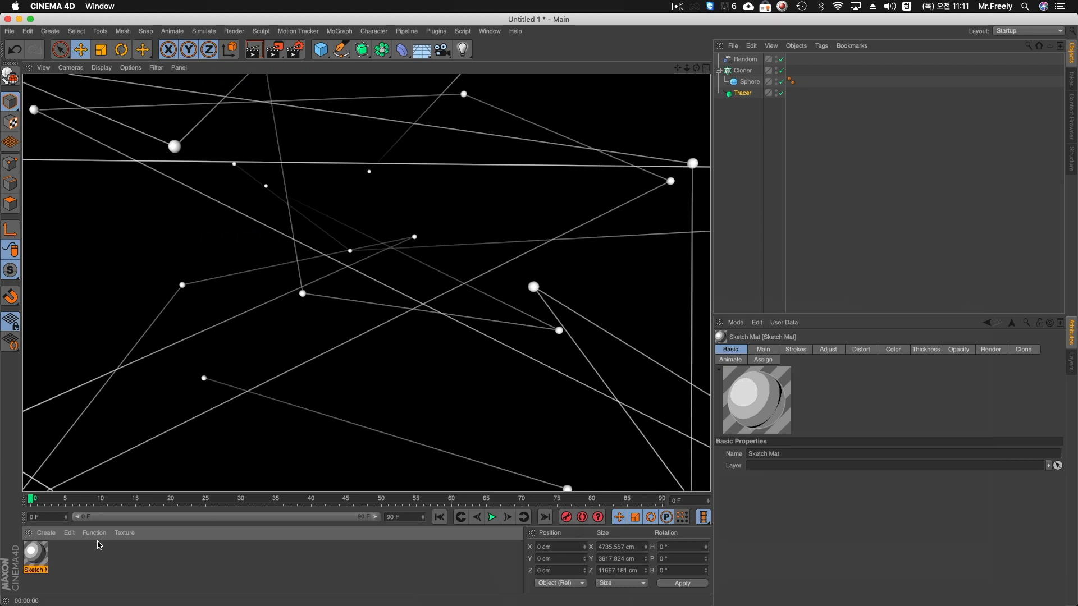
left_click(34, 555)
left_click(104, 561)
left_click(42, 557)
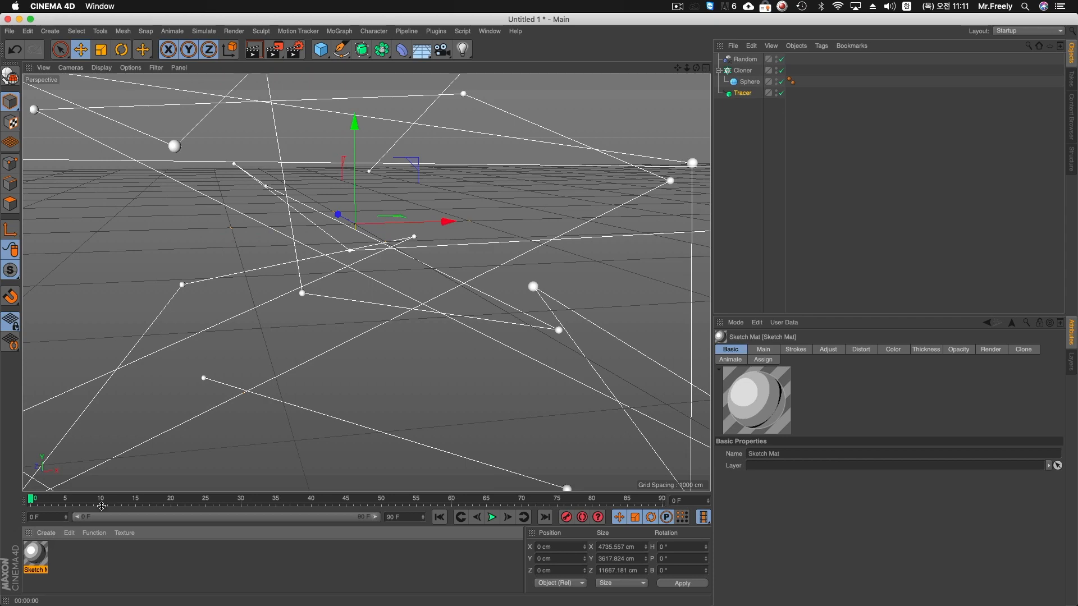
right_click_drag(489, 266, 397, 340, "alt")
middle_click_drag(396, 340, 425, 272, "alt")
right_click_drag(525, 261, 604, 258, "alt")
left_click_drag(604, 261, 257, 389, "alt")
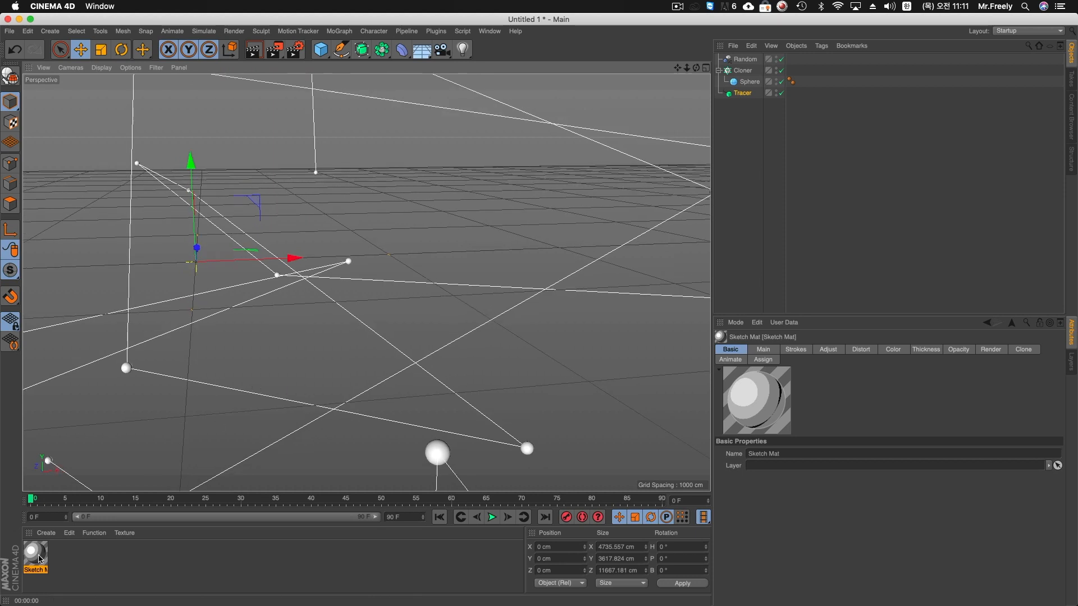
left_click(141, 566)
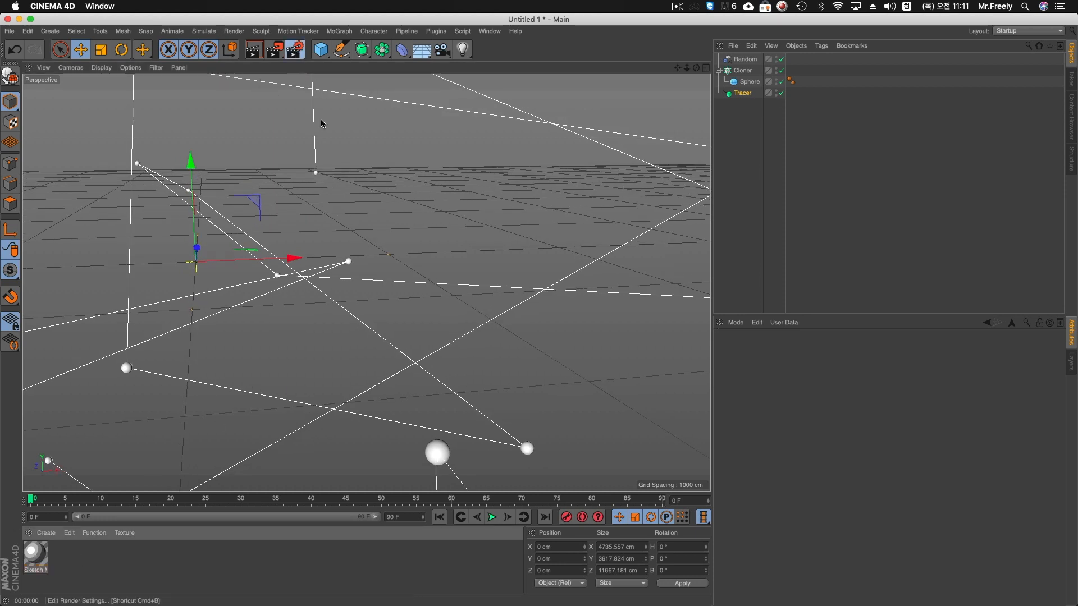
- Disable the Sketch and Toon effect in the render settings and render the perspective view without it
left_click(295, 49)
key("super+r")
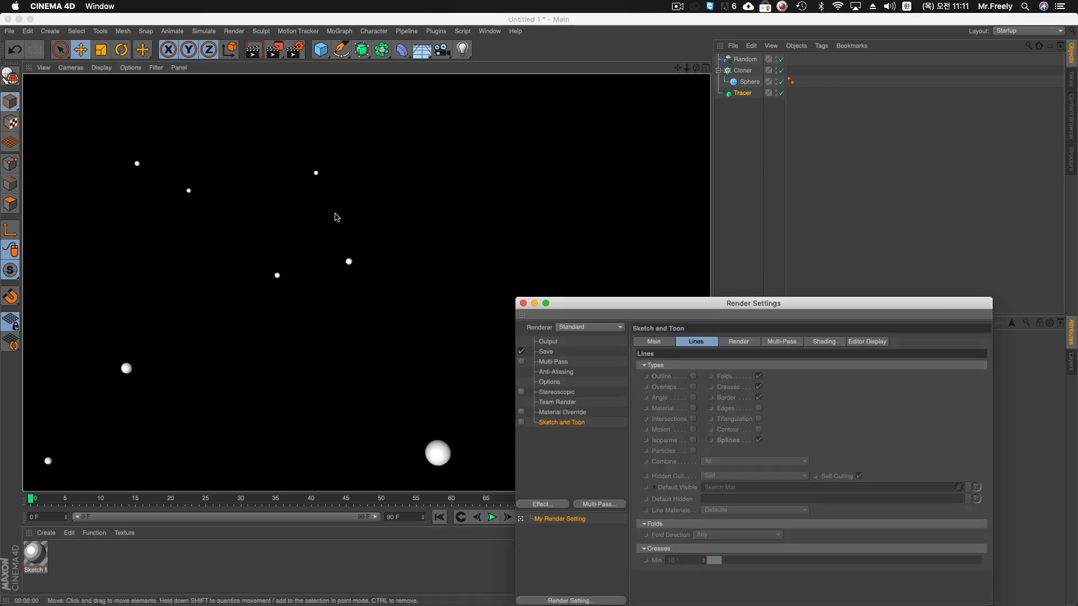
left_click(524, 303)
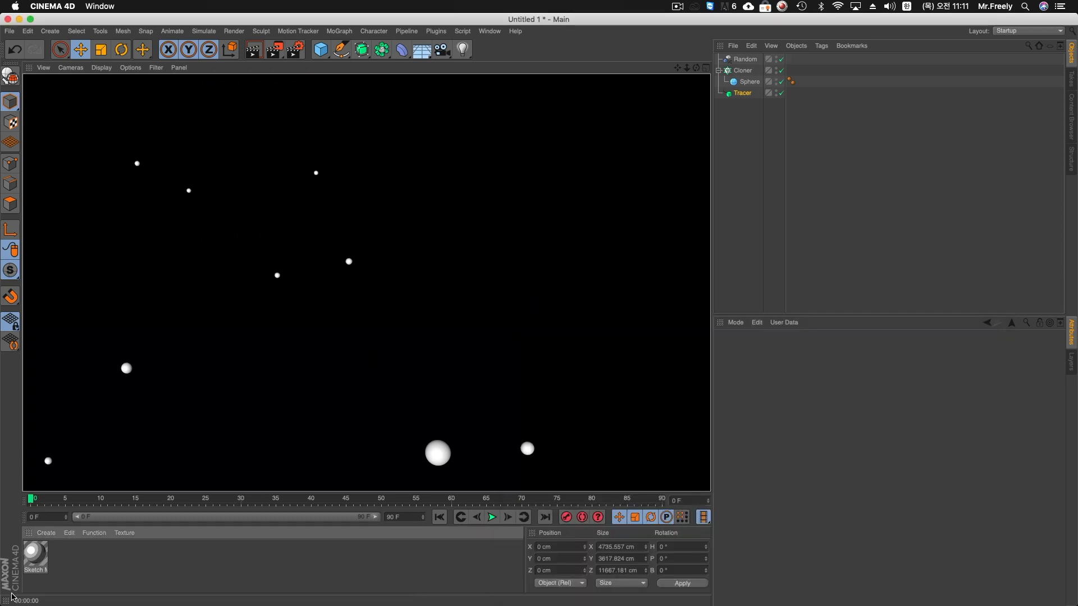
- Create a Hair Material and apply it to the Tracer object
left_click(45, 532)
mouse_move(88, 453)
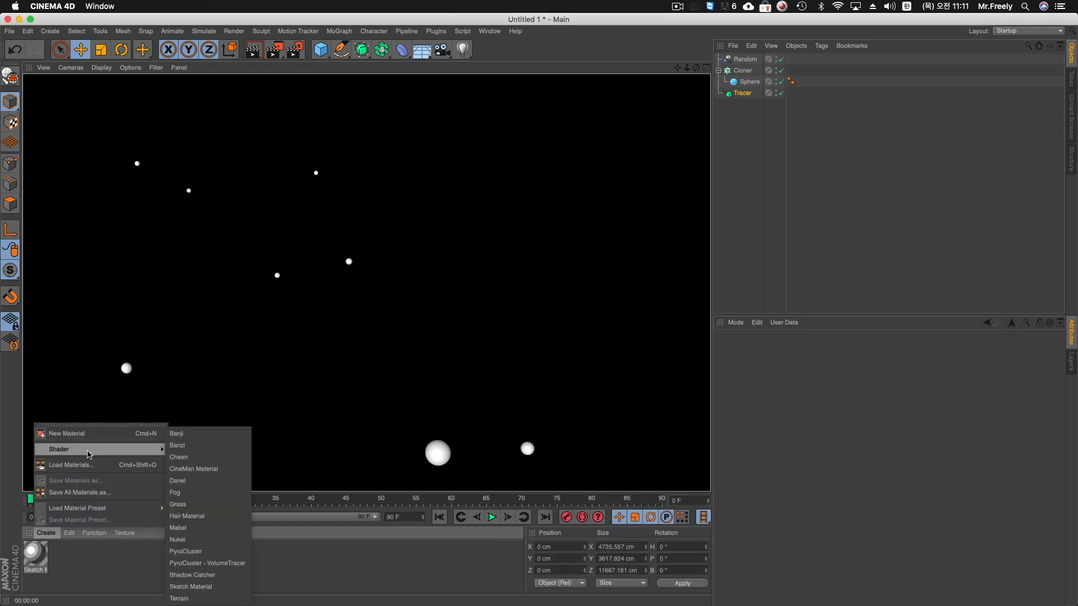
left_click(207, 516)
left_click_drag(46, 559, 750, 95)
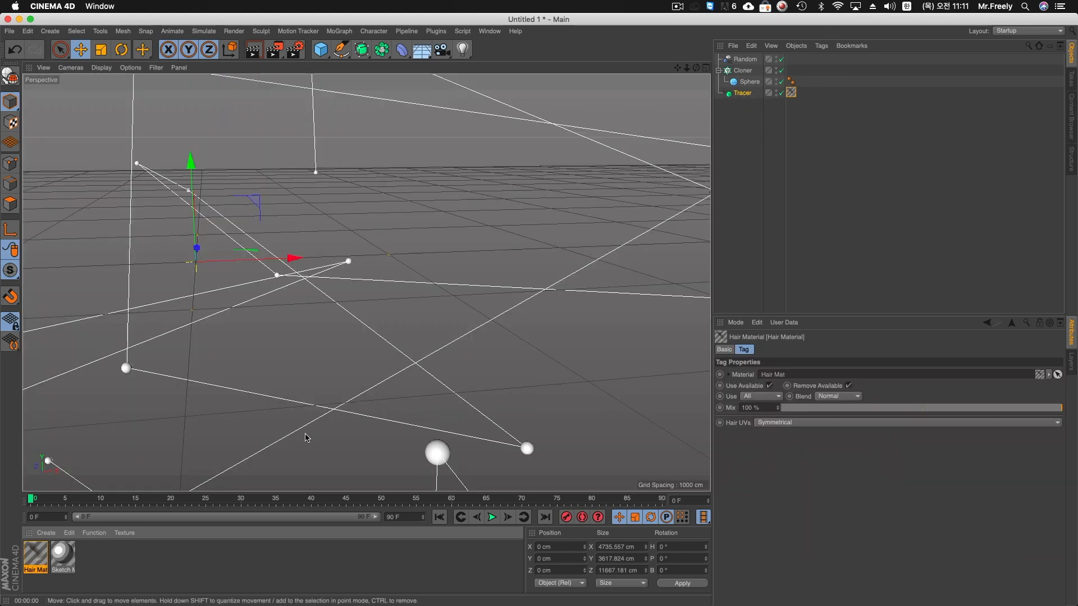
- Set the Hair material's colour to white, with 0% saturation and 100% value
double_click(32, 566)
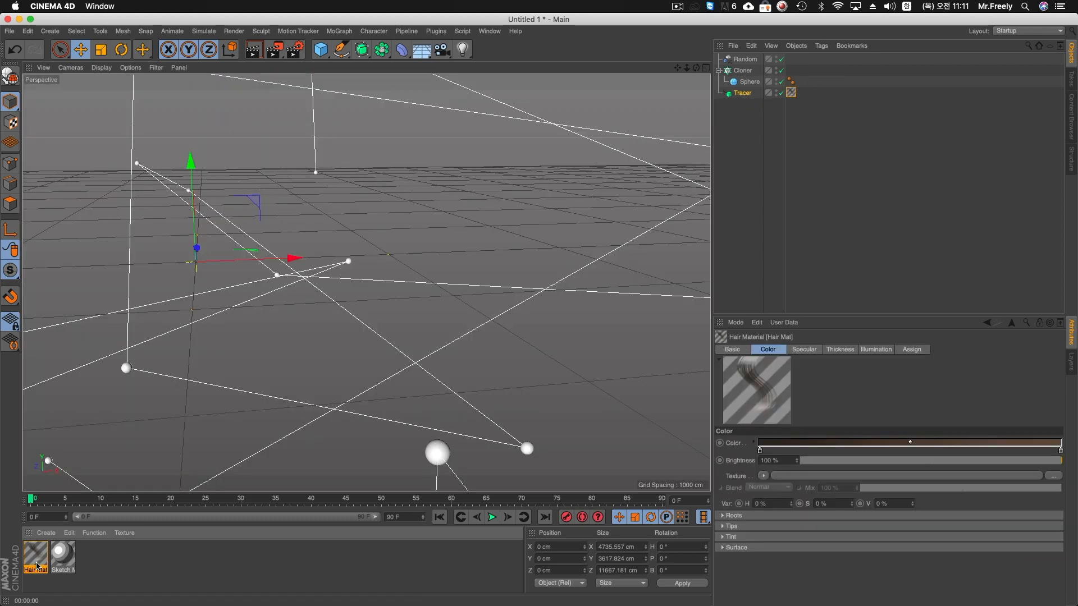
left_click_drag(402, 77, 611, 127)
left_click(452, 245)
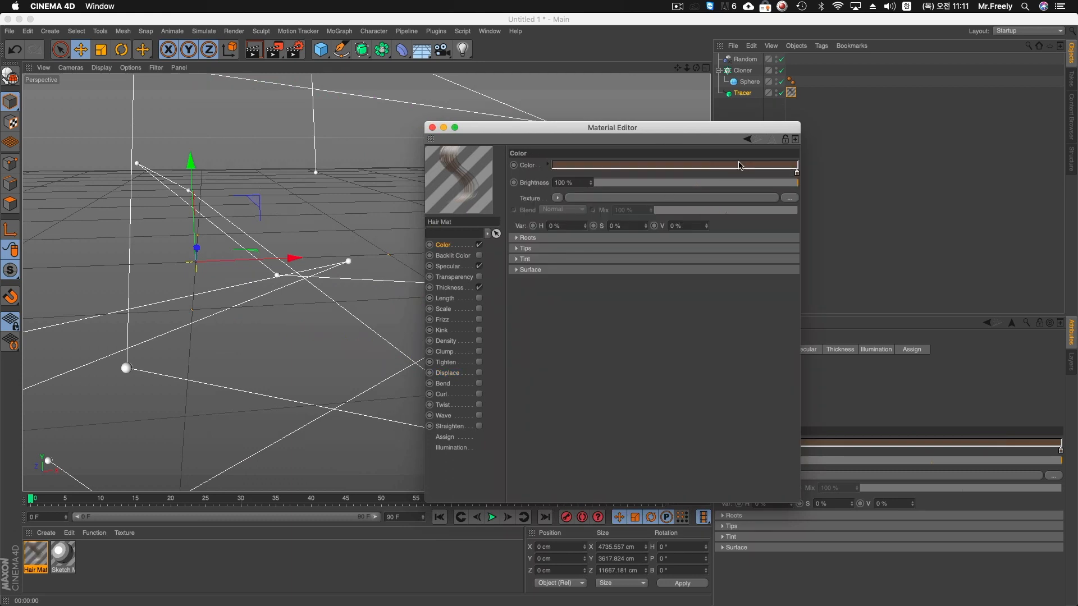
double_click(799, 175)
left_click_drag(793, 189, 759, 187)
left_click_drag(809, 198, 928, 197)
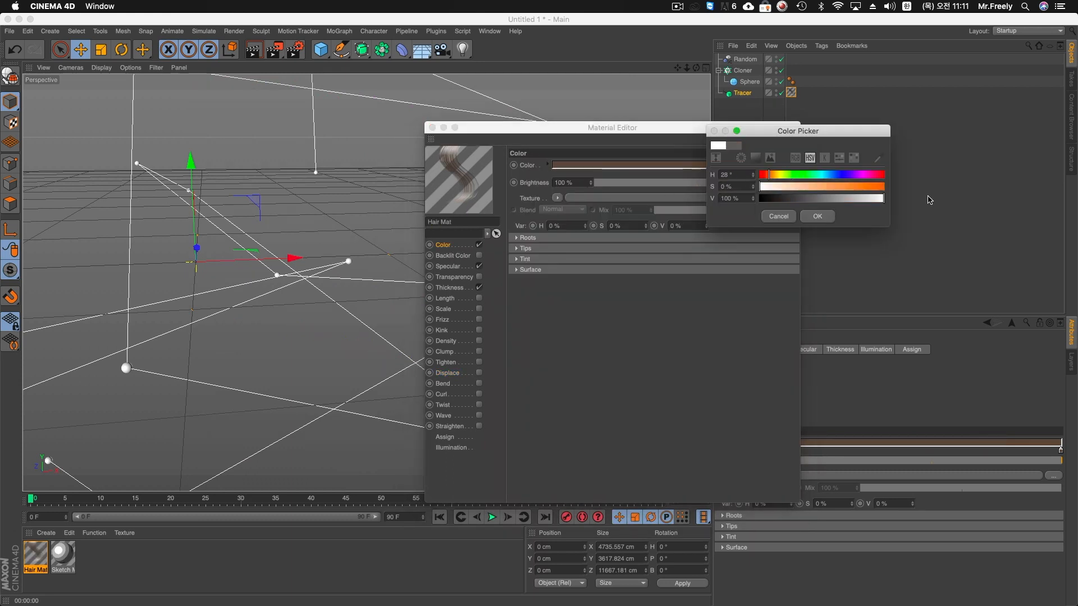
left_click(818, 216)
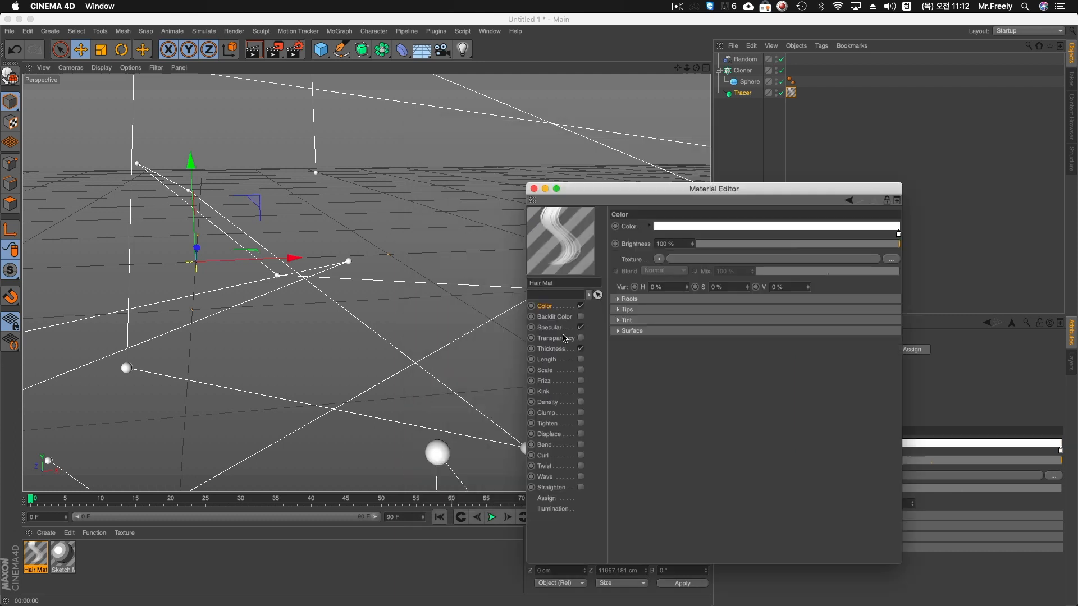
- Review the Hair material's specular and thickness settings and render the perspective view
left_click(561, 331)
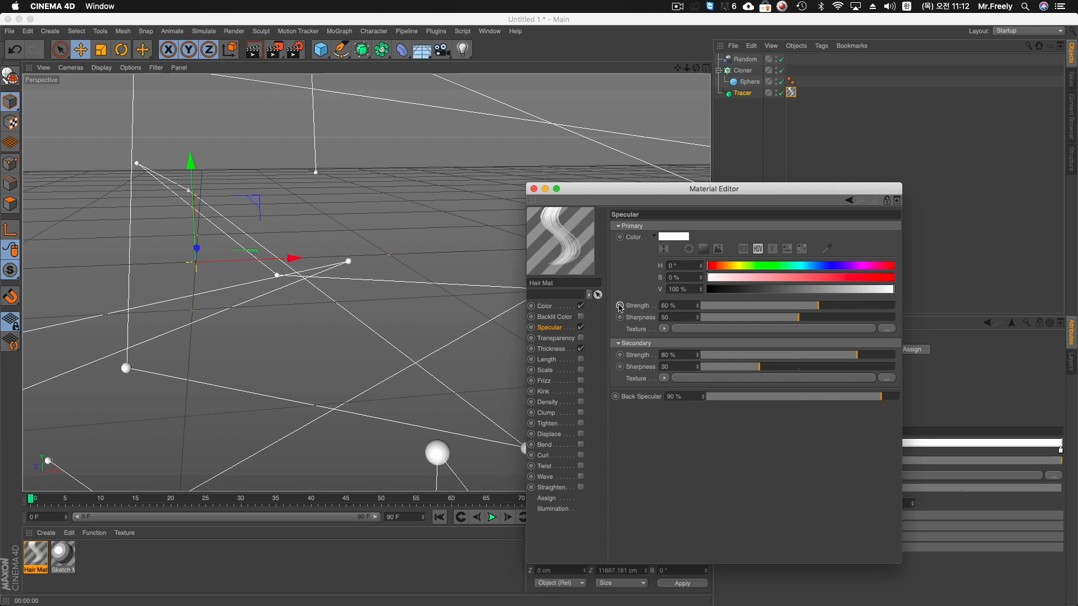
left_click(571, 350)
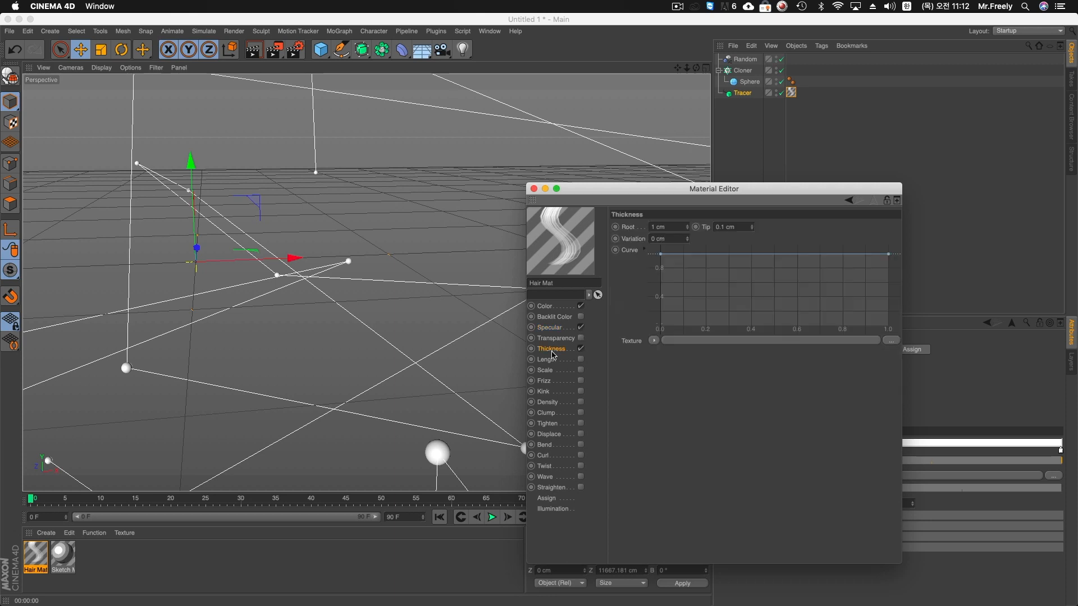
left_click_drag(626, 191, 714, 252)
left_click(254, 50)
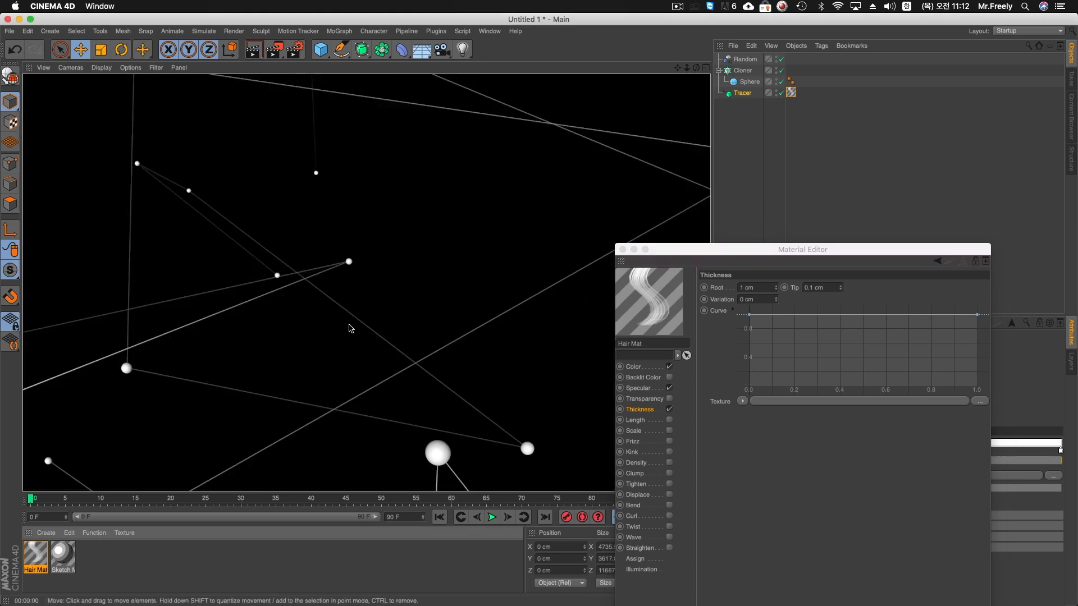
- Compare renders of the view with the Hair Render effect disabled and re-enabled, and close the render settings
left_click(295, 49)
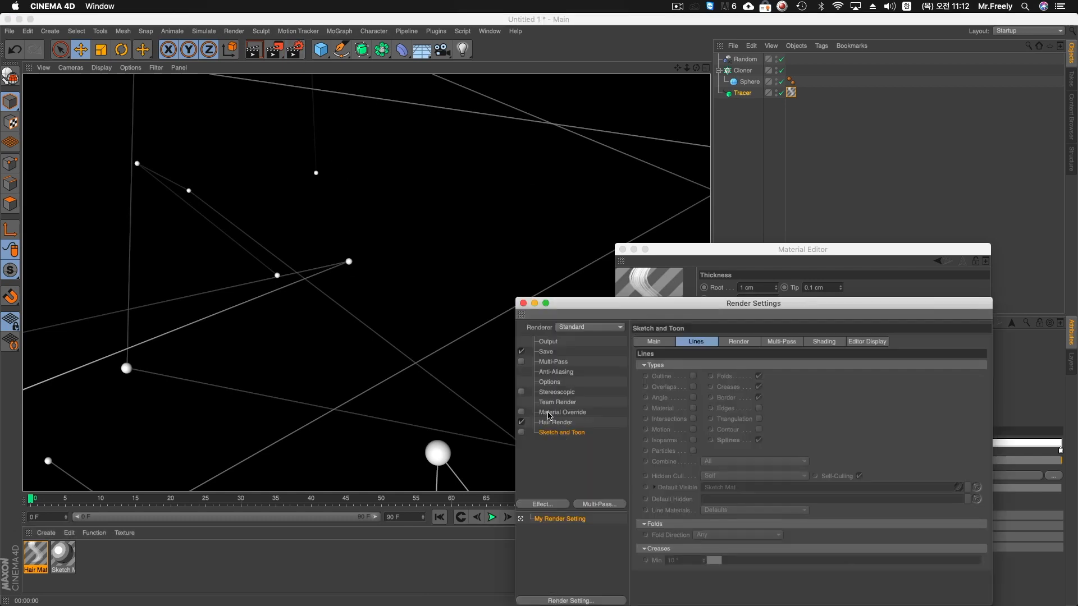
left_click(520, 421)
key("super+r")
left_click(521, 422)
key("super+r")
left_click(523, 303)
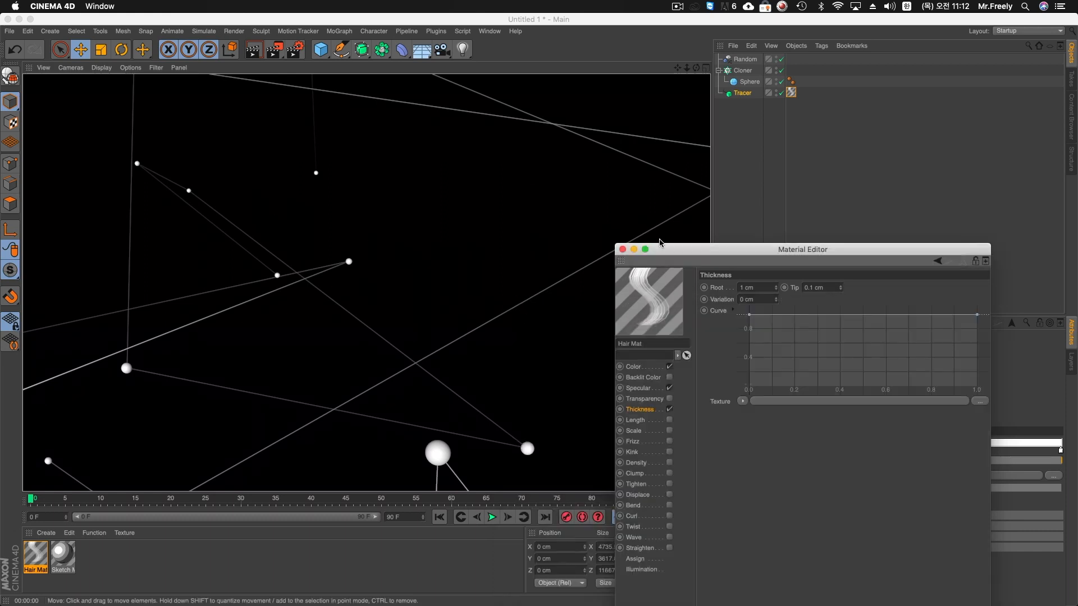
- Set the Hair material's tip thickness to 1 cm
left_click_drag(662, 250, 565, 180)
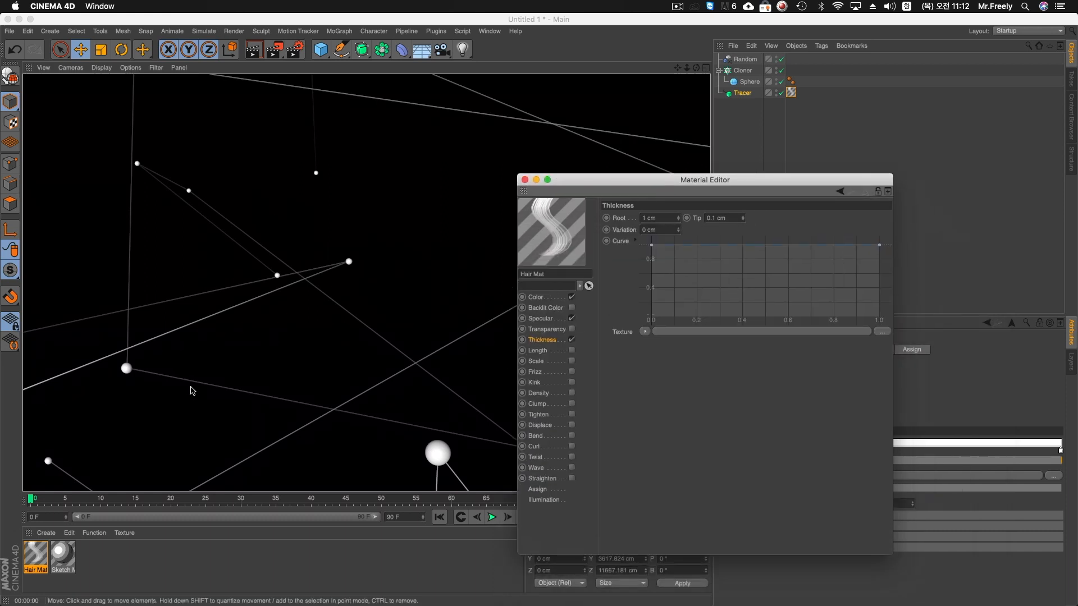
left_click_drag(145, 359, 251, 356, "alt")
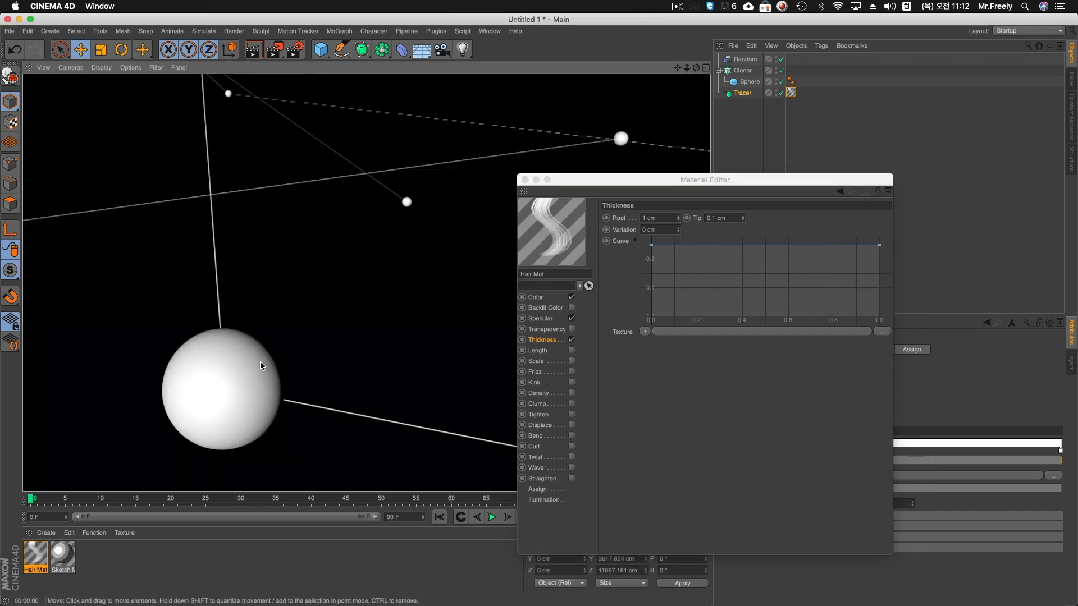
left_click_drag(416, 241, 382, 328, "alt")
left_click(709, 223)
double_click(709, 223)
type("1")
key("Return")
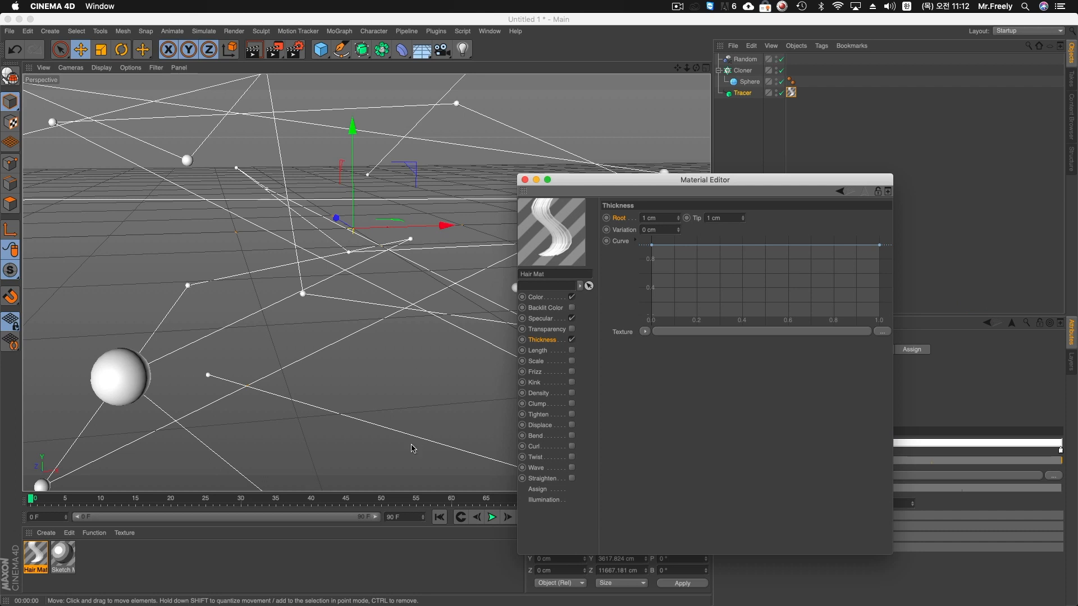
- Try a tip thickness of 0.1 cm on the Hair material and restore it to 1 cm
double_click(714, 218)
type("0.1")
key("Return")
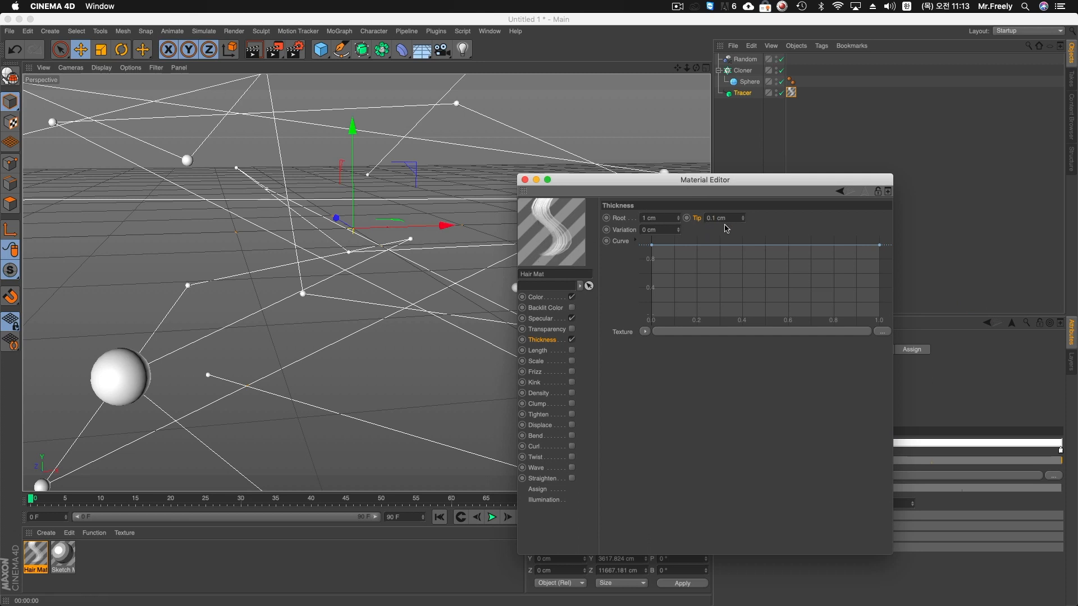
key("Tab")
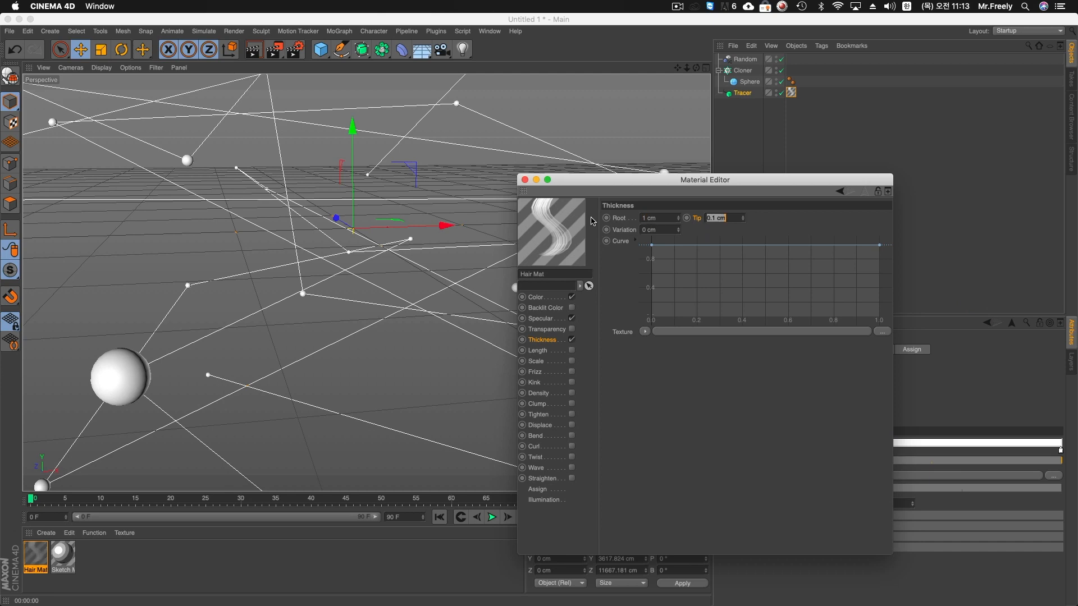
type("1")
key("Return")
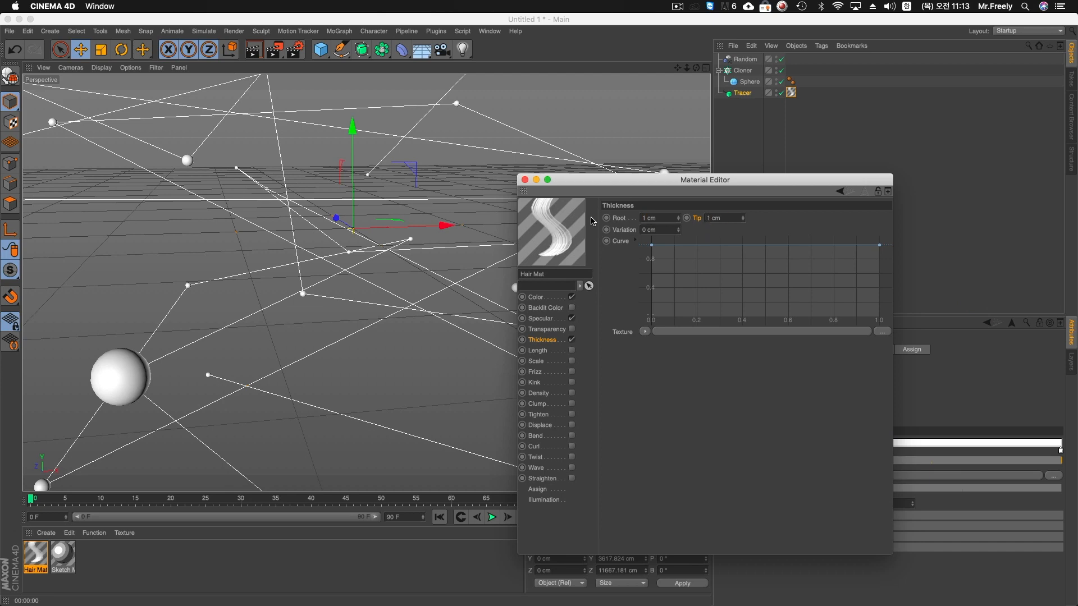
- Close the Material Editor and render the perspective view with the updated Hair material
left_click(524, 180)
left_click(253, 51)
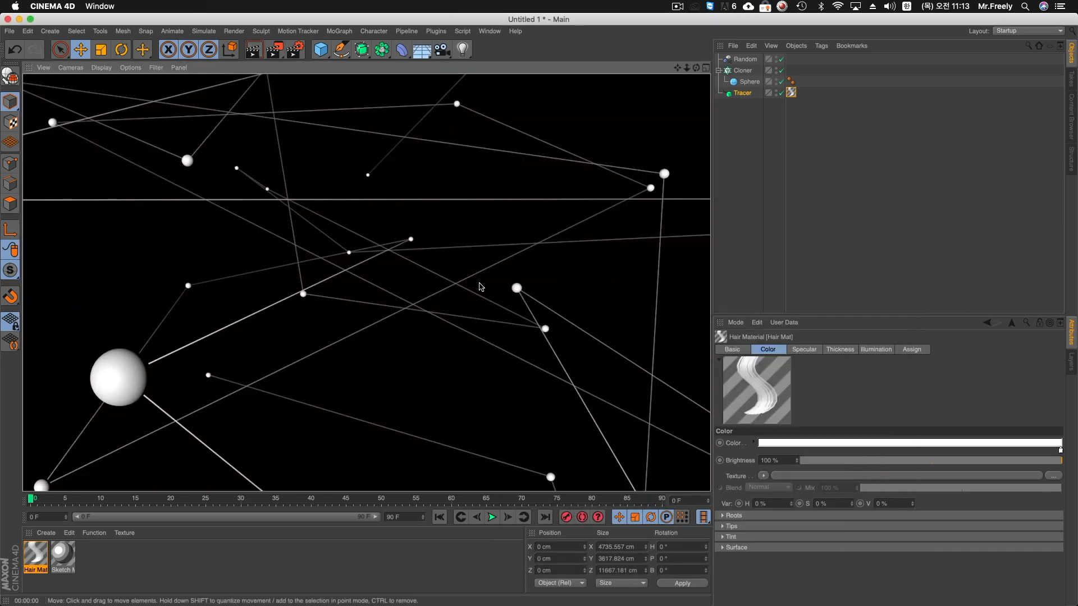
left_click_drag(443, 273, 461, 245, "alt")
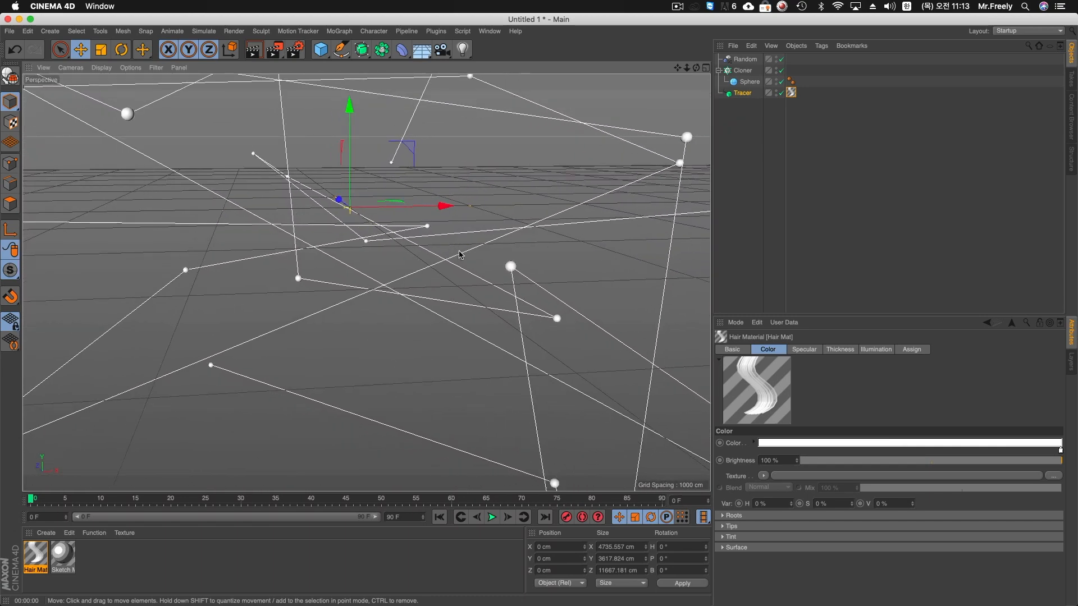
left_click(438, 201)
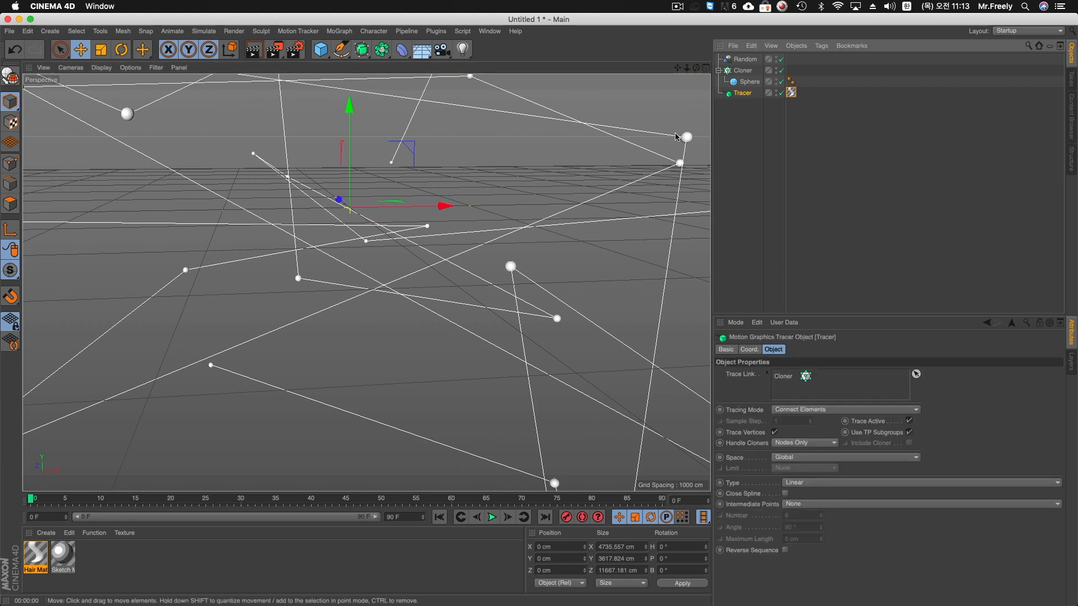
key("super+z")
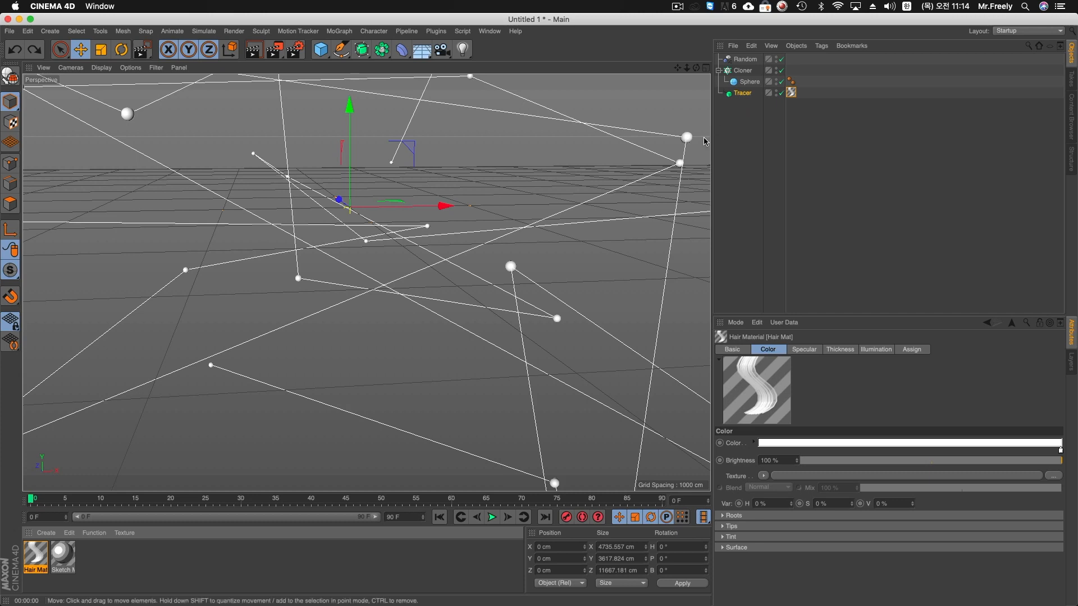
- Reopen the Hair material's editor beside the lines and turn on the Interactive Render Region in the perspective view
left_click(747, 96)
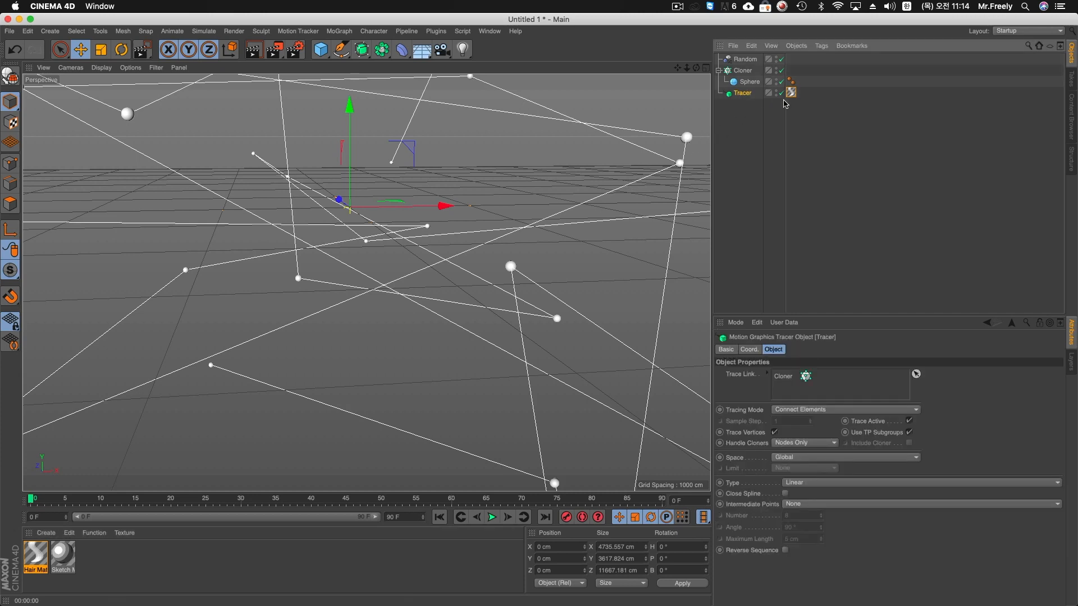
double_click(31, 562)
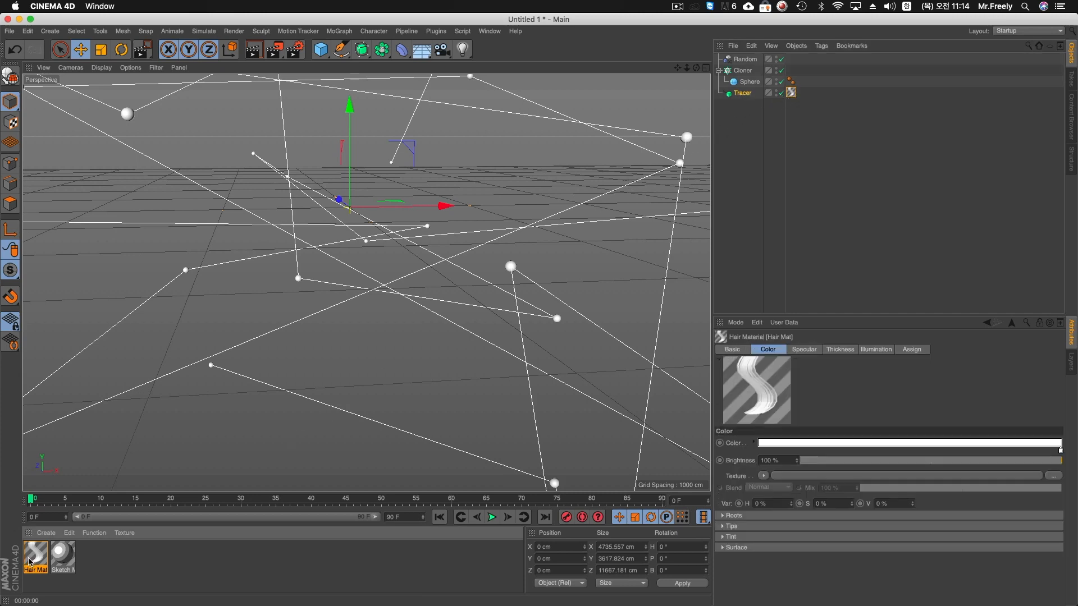
left_click_drag(211, 76, 677, 187)
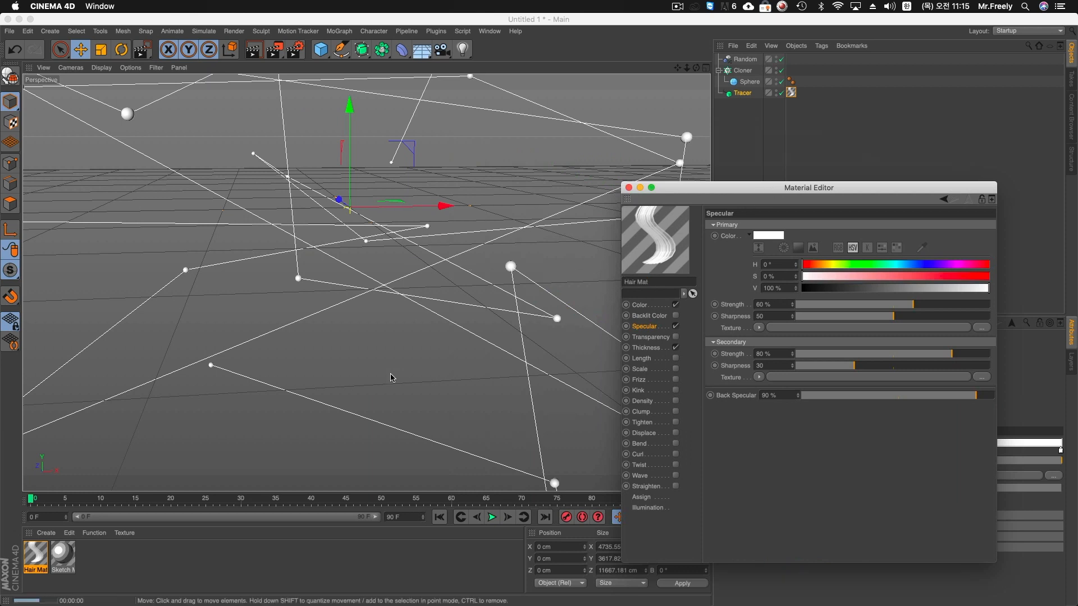
left_click(260, 51)
left_click(274, 49)
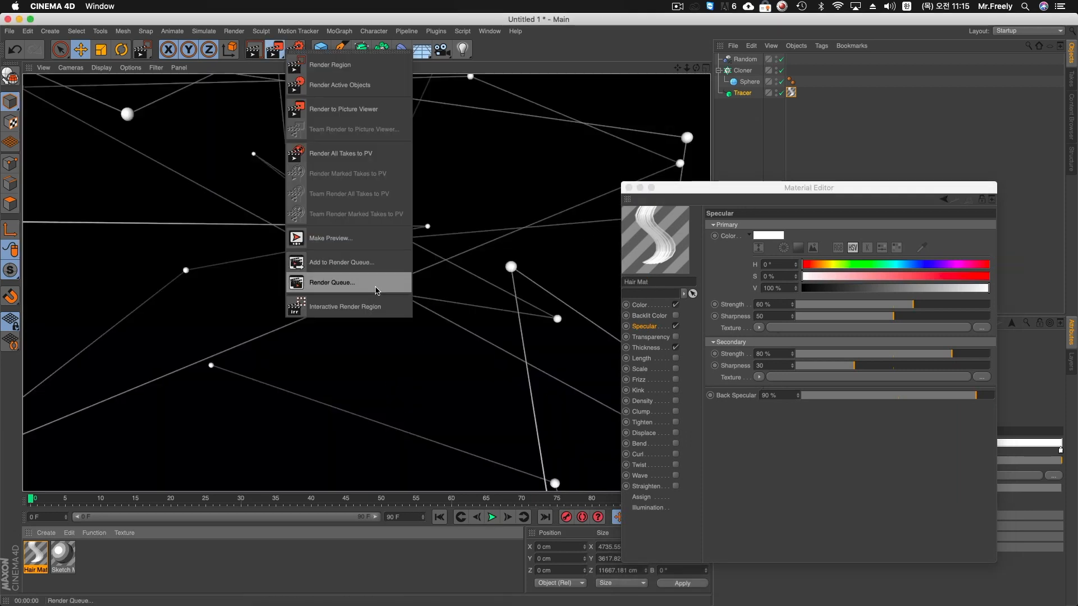
left_click(368, 308)
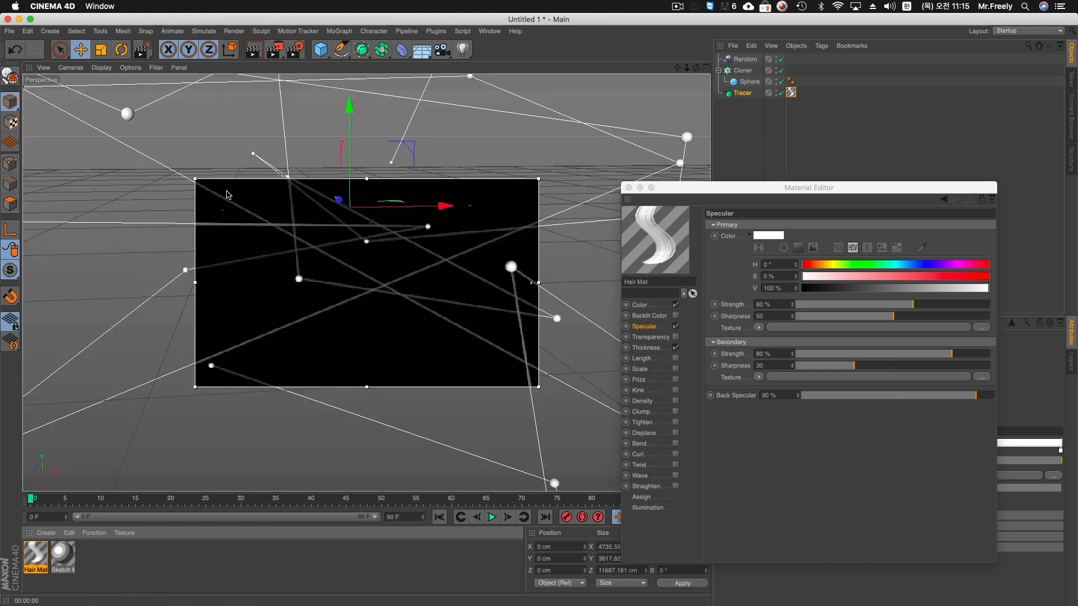
- Enlarge the interactive render region to cover most of the perspective view and raise its render quality
left_click_drag(553, 395, 648, 492)
left_click(704, 184)
left_click_drag(704, 183, 783, 180)
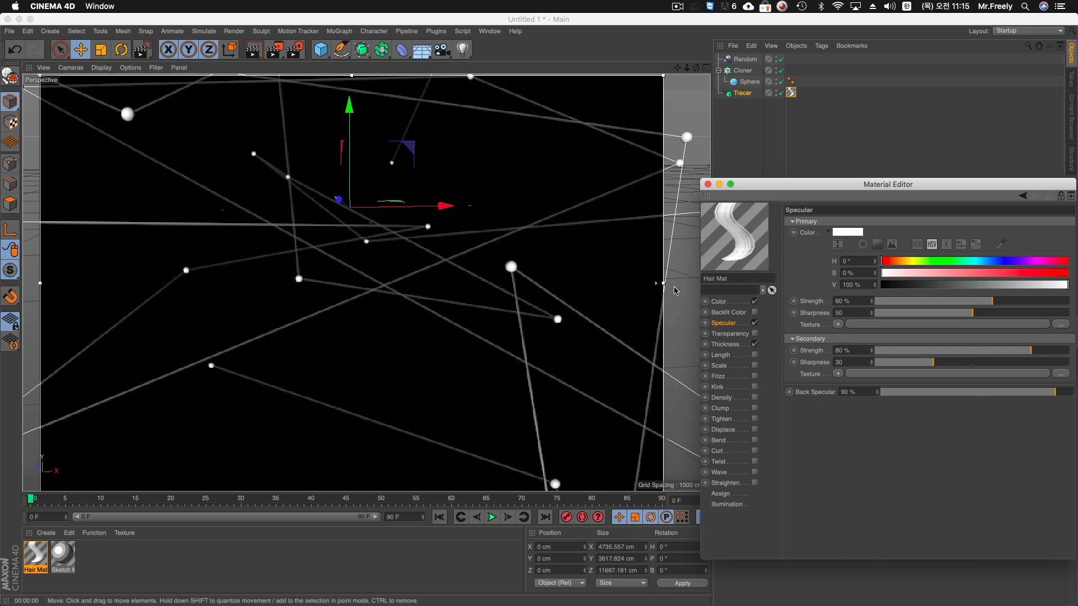
left_click(667, 255)
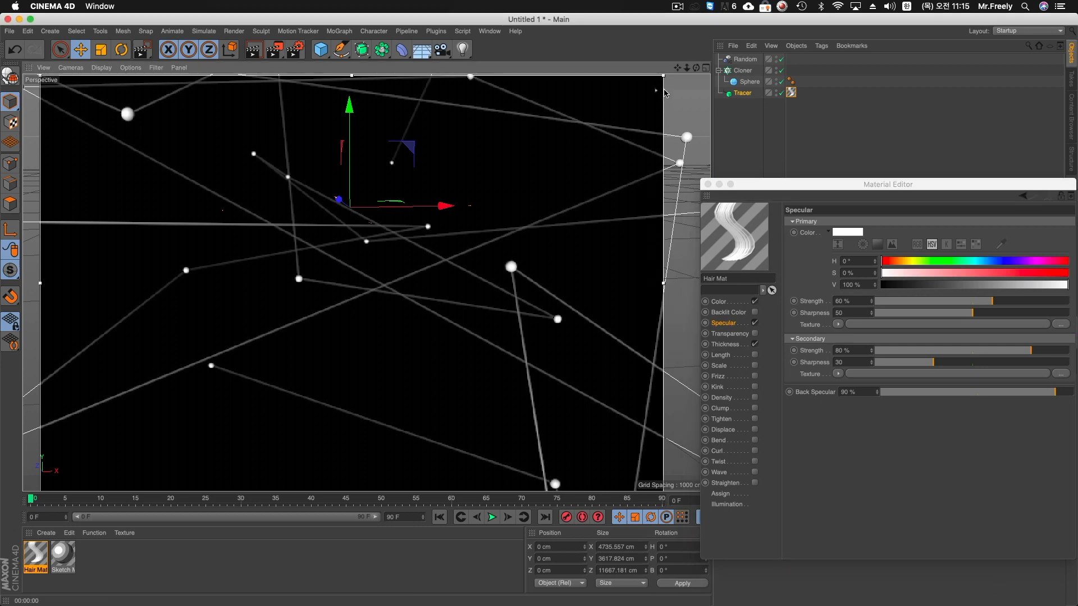
left_click_drag(797, 188, 701, 179)
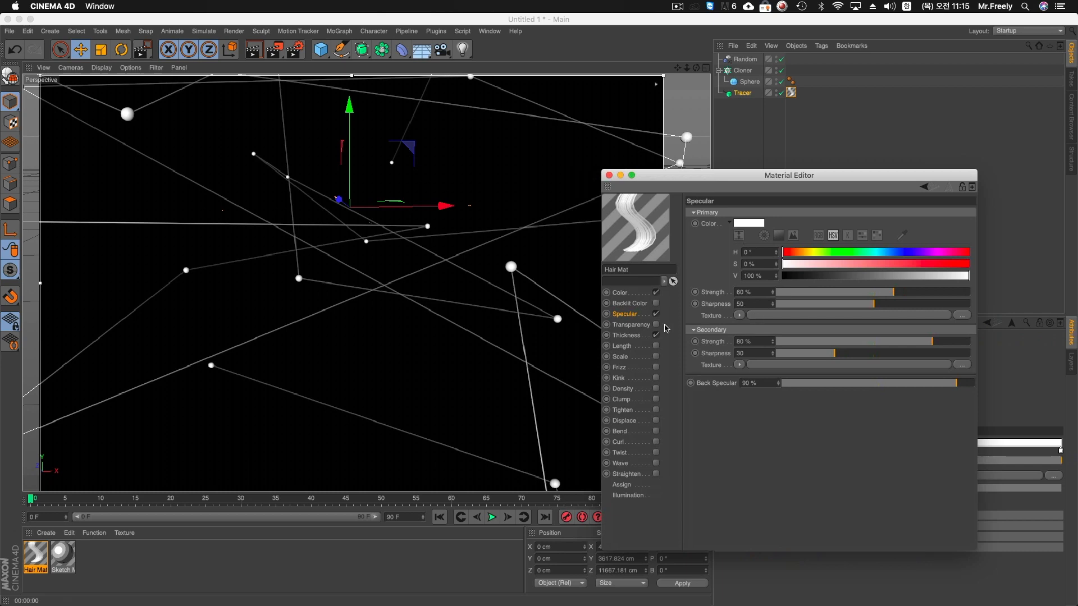
- Enable the Hair material's Length channel and set its variation to 0%
left_click(639, 347)
left_click(656, 347)
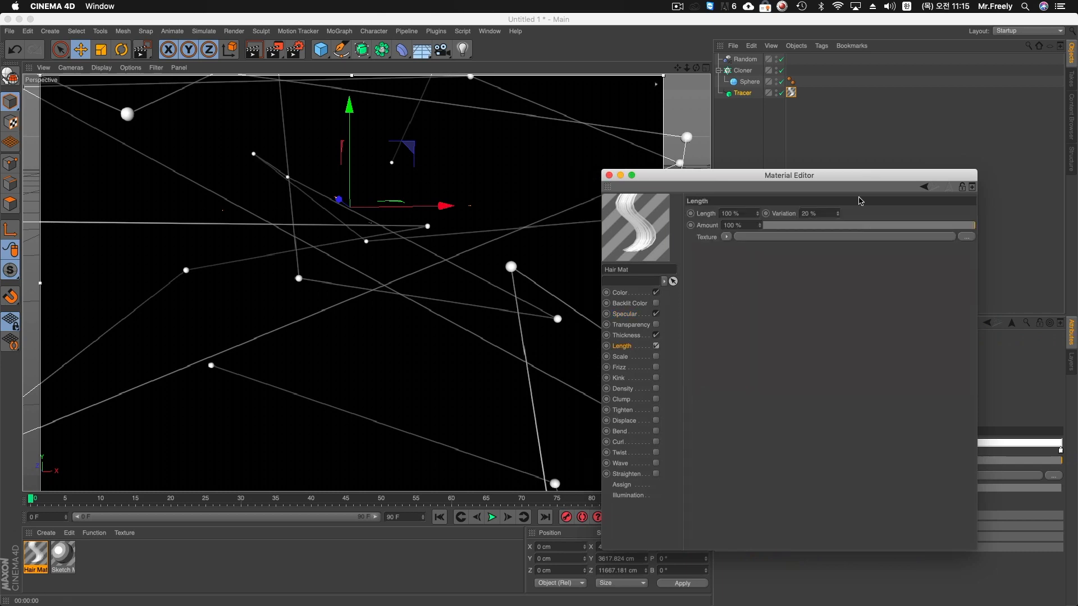
double_click(820, 213)
type("0")
key("Return")
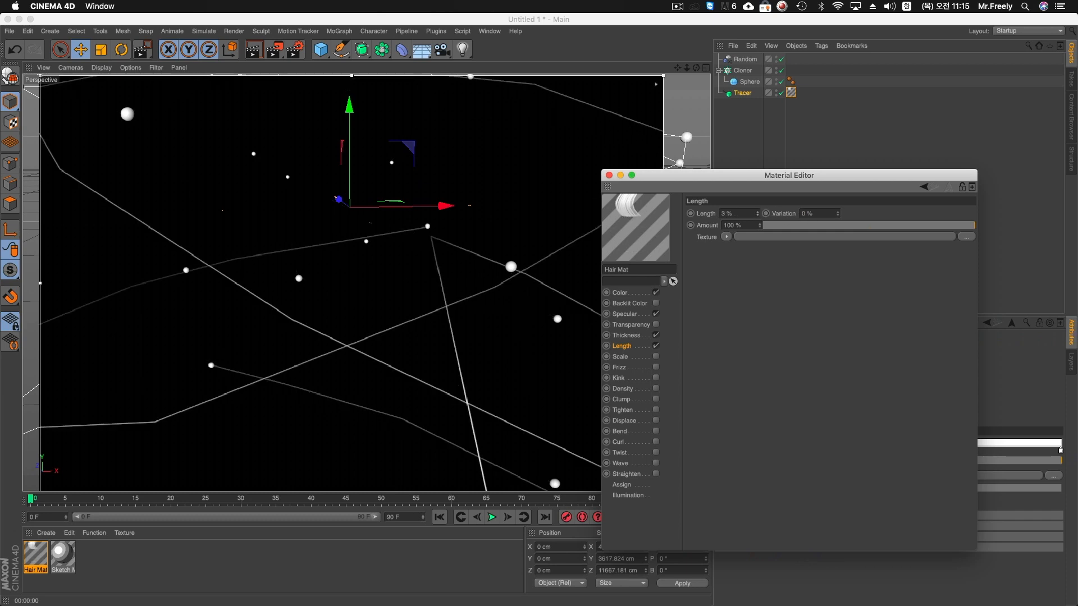
- Preview the lines with Hair material lengths such as 50%, 37% and 9%, and return the length to 100%
key("BackSpace")
type("50")
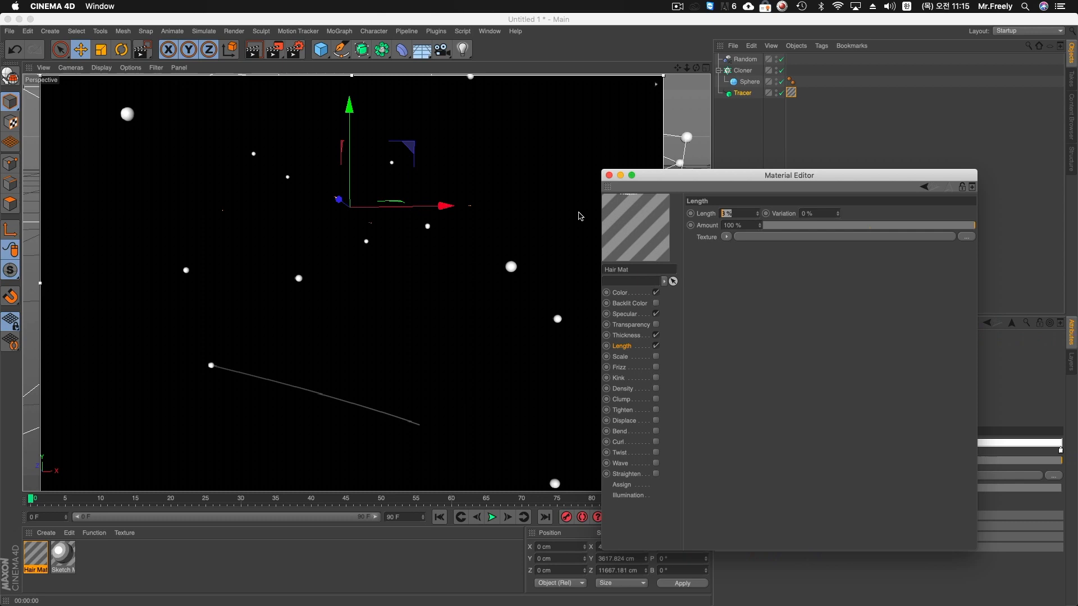
key("Return")
left_click_drag(757, 214, 738, 224)
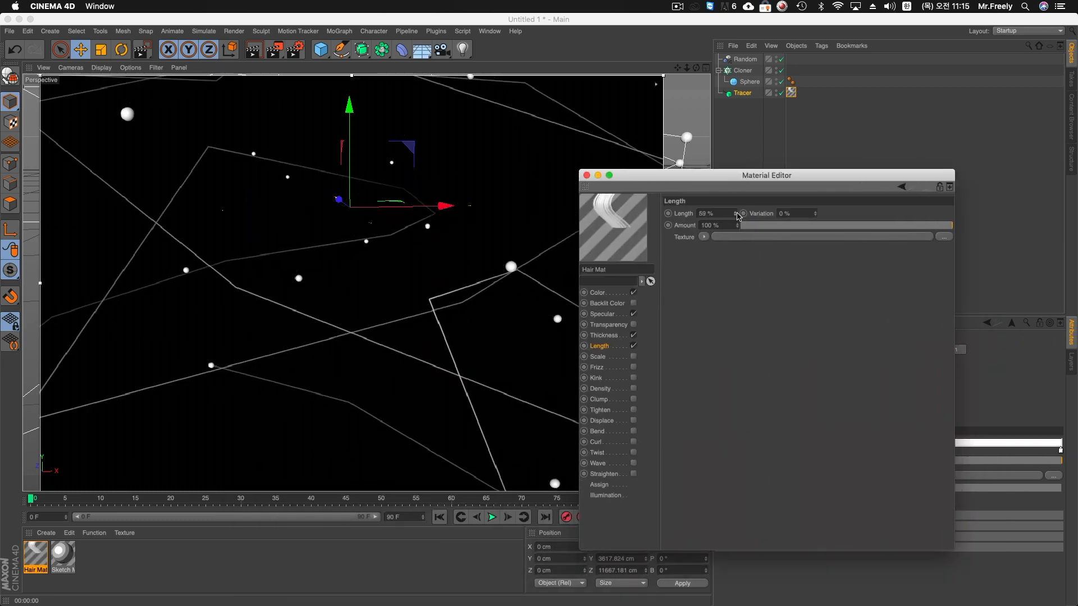
left_click_drag(737, 215, 738, 223)
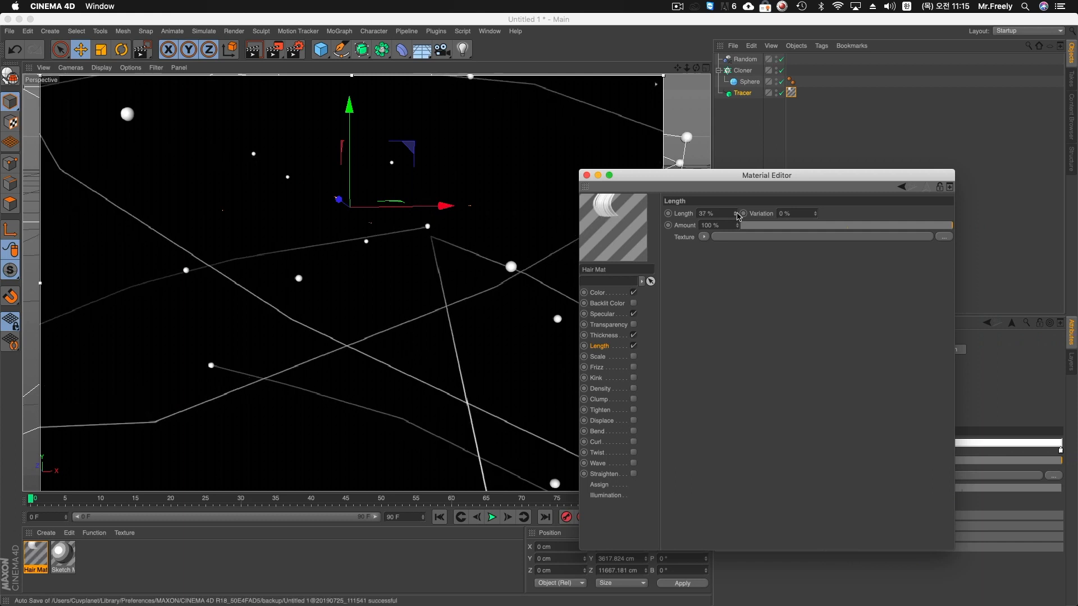
left_click_drag(737, 215, 737, 215)
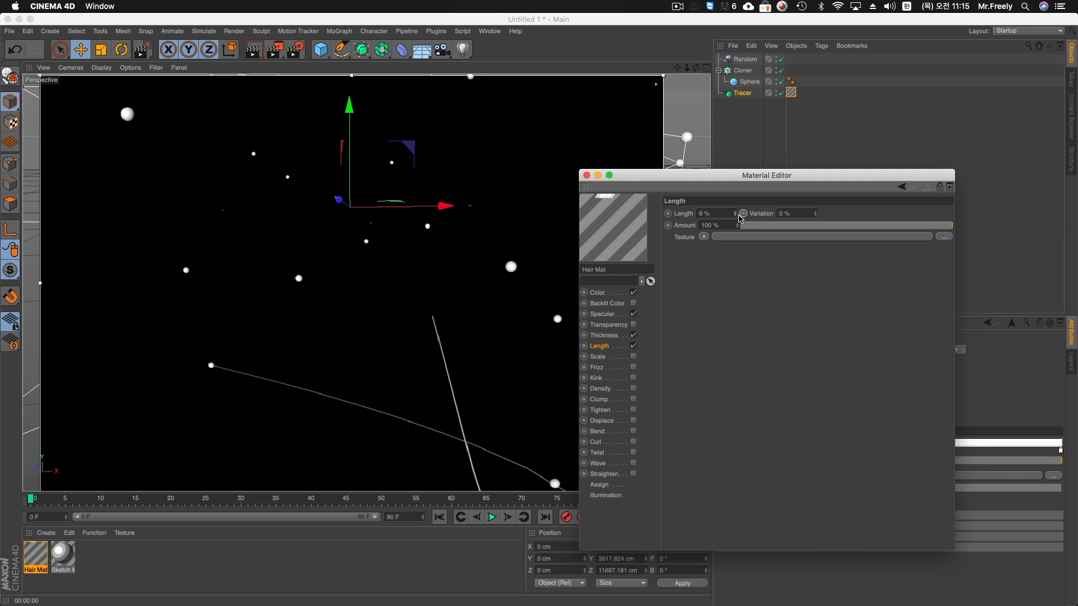
left_click_drag(737, 216, 737, 212)
- Preview the lines with 100% length variation, reset it to 0%, and vary the Hair material's length before returning it to 100%
left_click_drag(815, 217, 815, 214)
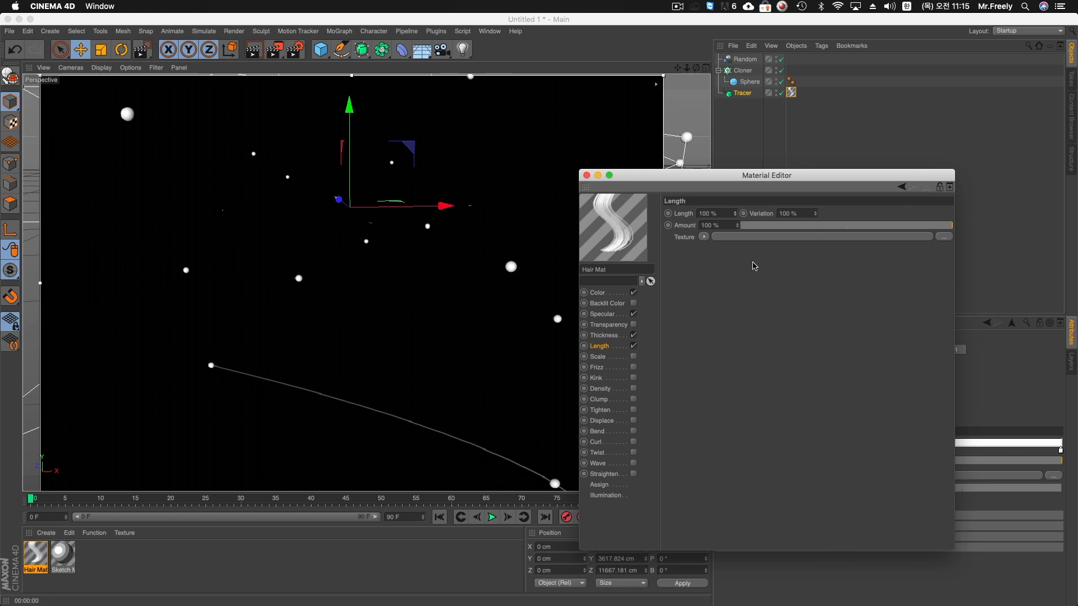
double_click(807, 208)
type("0")
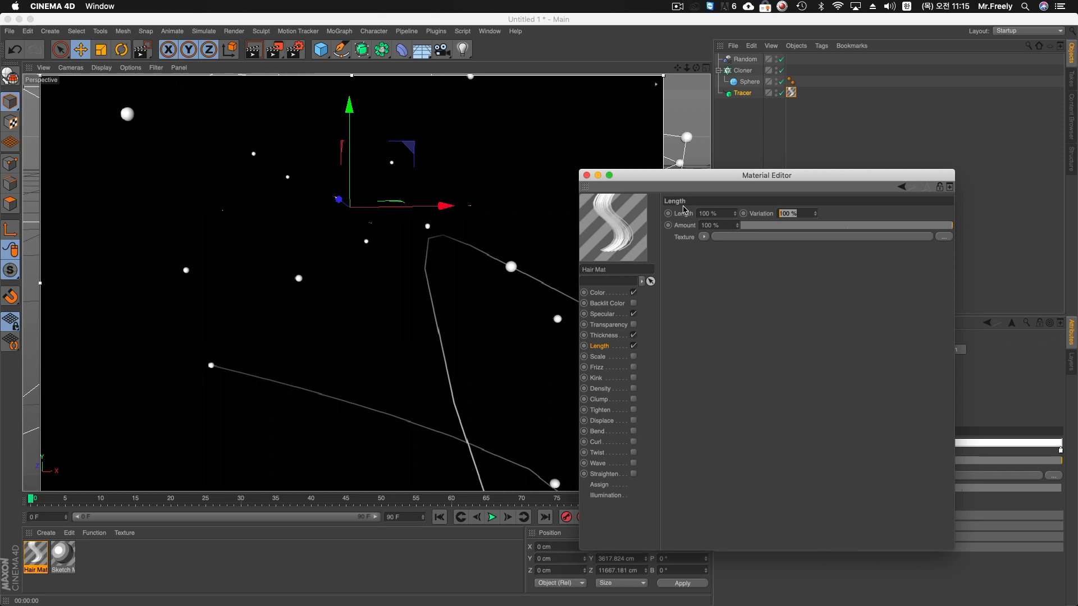
key("Return")
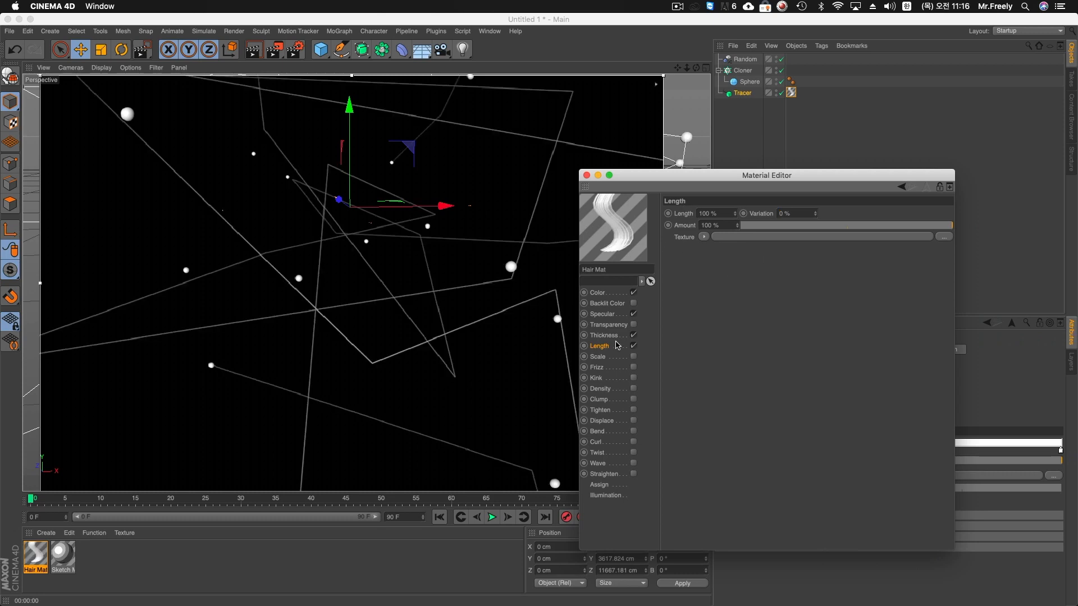
left_click_drag(736, 215, 737, 211)
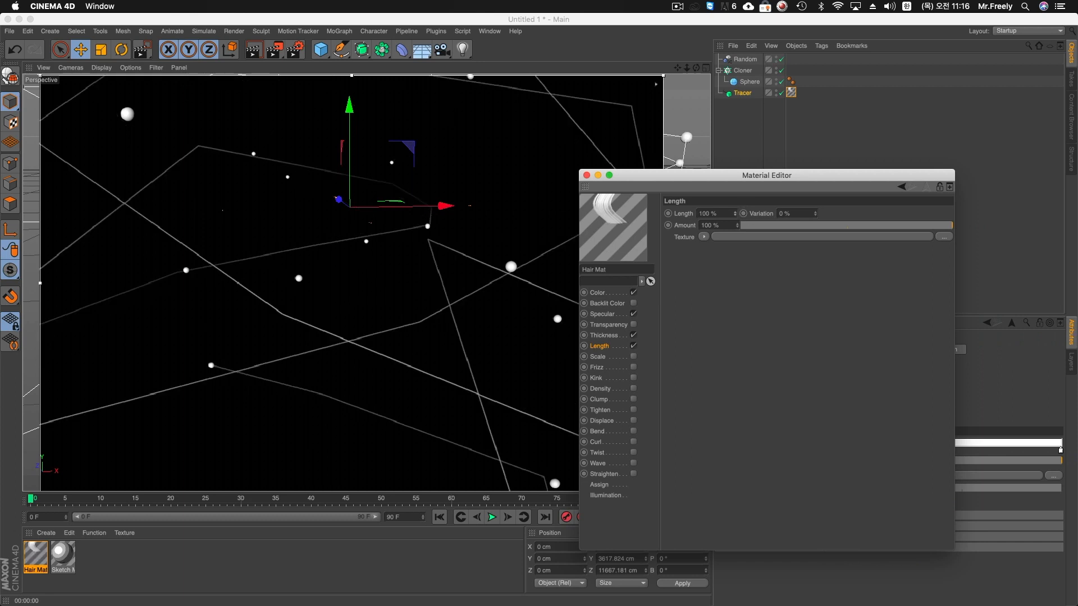
- Close the material editor and delete the Hair material tag from the Tracer
left_click(586, 176)
left_click(791, 92)
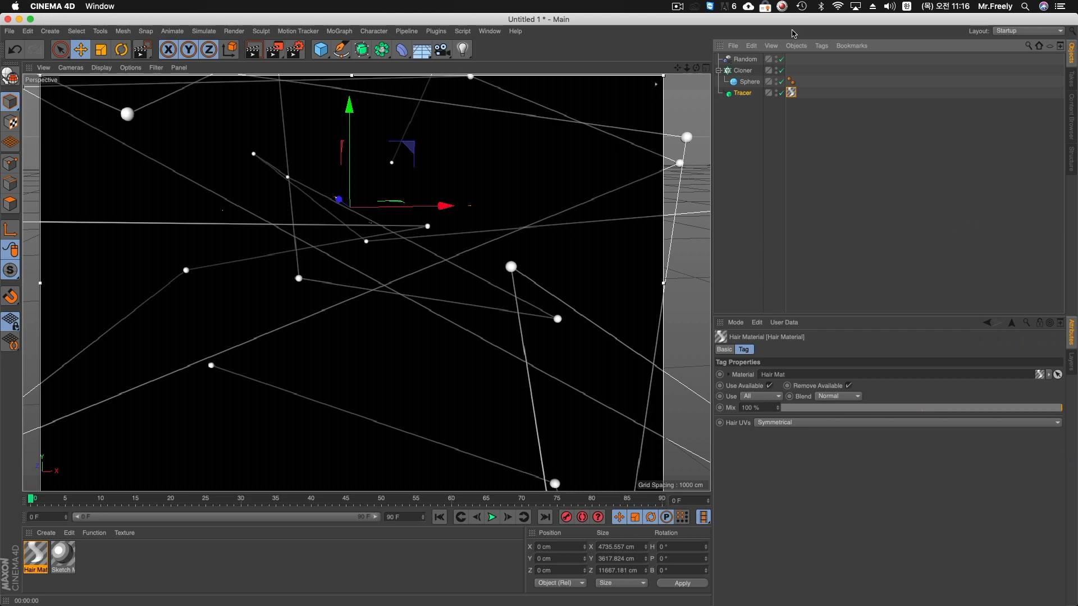
key("Delete")
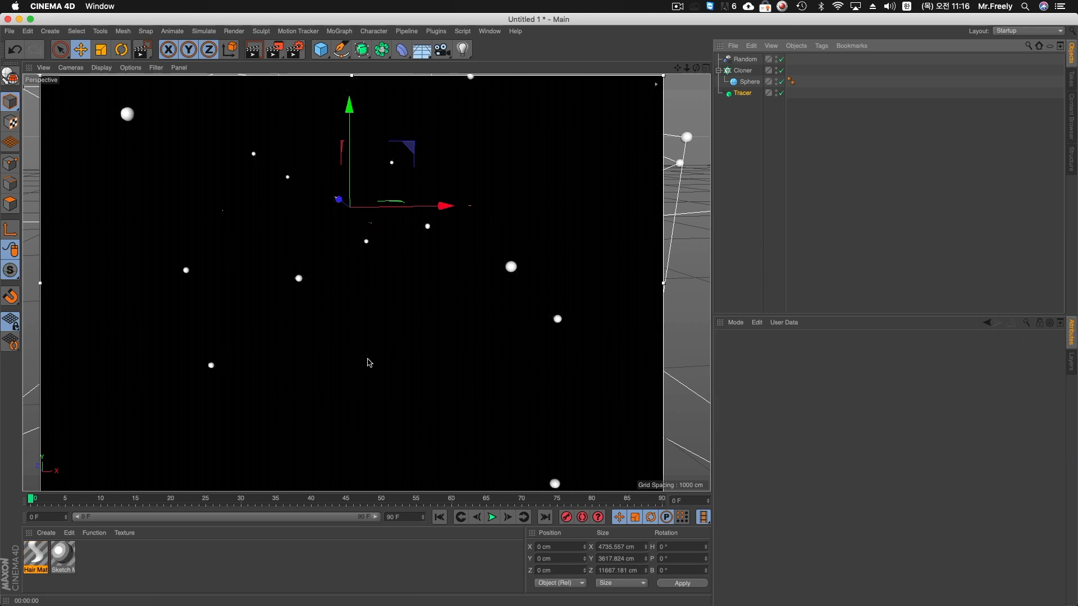
- Disable Hair Render and enable Sketch and Toon in the render settings
left_click(60, 557)
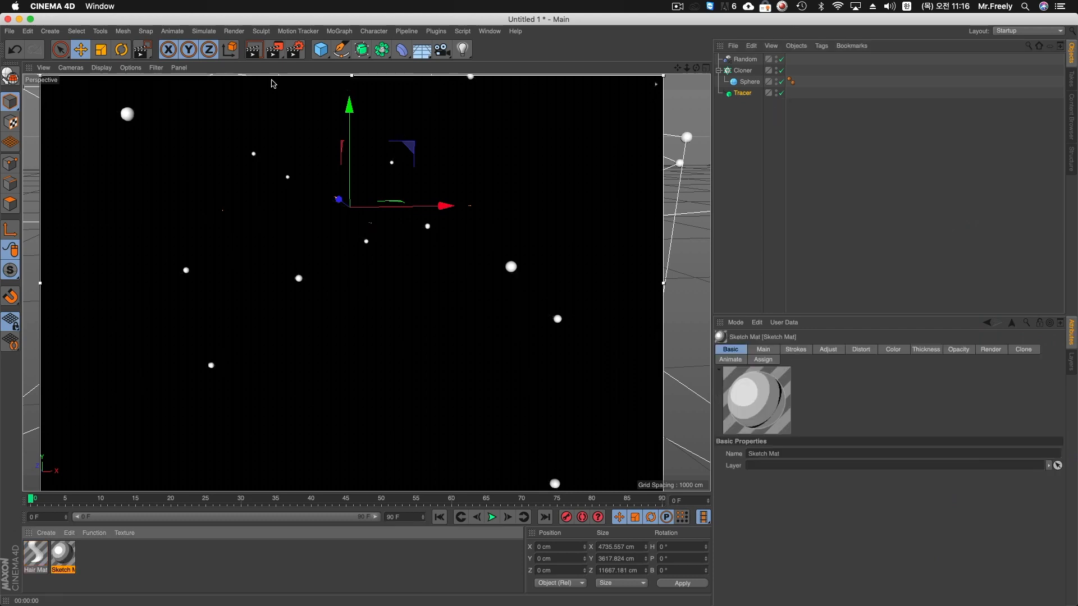
left_click(295, 49)
left_click(521, 422)
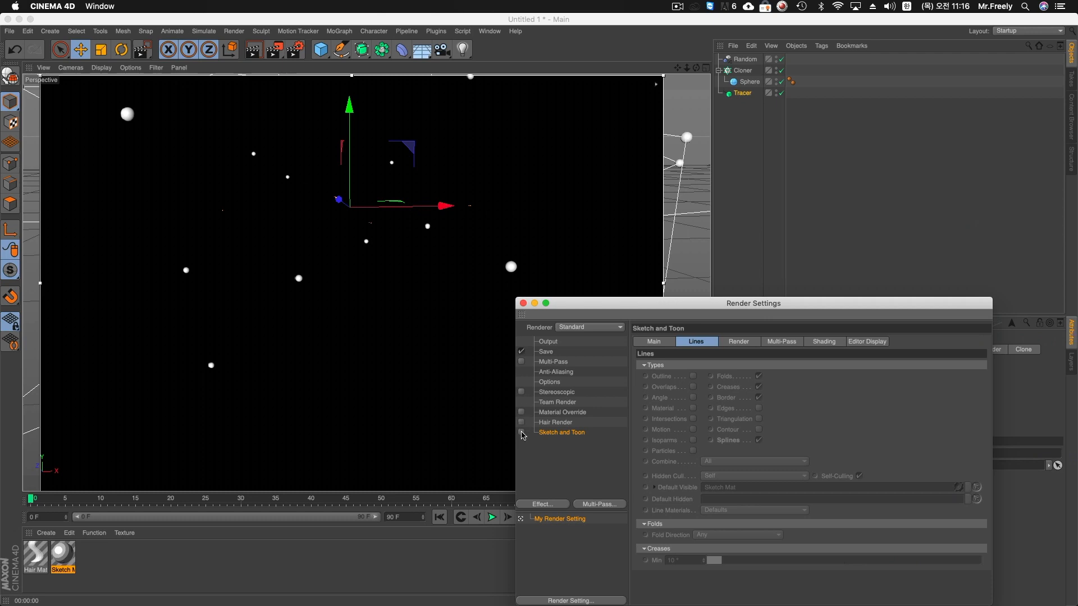
left_click(521, 433)
left_click(524, 303)
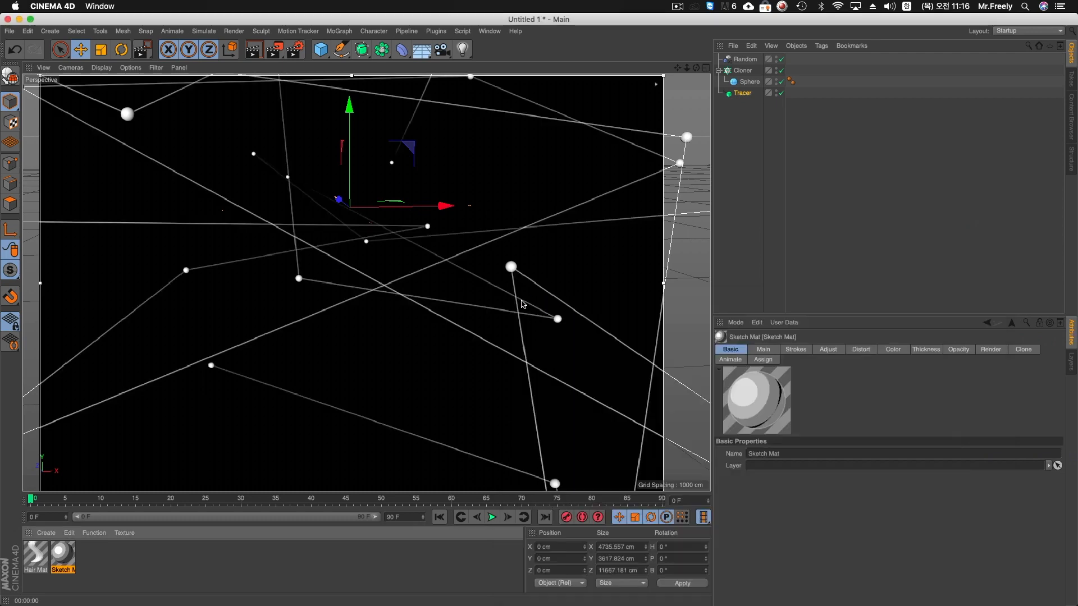
- Enable Draw animation on the Sketch material and set its stroke order to Random
left_click_drag(370, 77, 768, 202)
left_click(597, 418)
left_click(699, 240)
left_click_drag(709, 206, 772, 215)
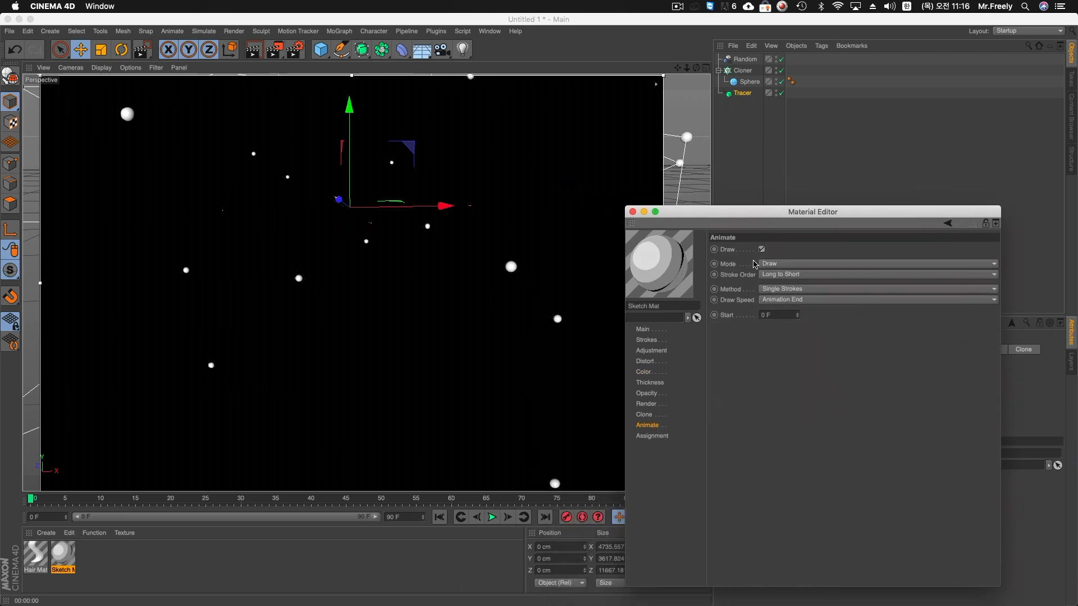
left_click(783, 275)
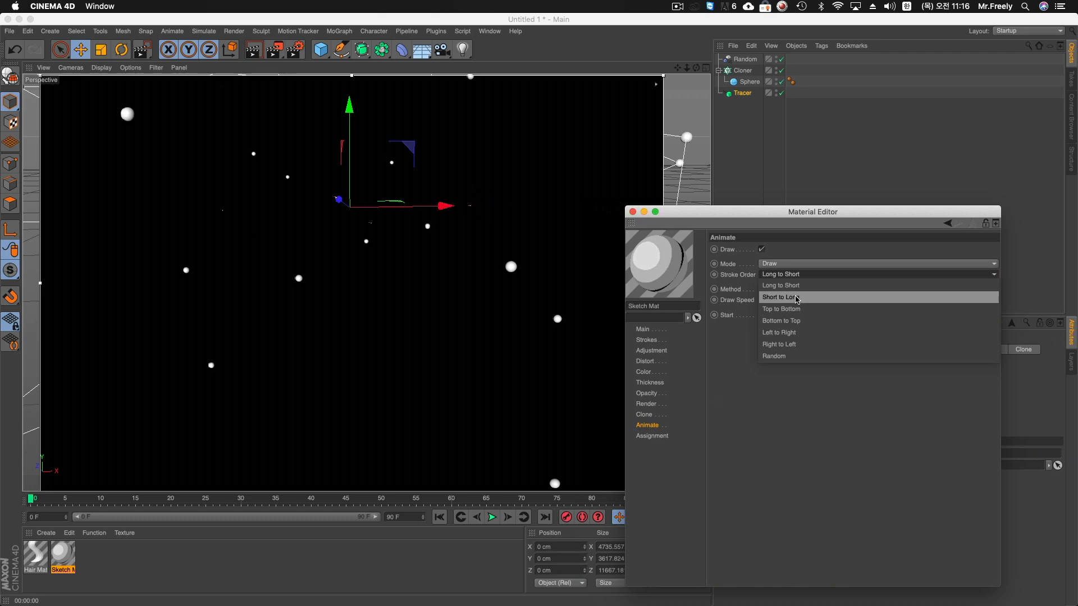
left_click(801, 363)
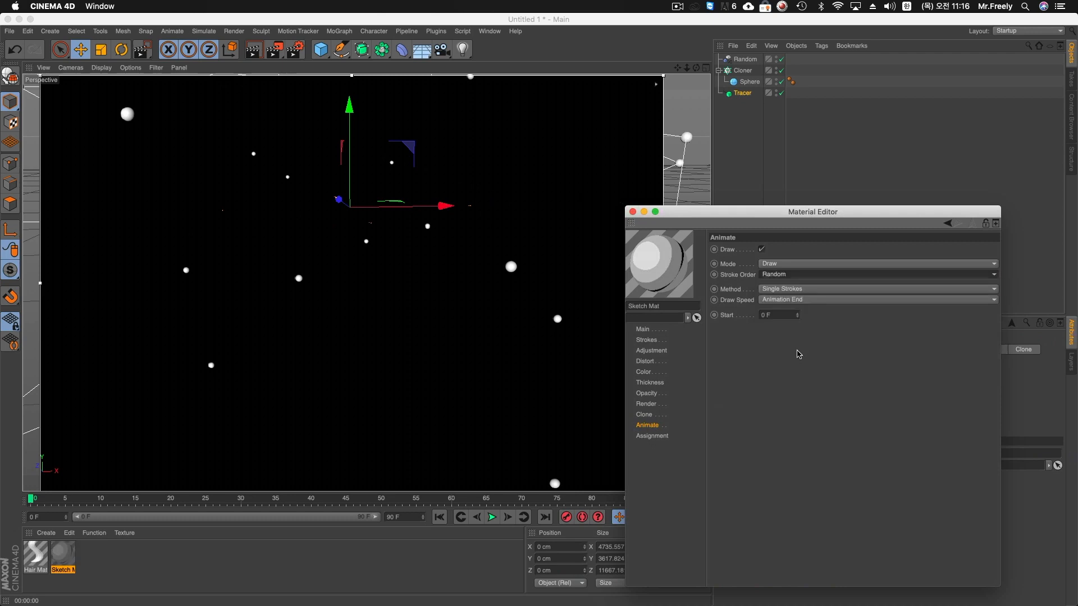
- Set the Sketch material's draw speed to End Frame, with the end at 90 F
left_click(740, 301)
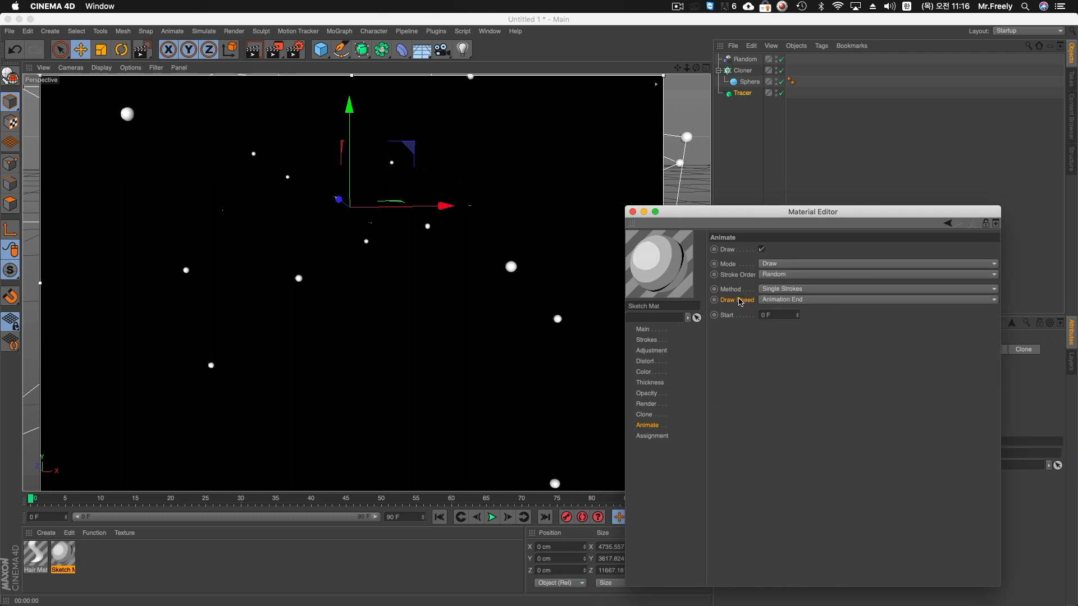
left_click(801, 300)
left_click(824, 357)
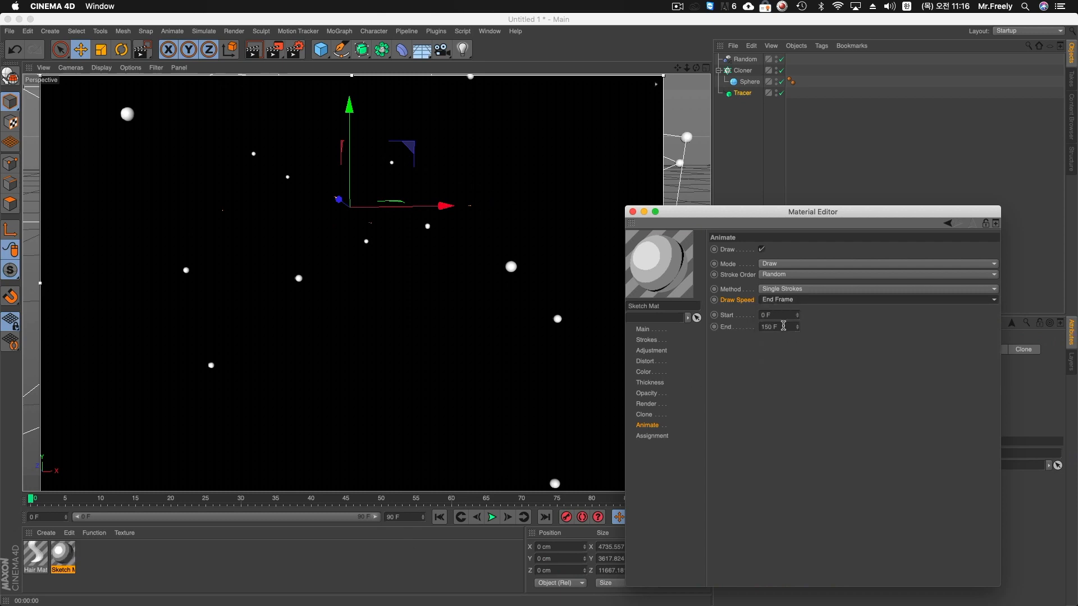
left_click(782, 326)
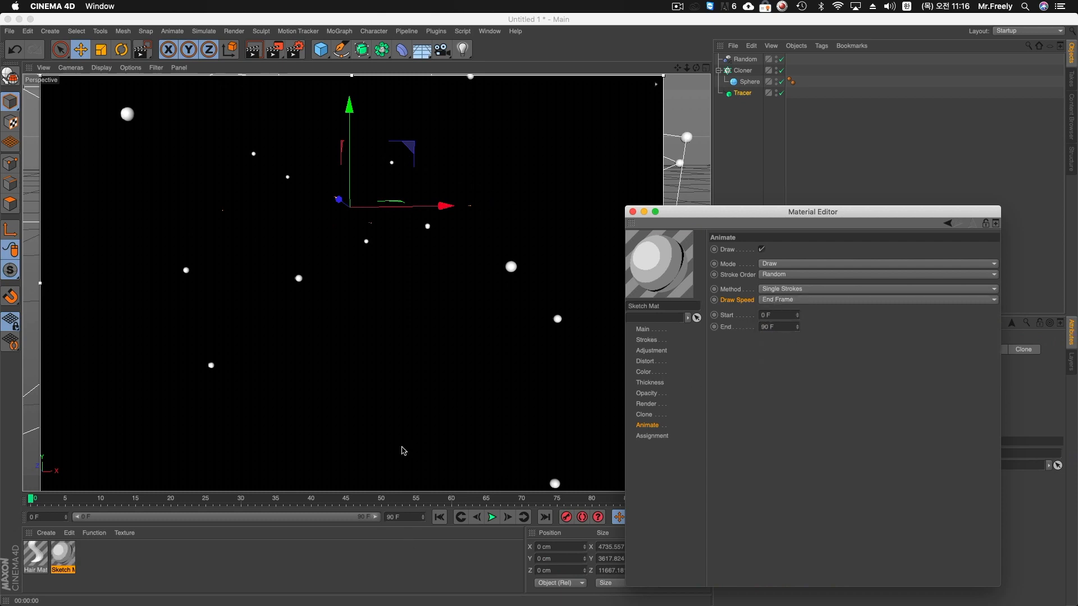
- Scrub the timeline to frame 52 to preview the lines being drawn, and close the material editor
left_click(273, 496)
mouse_move(105, 497)
left_mouse_down()
mouse_move(76, 498)
mouse_move(356, 503)
mouse_move(391, 500)
mouse_move(401, 480)
left_mouse_up()
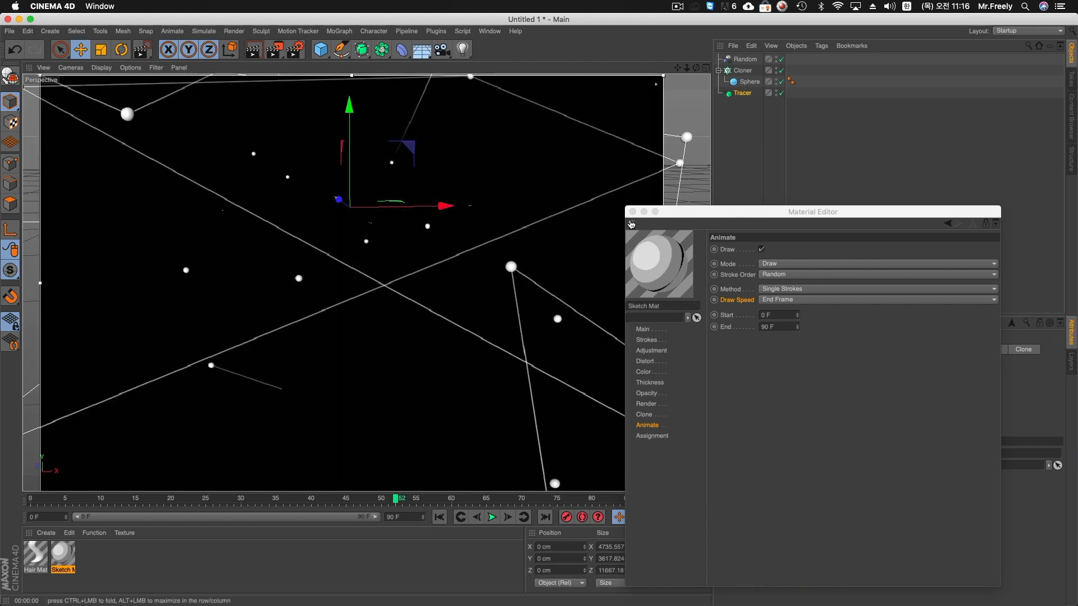
left_click(634, 212)
- Disable the Sketch and Toon effect in the render settings
left_click(745, 94)
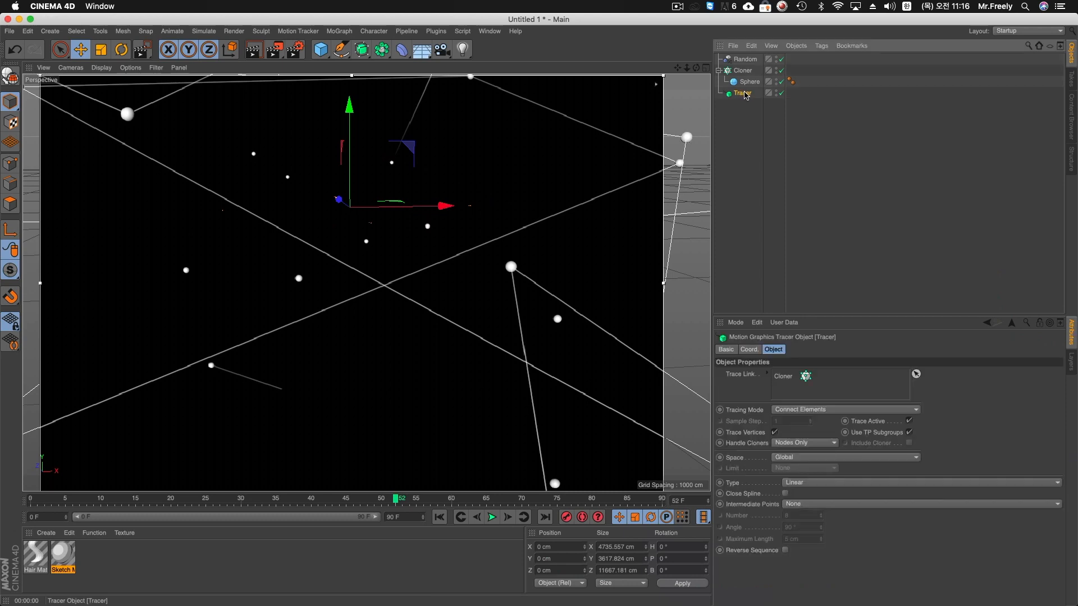
left_click(294, 55)
left_click(521, 432)
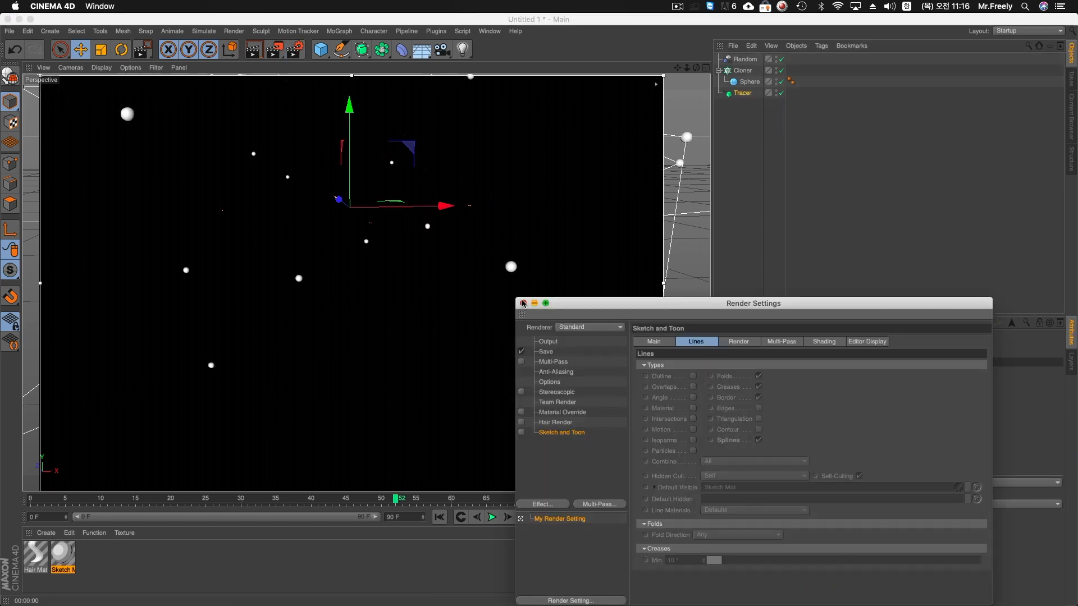
left_click(523, 303)
- Build a Sweep from the Tracer and a Circle with a 1 cm radius, and preview its End Growth, ending at 100%
left_click_drag(365, 54, 418, 108)
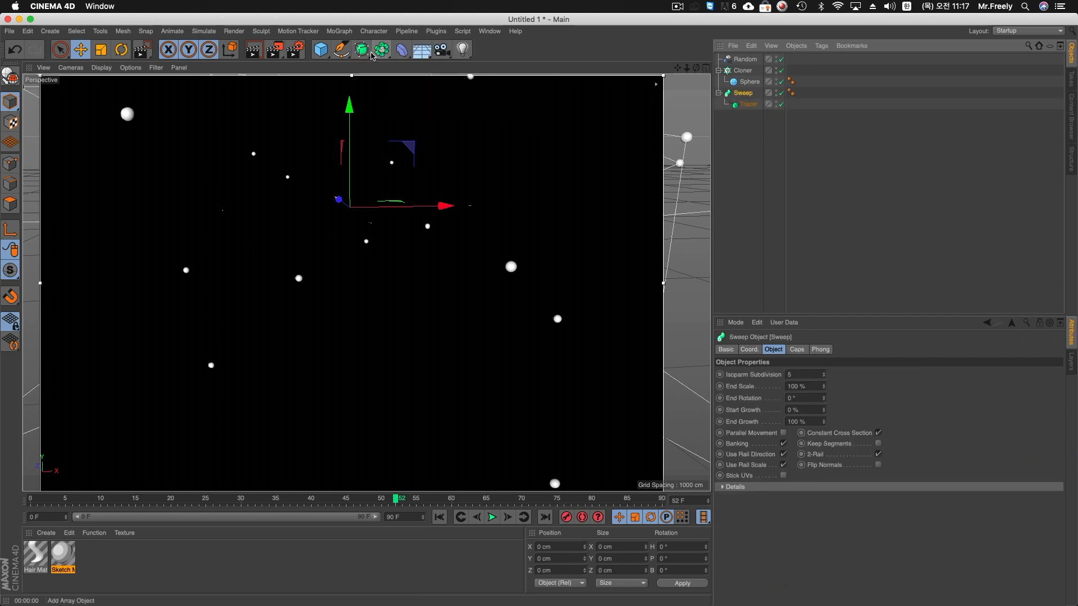
left_click_drag(344, 56, 460, 84)
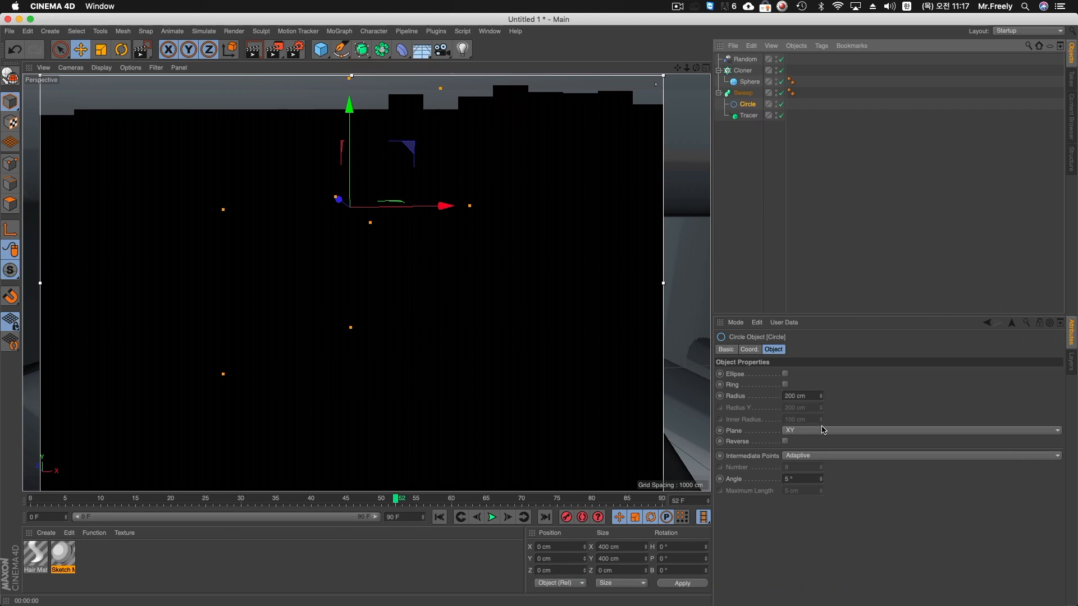
double_click(794, 395)
type("1")
key("Return")
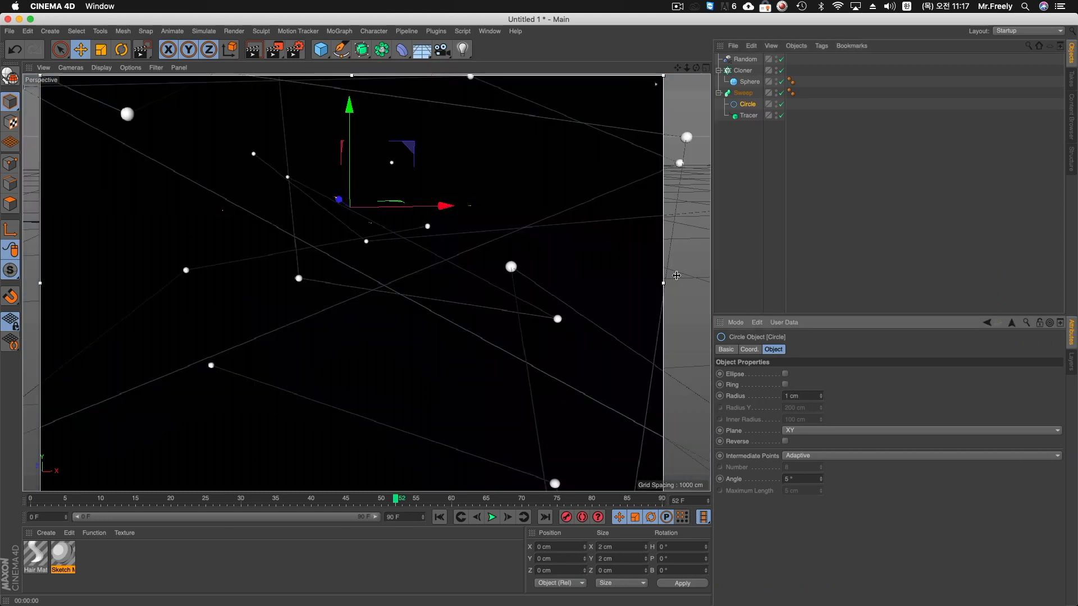
left_click(743, 93)
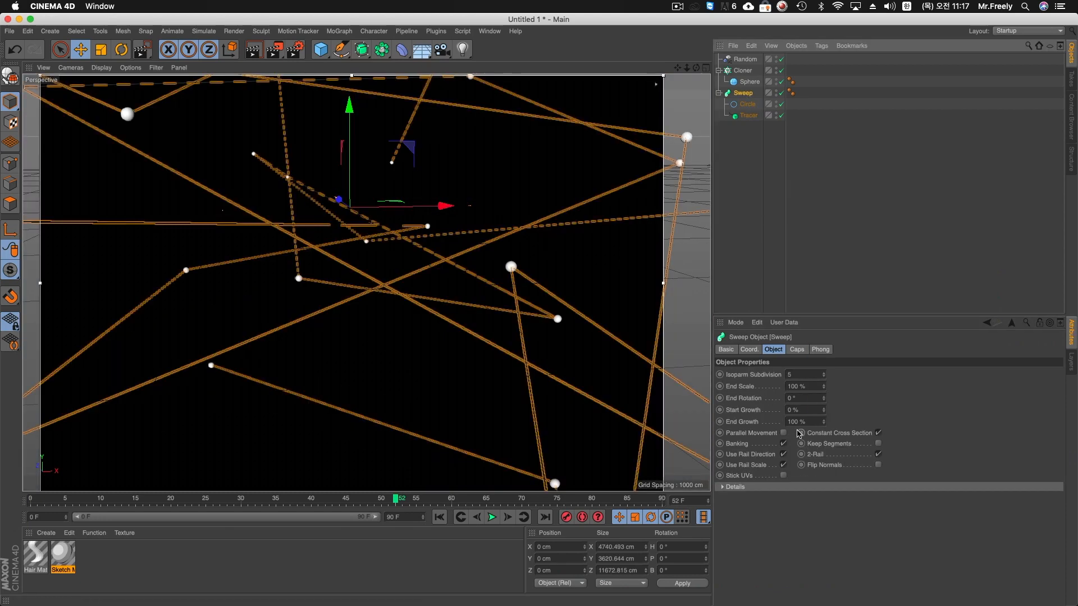
left_click_drag(824, 423, 824, 390)
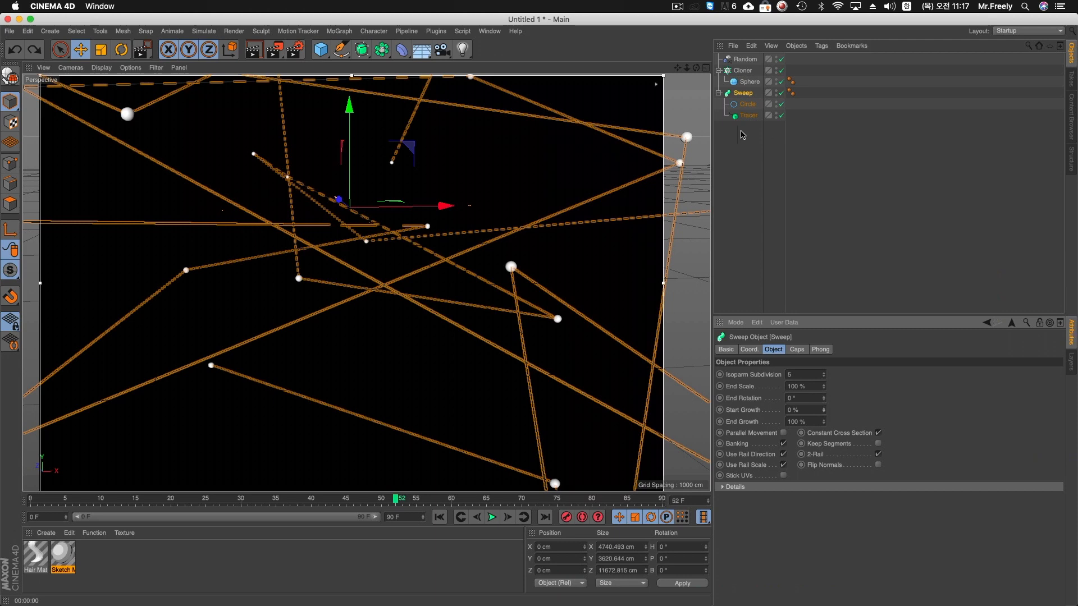
- Turn off the Interactive Render Region, move the Tracer out of the Sweep, and delete the Sweep with its Circle
left_click(279, 56)
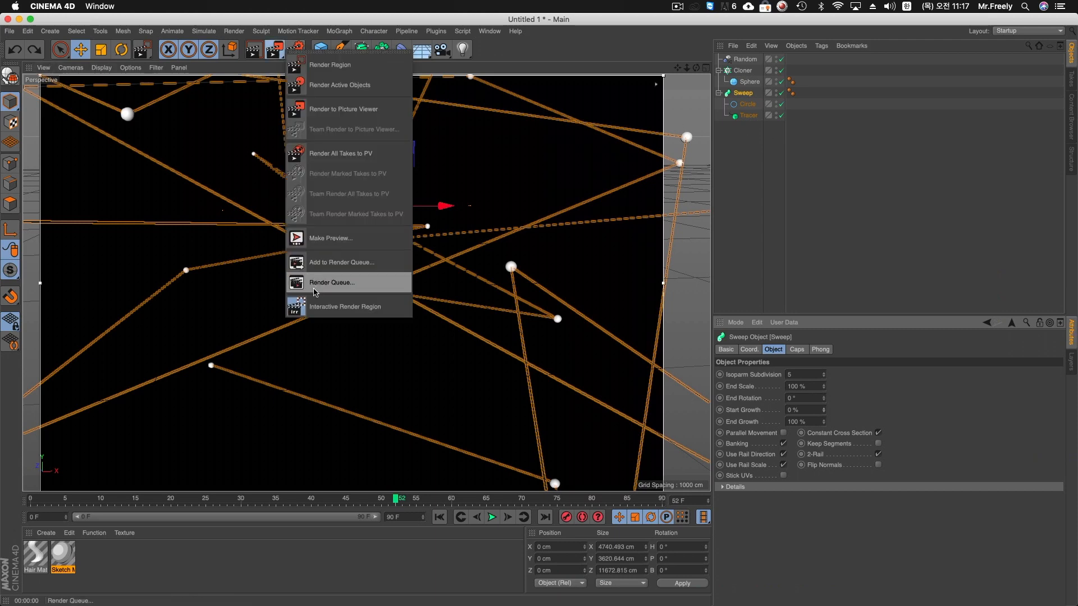
left_click(337, 306)
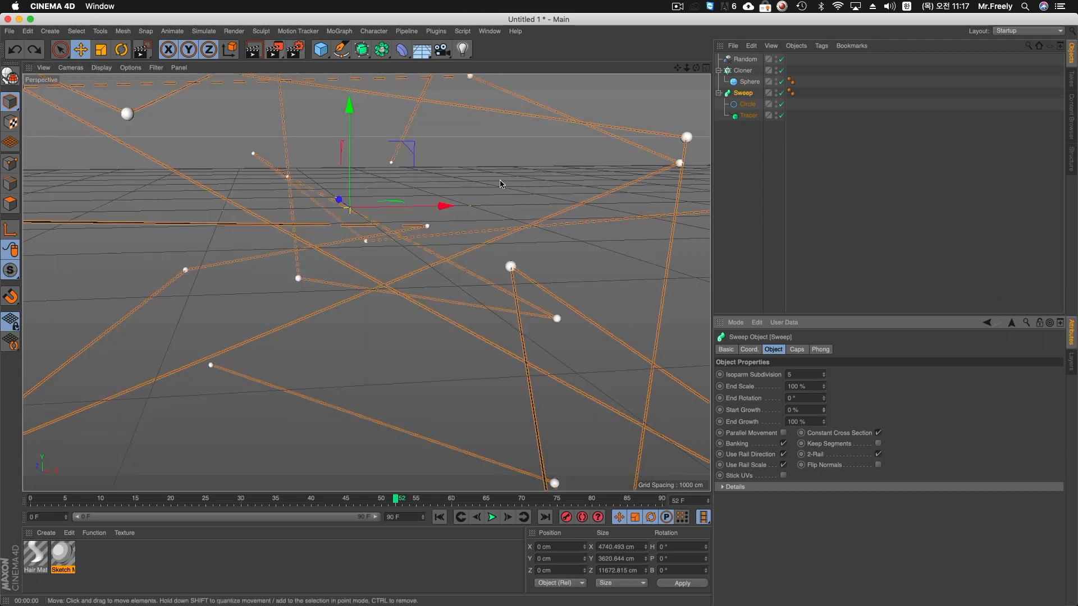
left_click(748, 115)
left_click(742, 93)
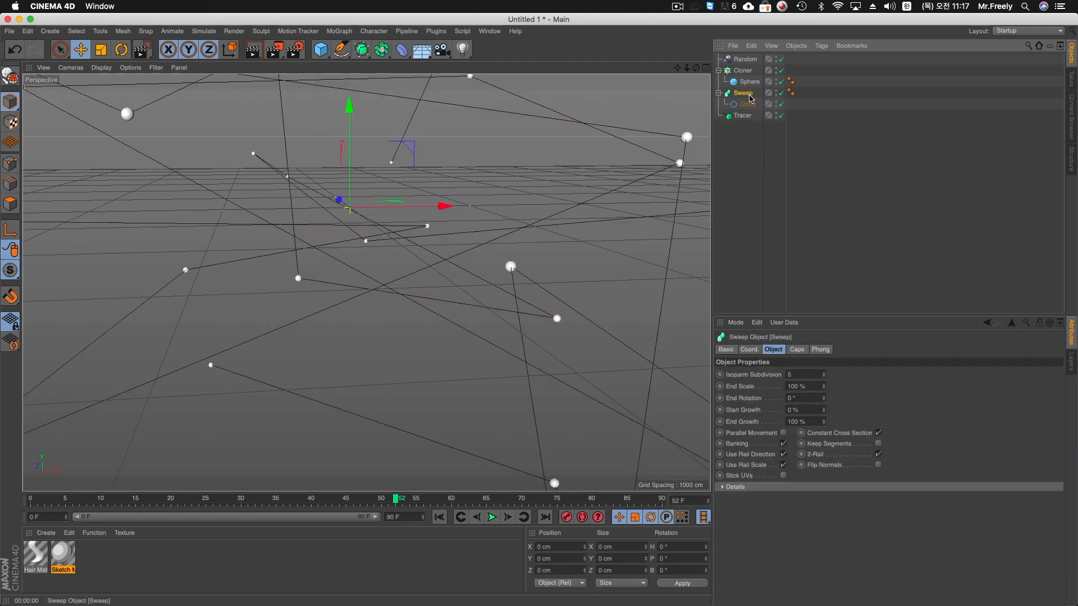
key("Delete")
- Delete all remaining objects from the scene
left_click(742, 93)
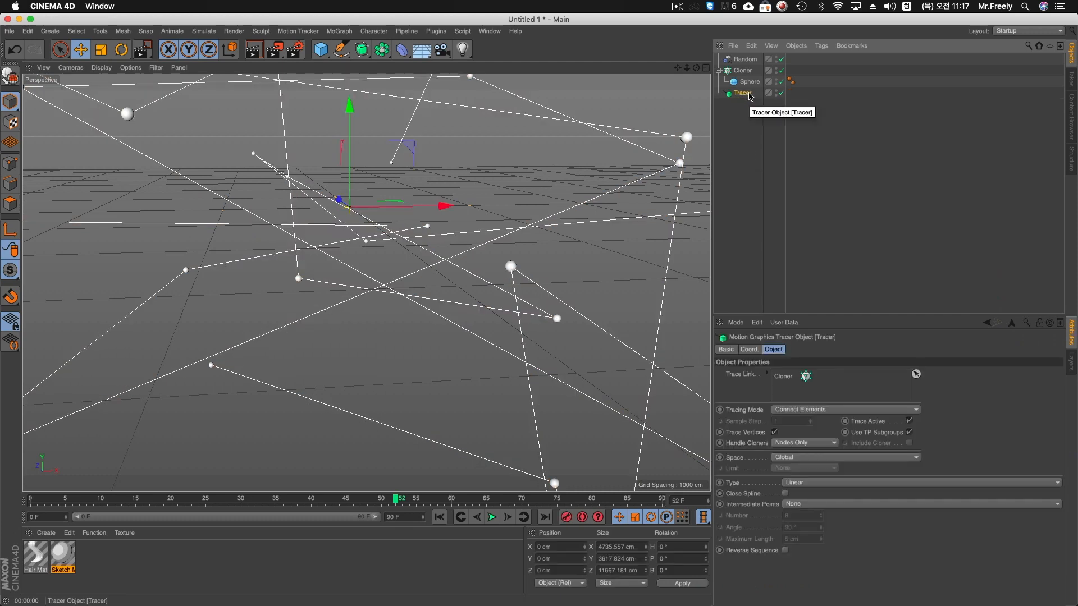
key("ctrl+a")
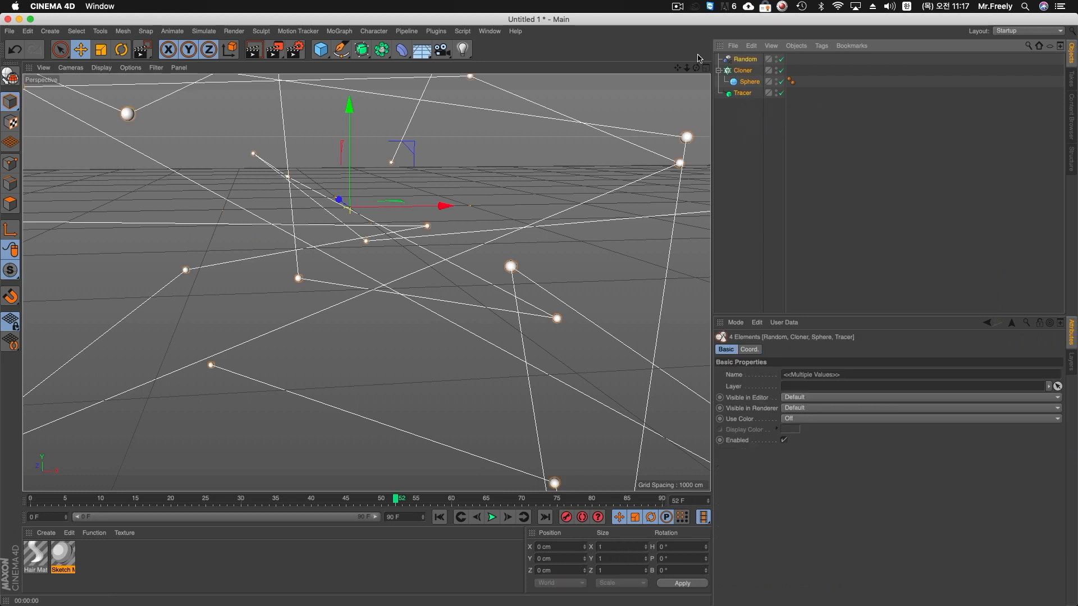
key("Delete")
- Add a Sphere primitive to the empty scene
left_click_drag(365, 159, 358, 153, "alt")
left_click_drag(208, 334, 374, 276, "alt")
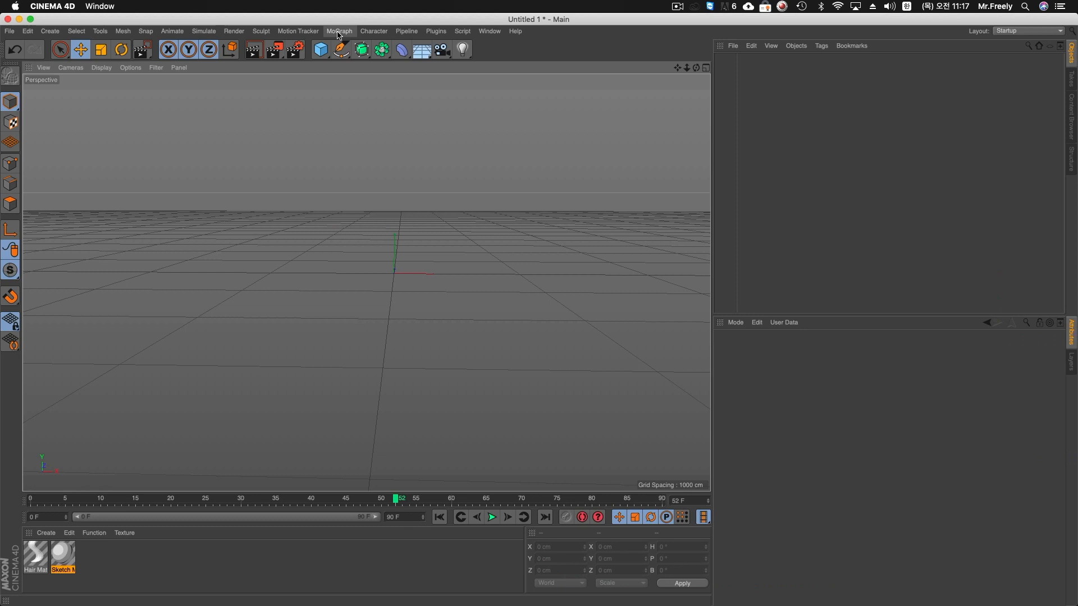
left_click(323, 56)
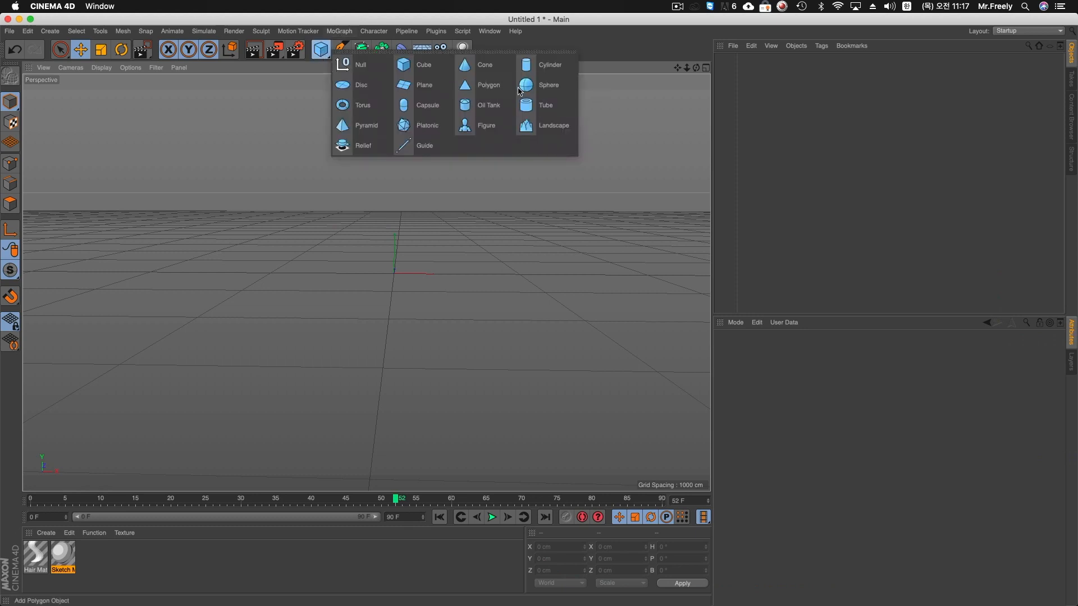
left_click(536, 85)
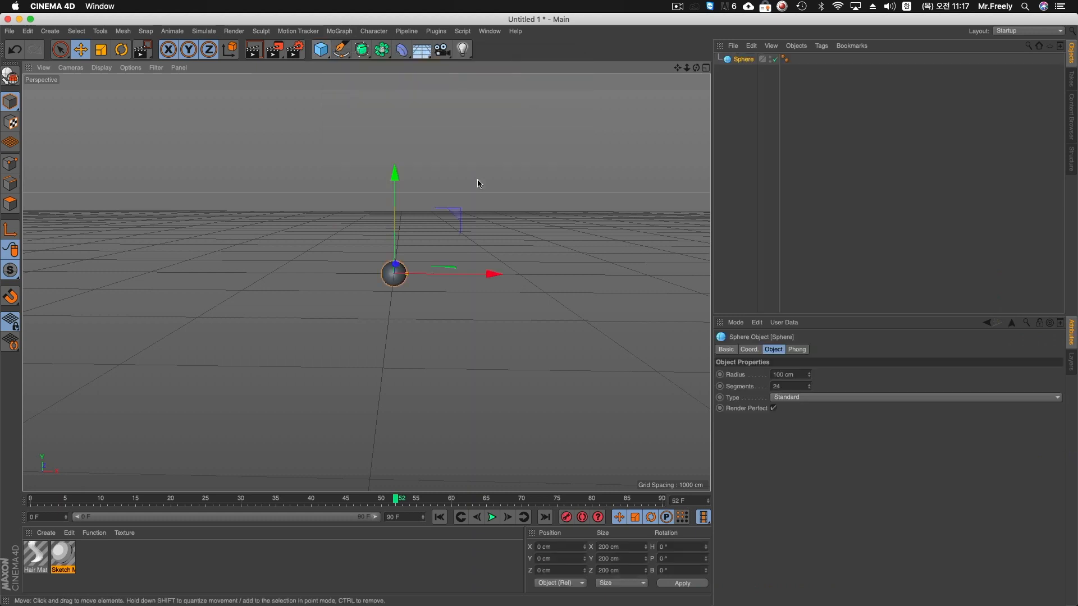
scroll(614, 284, "up", 10)
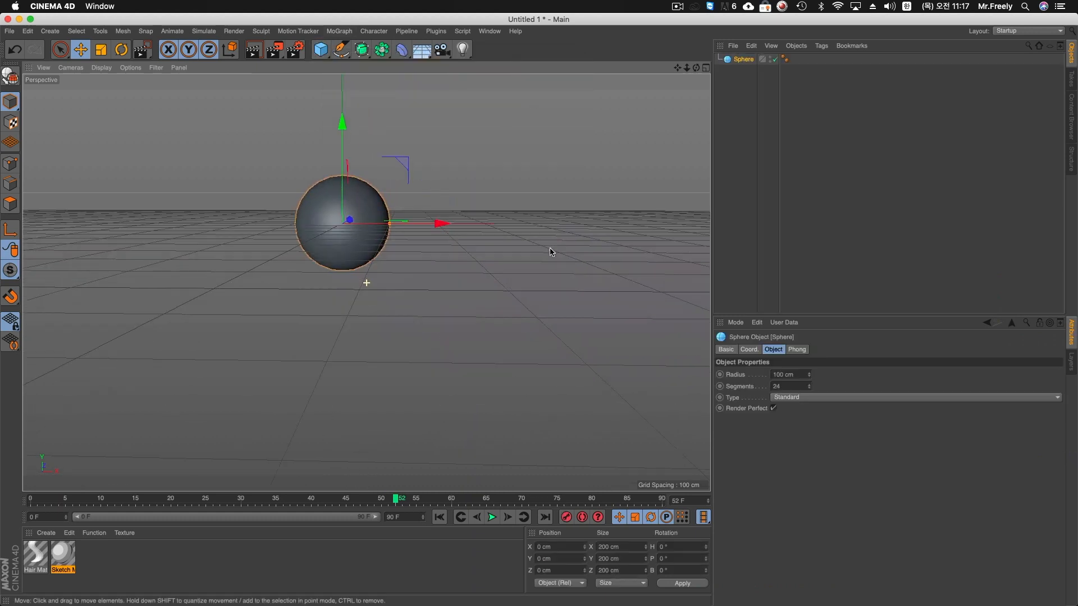
scroll(428, 225, "up", 3)
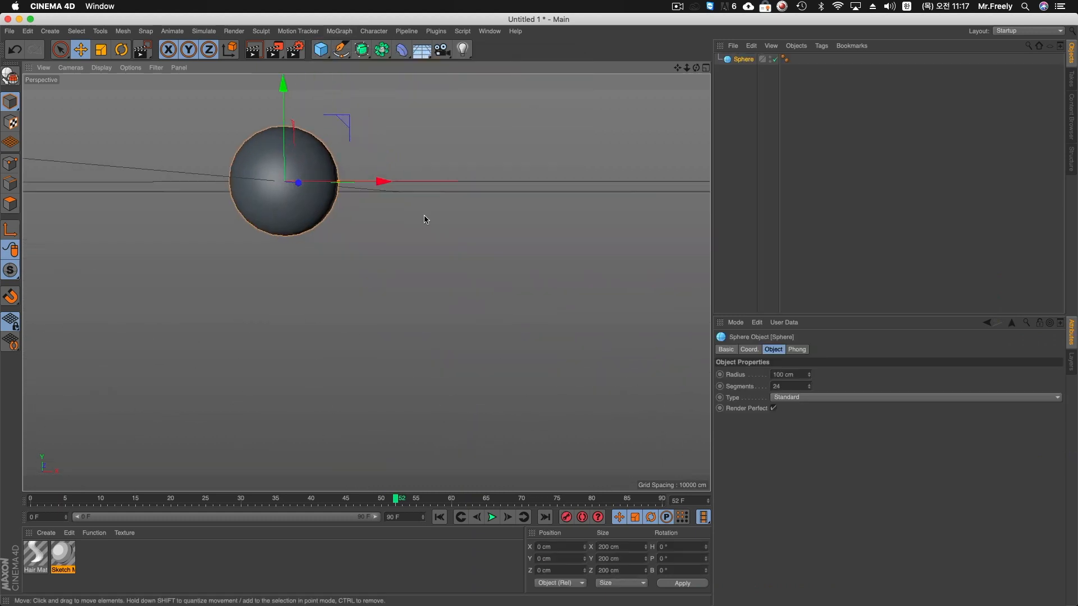
- Add a Cube and move it about 372 cm along X so it sits beside the sphere
left_click(331, 58)
left_click(418, 65)
left_click_drag(361, 171, 530, 175)
left_click_drag(358, 144, 361, 178, "alt")
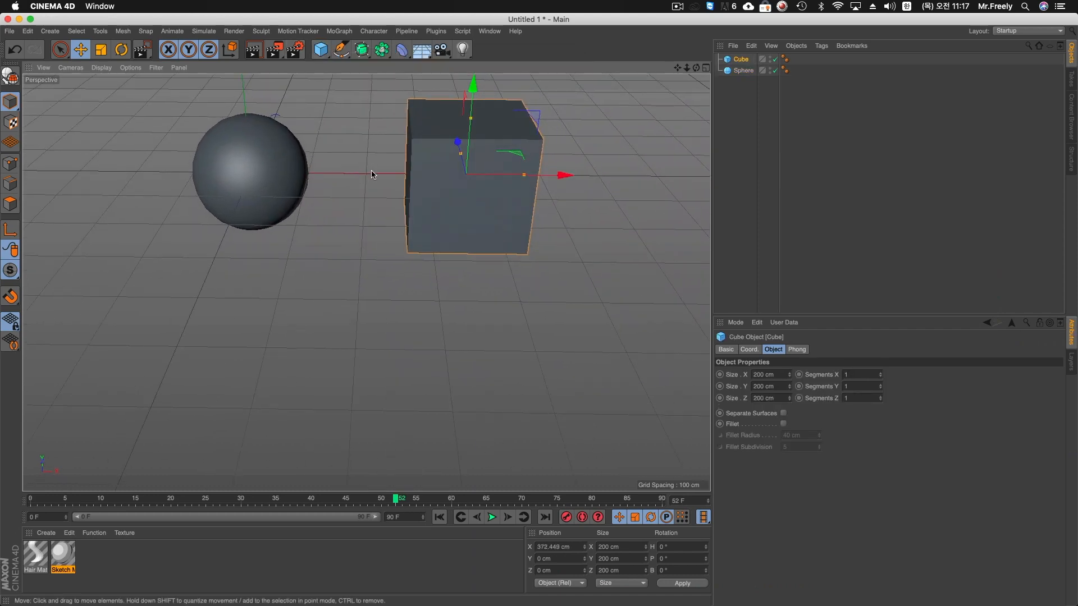
- Display the viewport shading with wireframe lines and select both the Cube and the Sphere
right_click_drag(367, 167, 393, 170, "alt")
scroll(393, 171, "down", 2)
left_click(101, 67)
left_click(129, 113)
left_click_drag(380, 207, 449, 178, "alt")
left_click(741, 72, "shift")
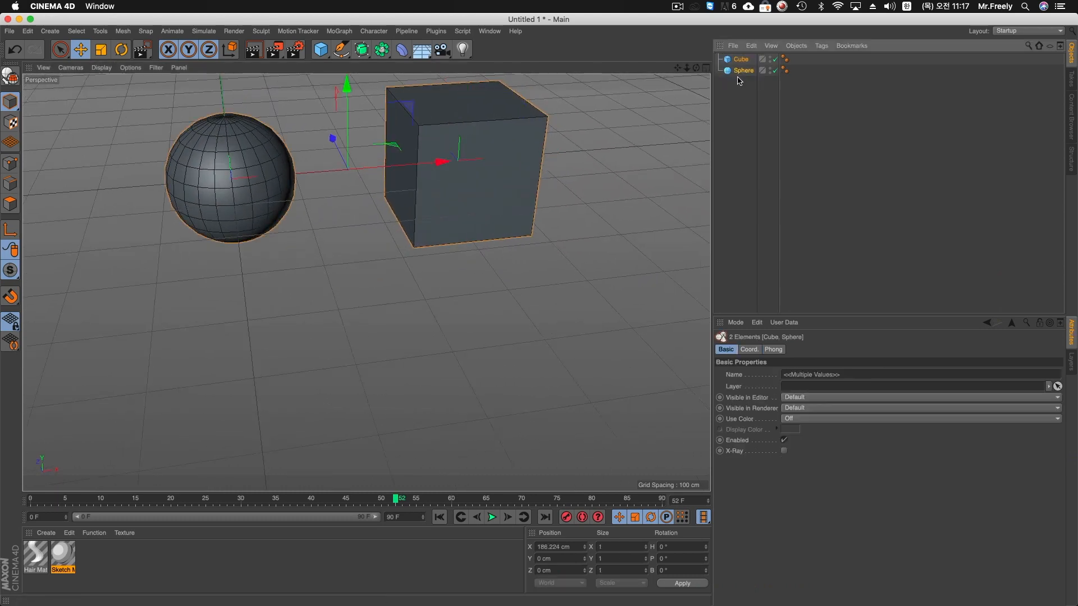
- Group the Cube and Sphere under a null object and rename the null A
key("alt+g")
double_click(739, 60)
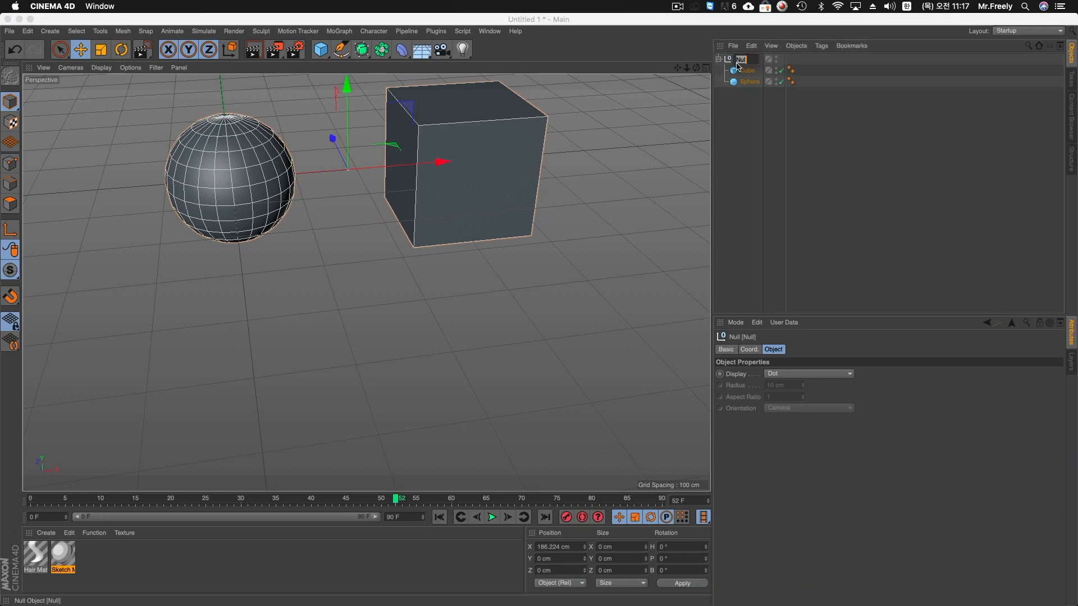
left_click(752, 109)
double_click(739, 59)
type("A")
left_click(643, 123)
left_click_drag(642, 122, 515, 191, "alt")
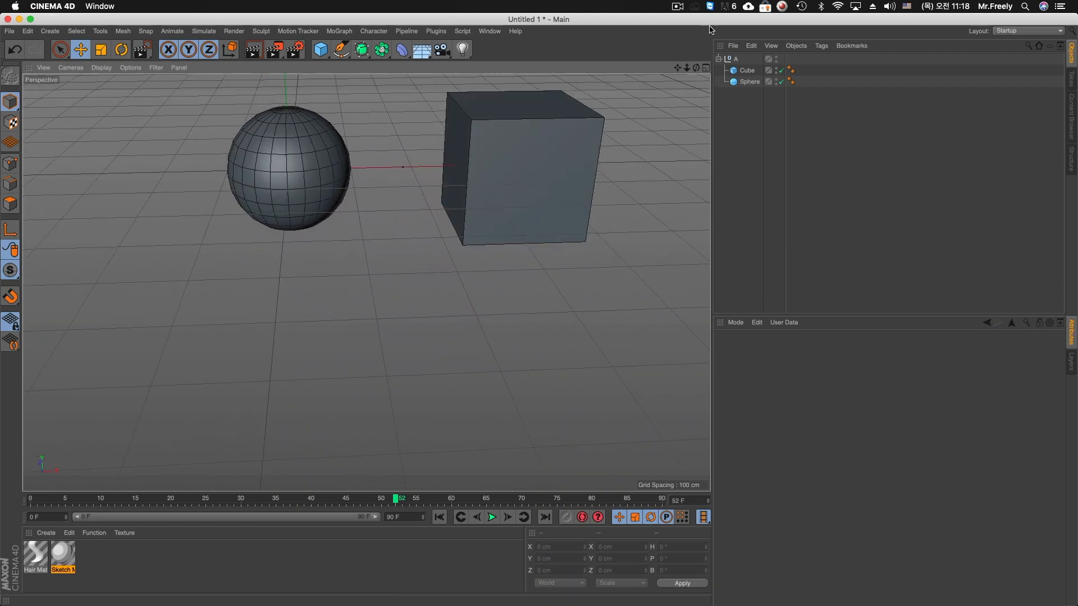
- Create a MoGraph Tracer that traces both the Cube and the Sphere, and place it inside the A group
left_click(742, 71)
left_click(749, 81)
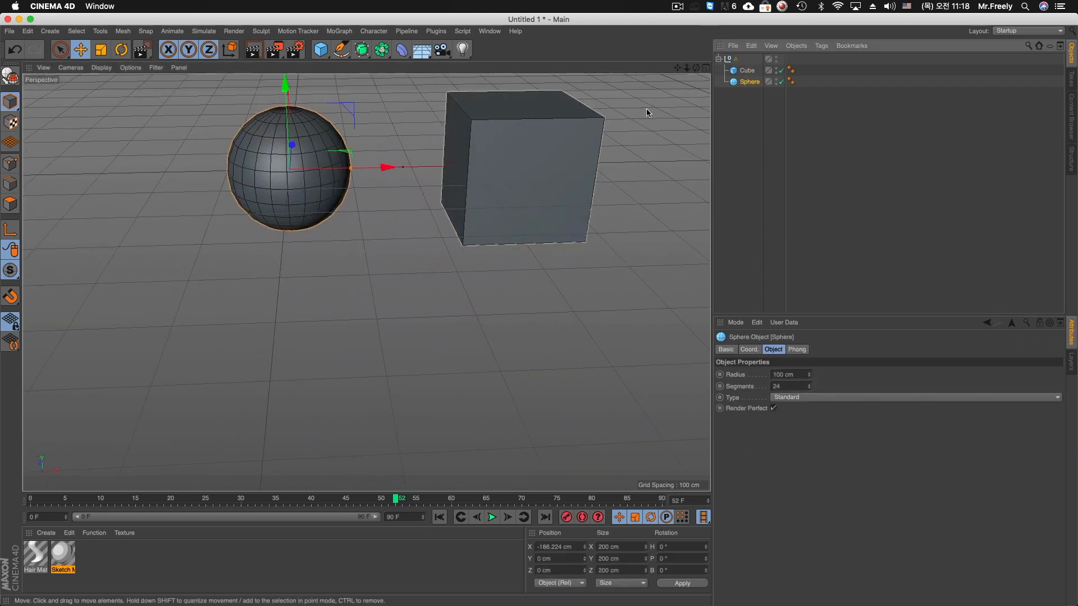
left_click(748, 72, "ctrl")
left_click_drag(366, 282, 387, 202, "alt")
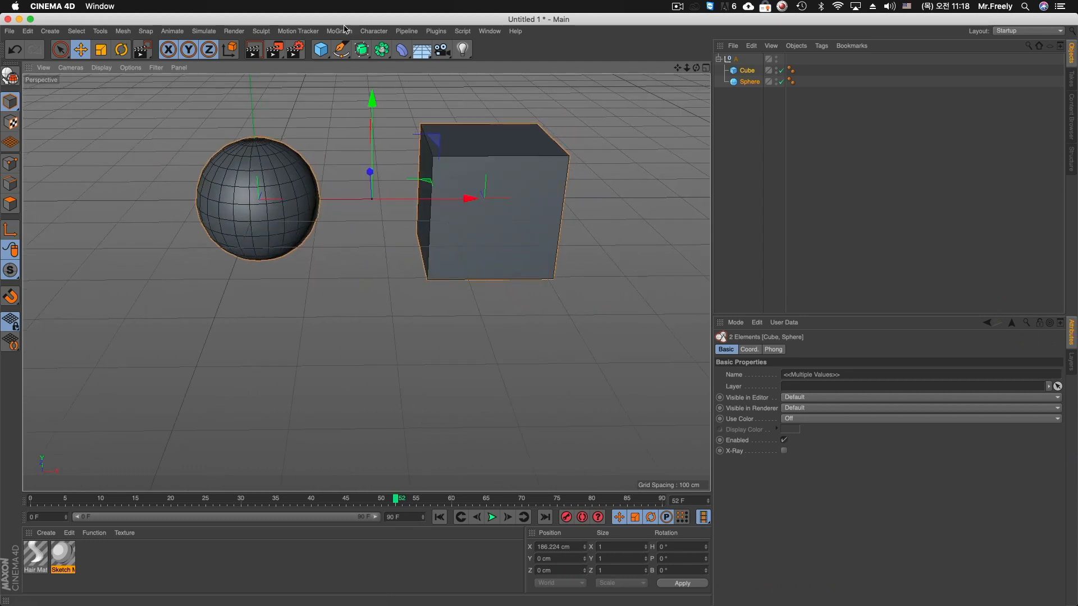
left_click(339, 31)
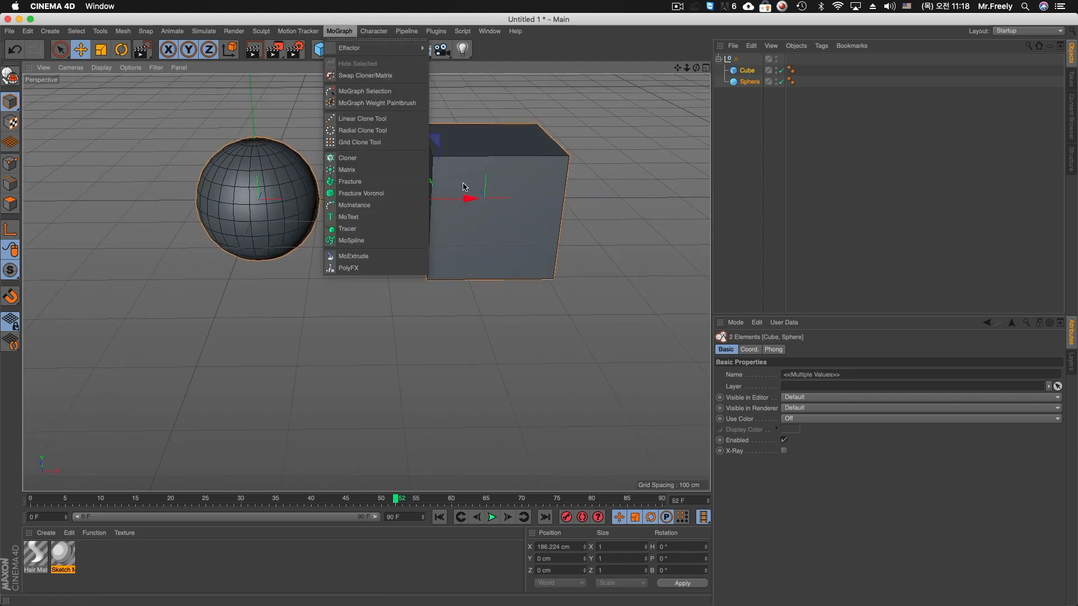
left_click(354, 229)
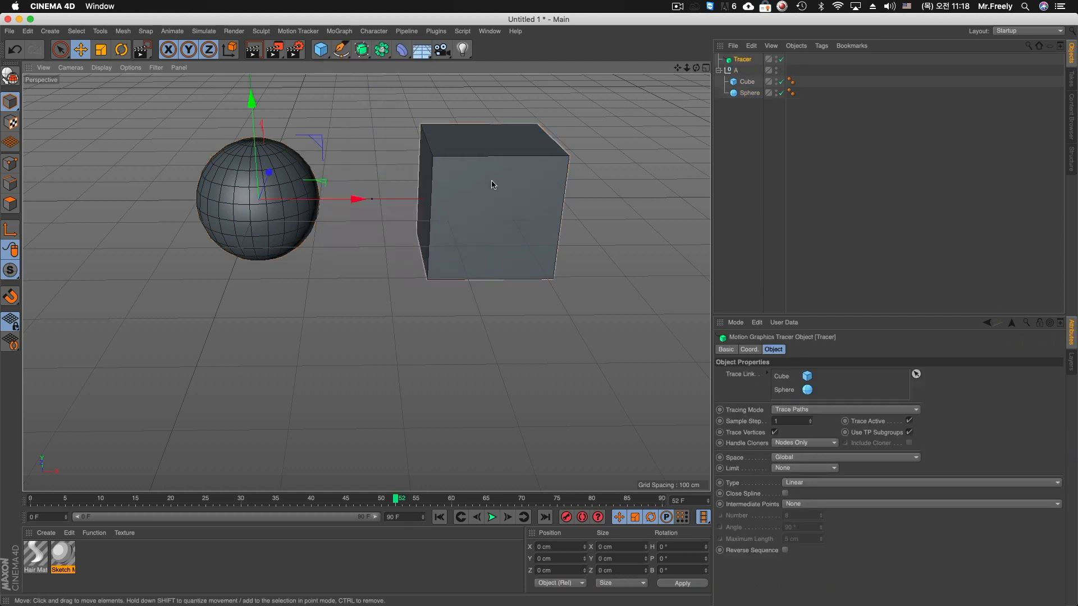
left_click_drag(741, 60, 734, 75)
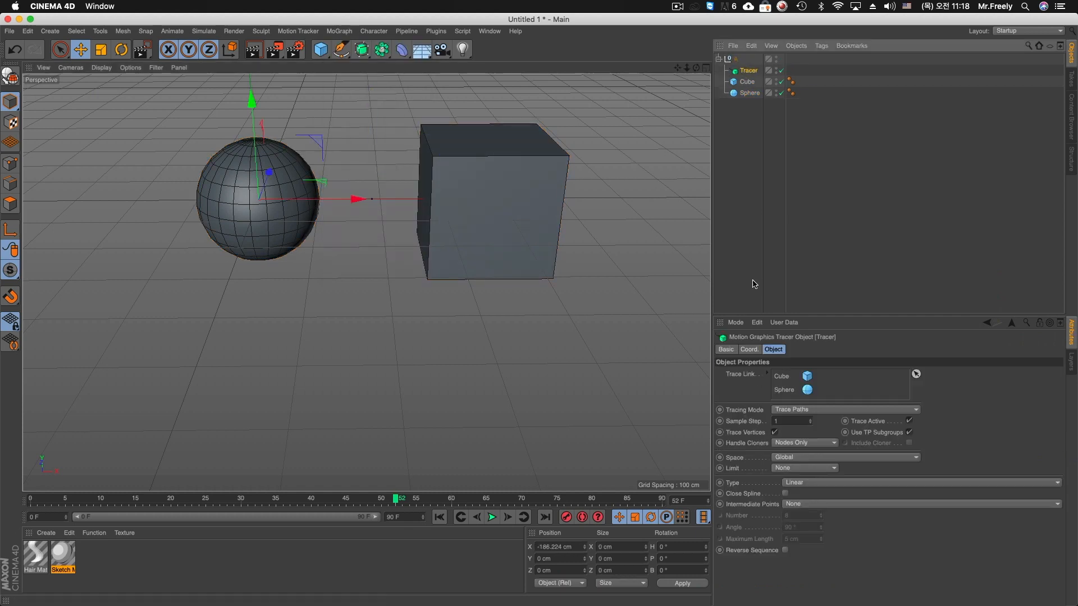
- Set the Tracer's tracing mode to Connect All Objects and turn off Trace Vertices
left_click(803, 410)
left_click(803, 447)
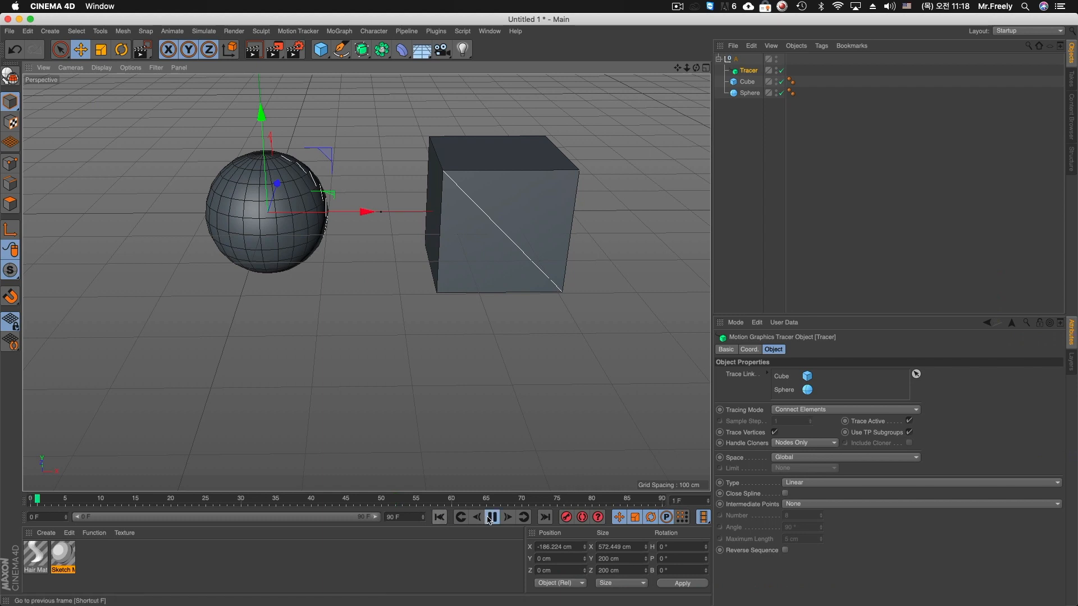
left_click(839, 410)
left_click(821, 434)
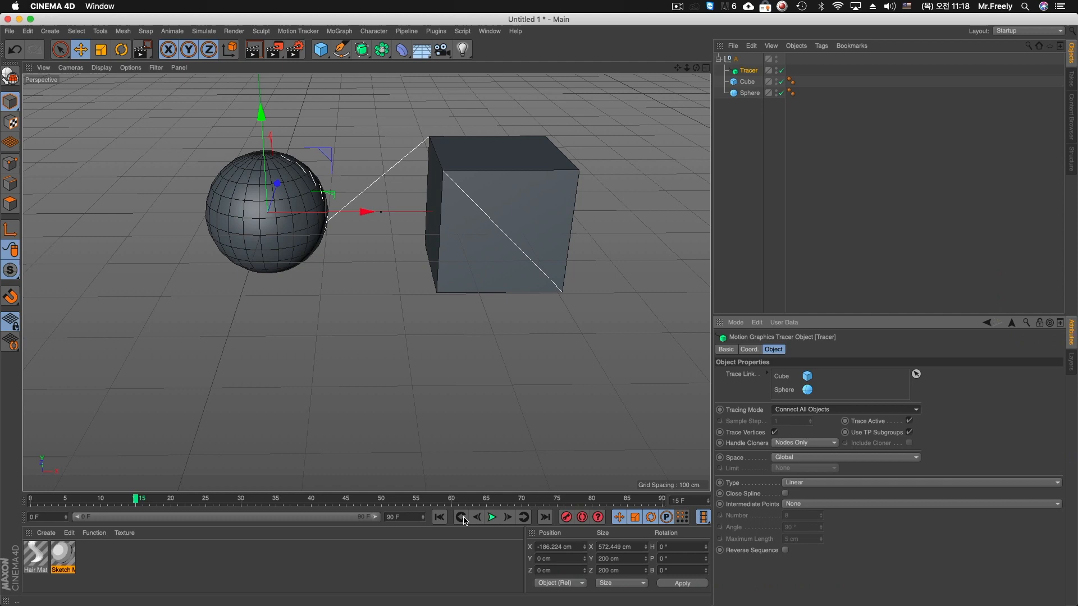
left_click(750, 431)
left_click(776, 432)
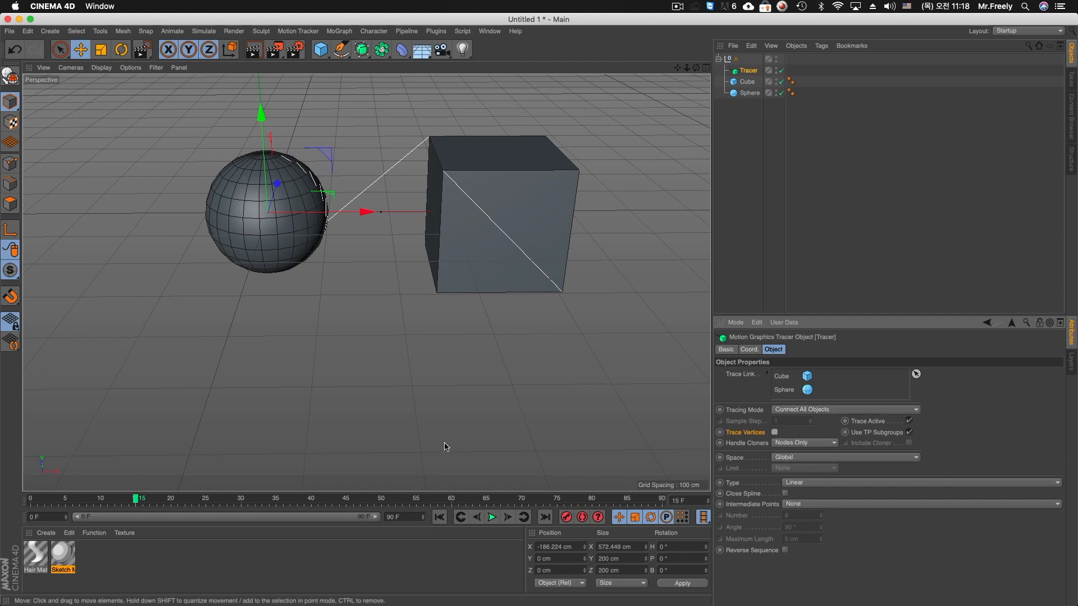
- Try the Connect Elements tracing mode on the Tracer and return it to Connect All Objects
left_click_drag(348, 292, 505, 247, "alt")
left_click(839, 409)
left_click(821, 444)
mouse_move(703, 403)
left_mouse_down("alt")
mouse_move(477, 380)
mouse_move(474, 337)
mouse_move(621, 262)
left_mouse_up("alt")
left_click(842, 409)
left_click(814, 419)
mouse_move(360, 263)
left_mouse_down("alt")
mouse_move(432, 253)
mouse_move(378, 263)
mouse_move(366, 282)
mouse_move(359, 269)
left_mouse_up("alt")
- Select the Sphere and the Cube and turn on X-Ray for both
left_click(101, 67)
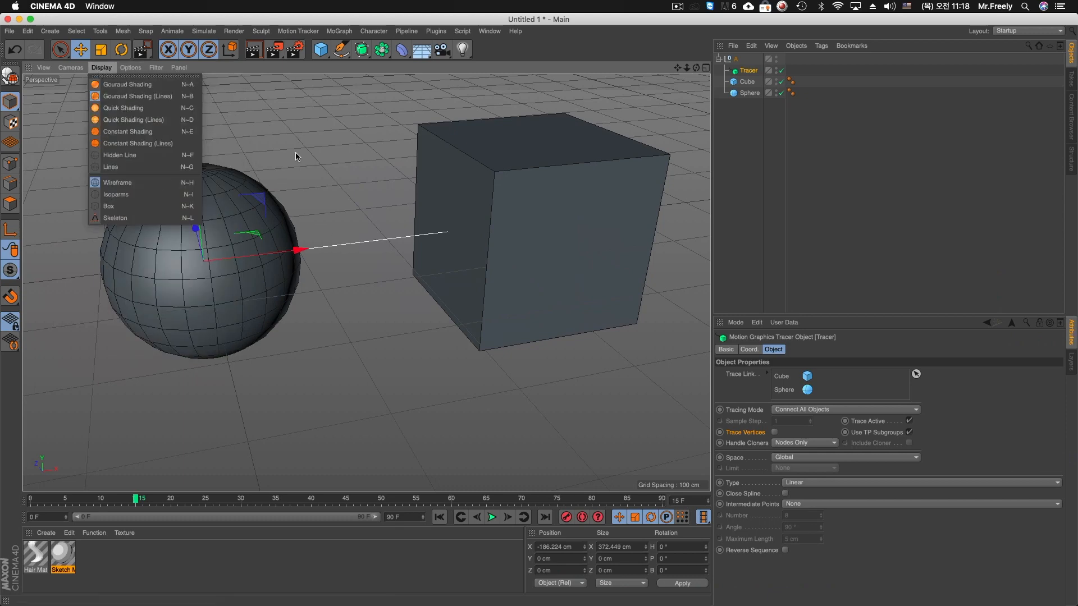
left_click(303, 202)
left_click(202, 234)
left_click(455, 254, "shift")
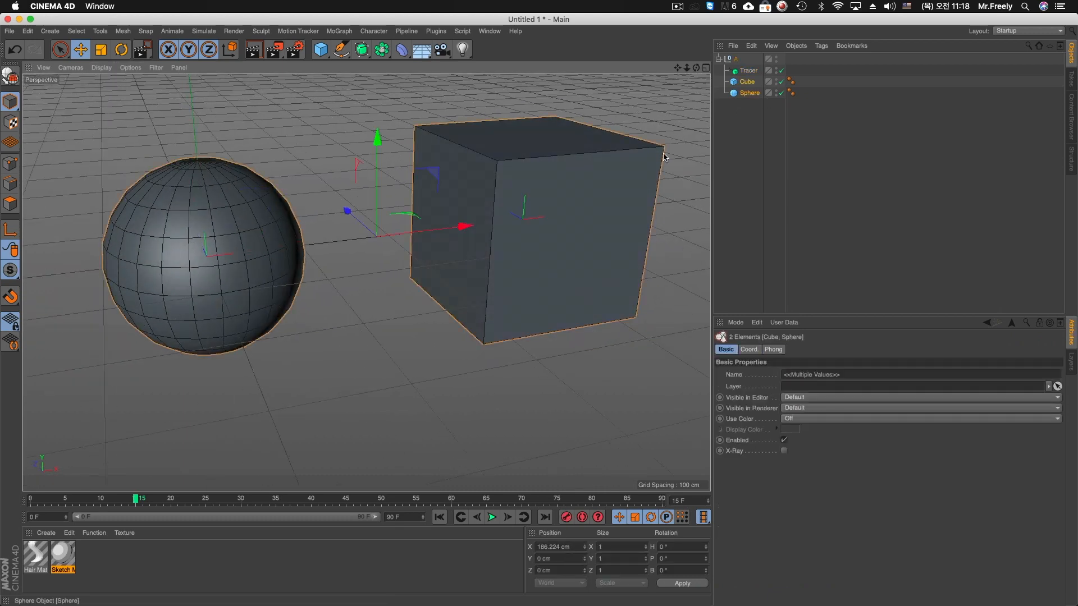
left_click_drag(455, 253, 613, 120, "alt")
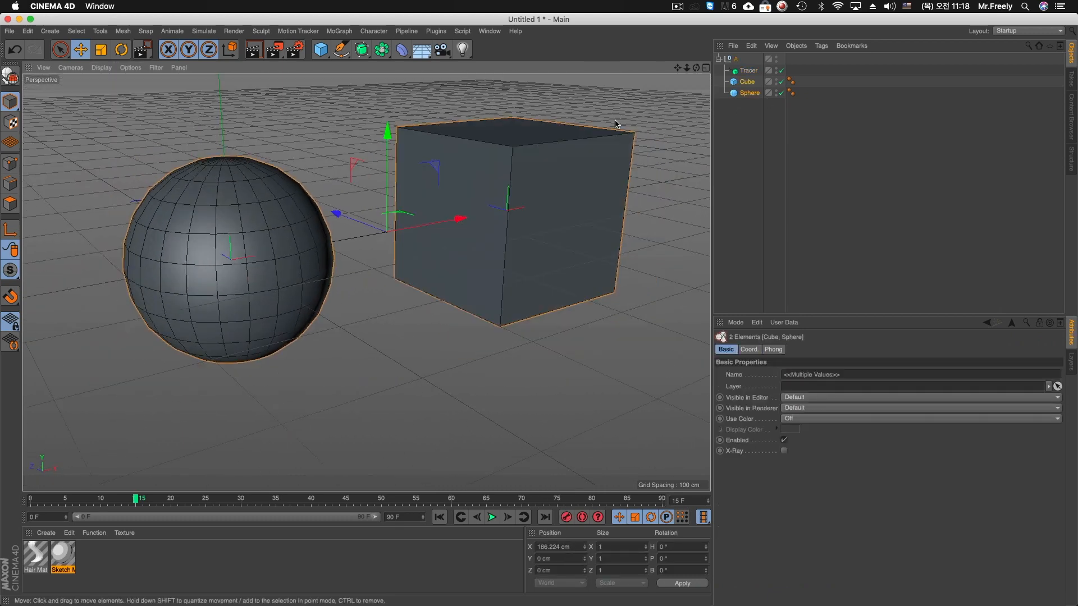
left_click(783, 450)
left_click_drag(561, 337, 556, 278, "alt")
left_click(522, 356)
- Enable Sketch and Toon in the render settings, and try assigning the Sketch Mat to the Tracer, undoing that assignment
left_click(748, 70)
left_click_drag(699, 95, 285, 258, "alt")
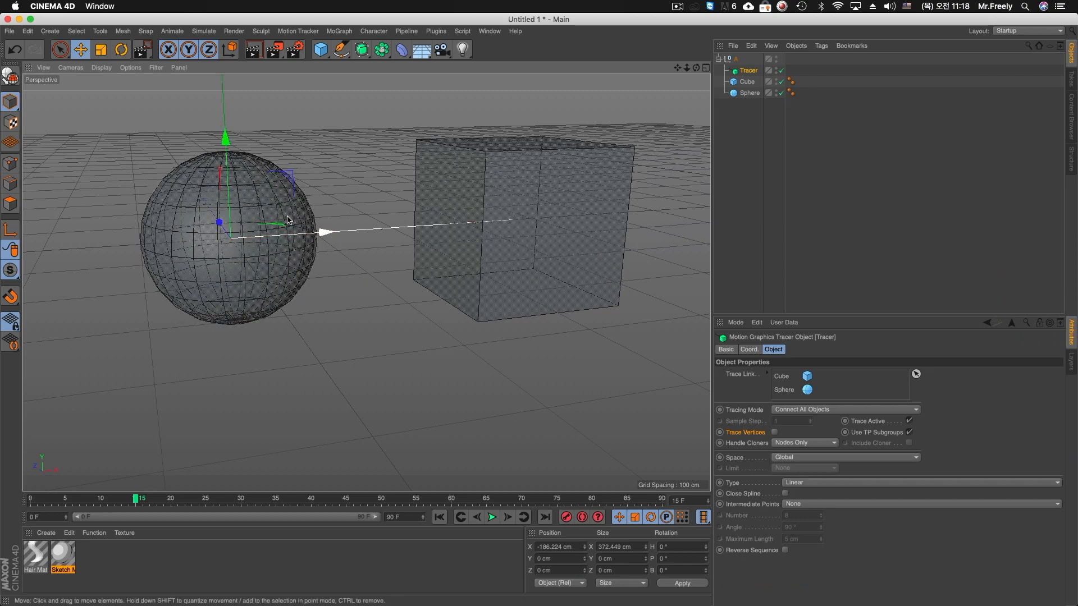
left_click_drag(375, 254, 371, 295, "alt")
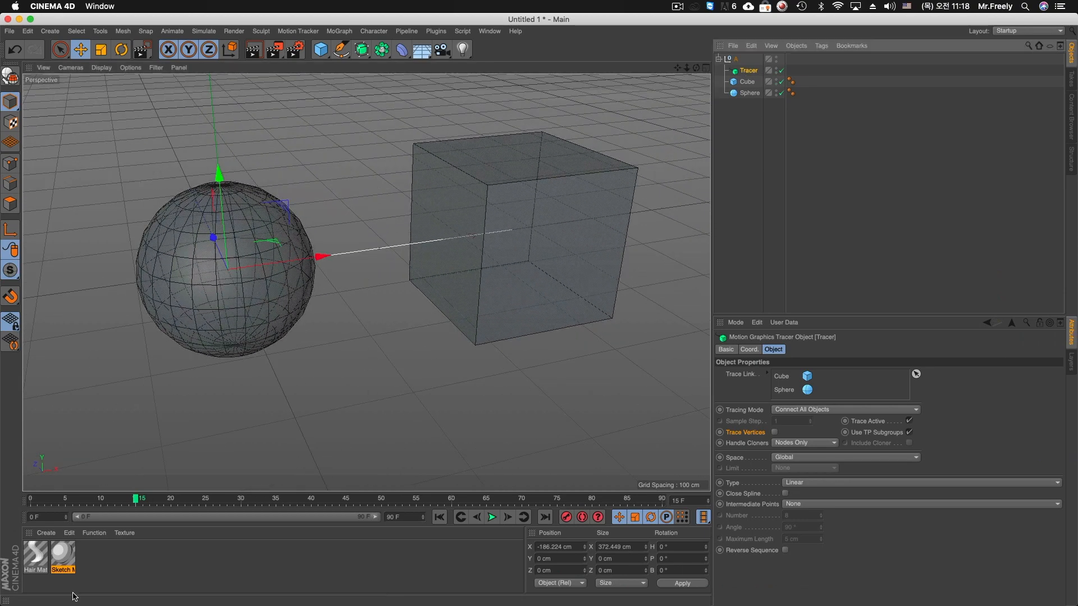
key("super+b")
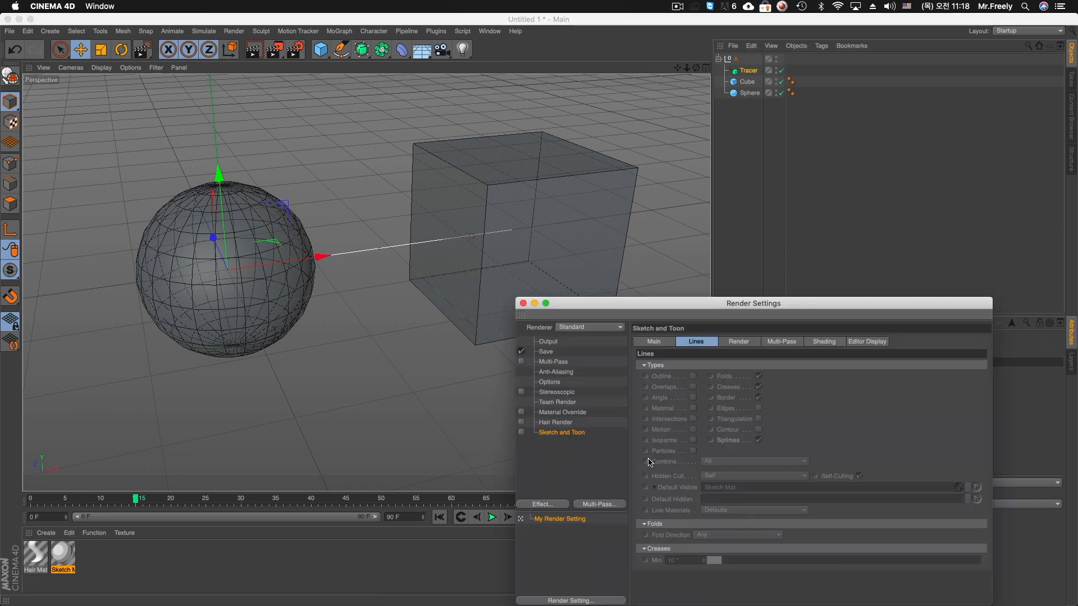
left_click(520, 431)
mouse_move(73, 551)
left_mouse_down()
mouse_move(789, 71)
mouse_move(752, 71)
left_mouse_up()
left_click(523, 303)
key("super+z")
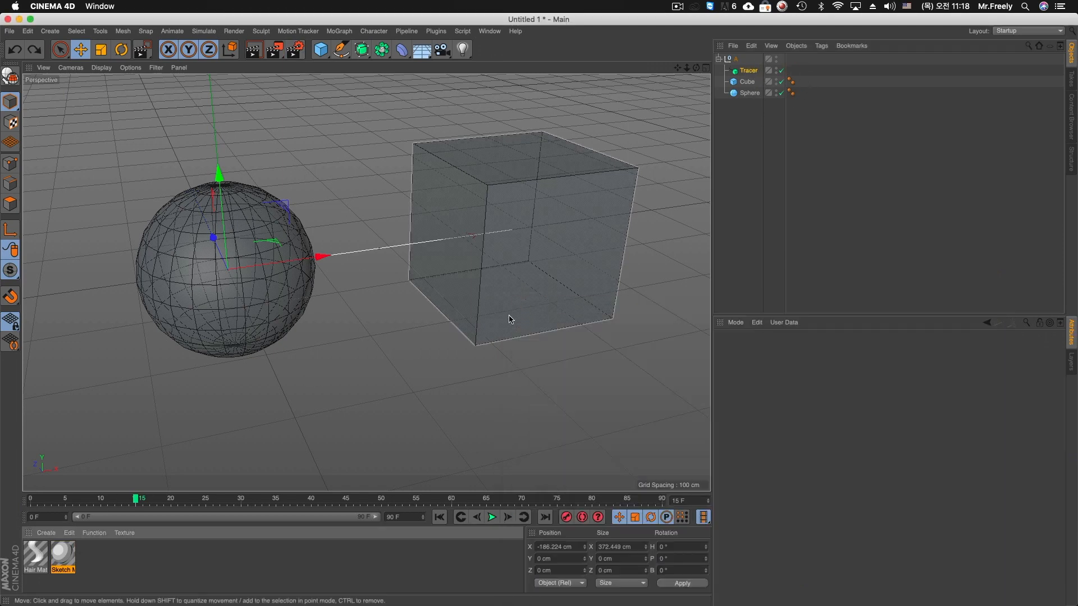
- Turn off the Draw animation of the Sketch Mat material and render the perspective view
double_click(63, 558)
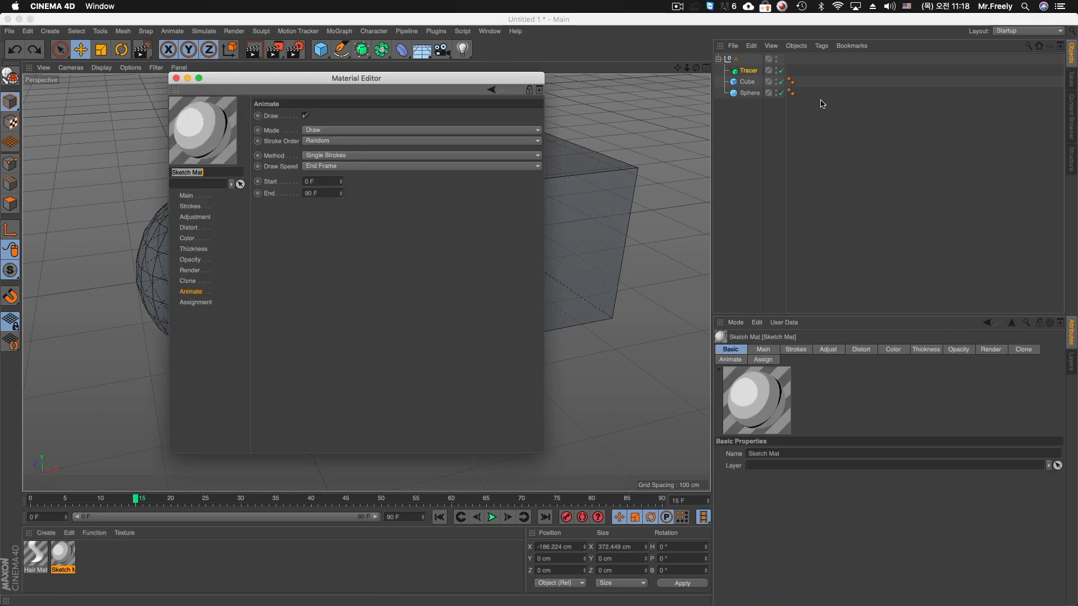
left_click_drag(423, 82, 643, 173)
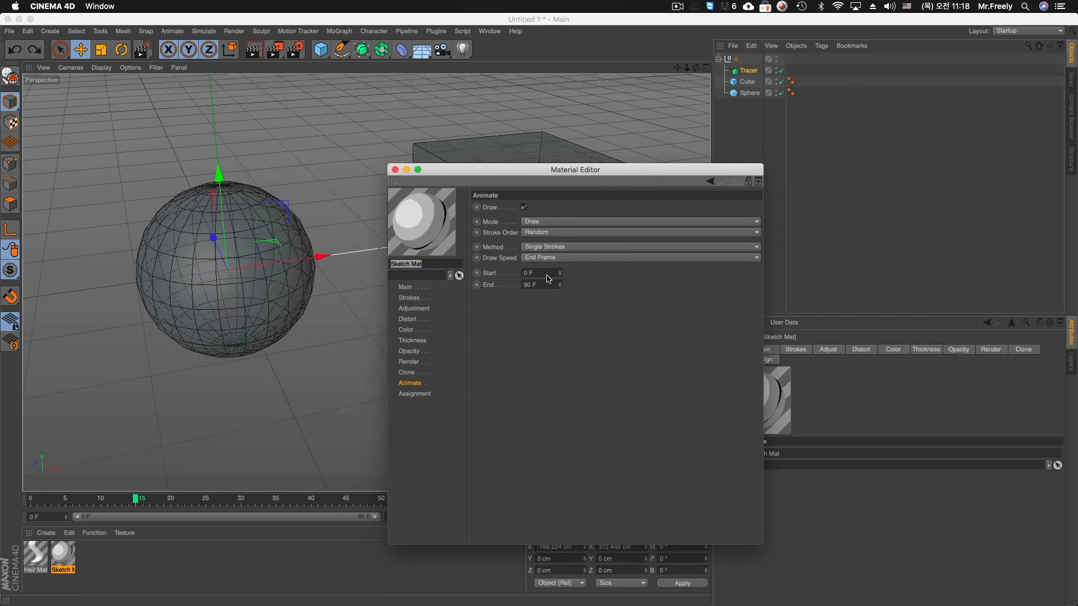
left_click(554, 261)
left_click(548, 259)
left_click(525, 208)
left_click(395, 169)
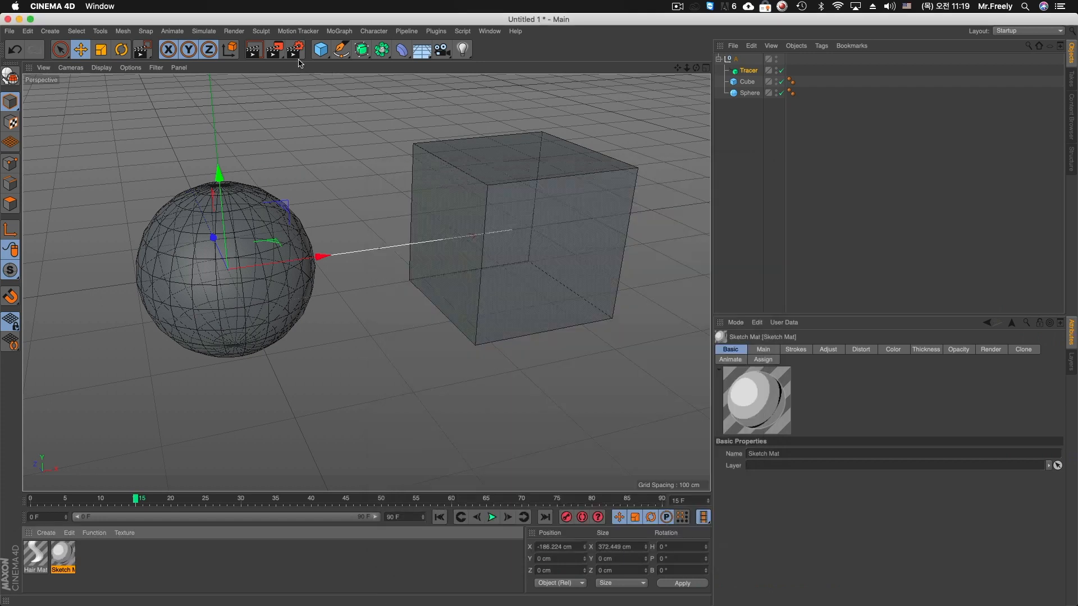
left_click(253, 50)
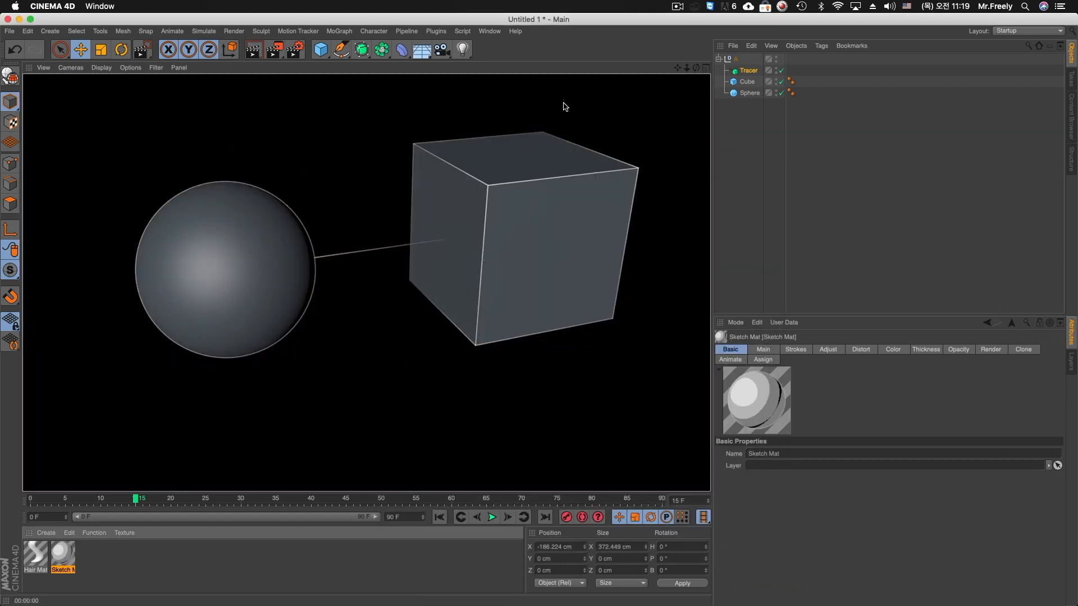
- Try adding the Cube and Sphere to the excluded objects in the Sketch and Toon render options
left_click(294, 50)
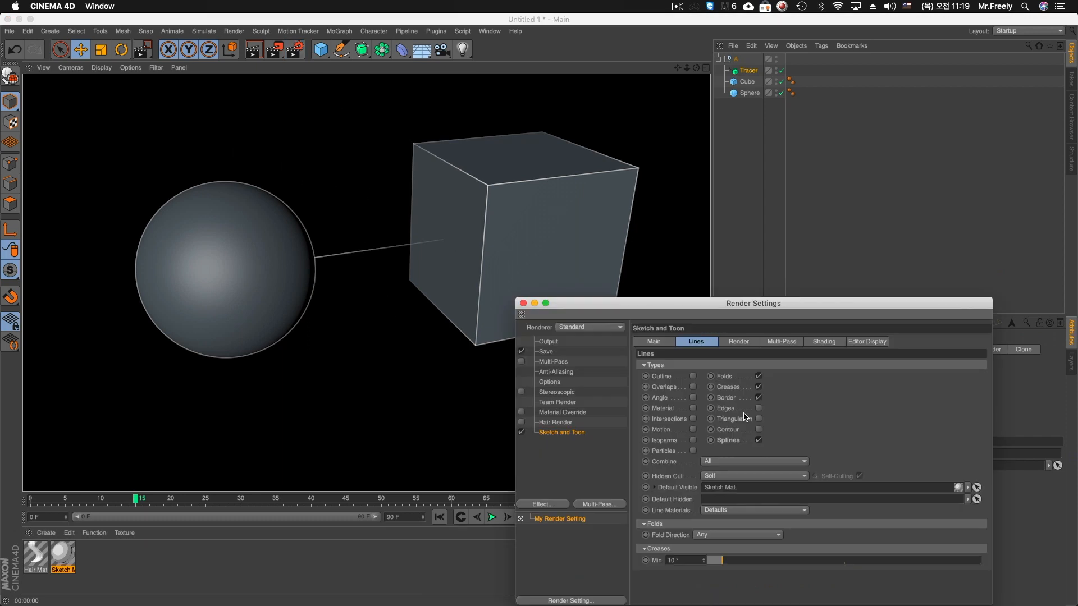
left_click(739, 342)
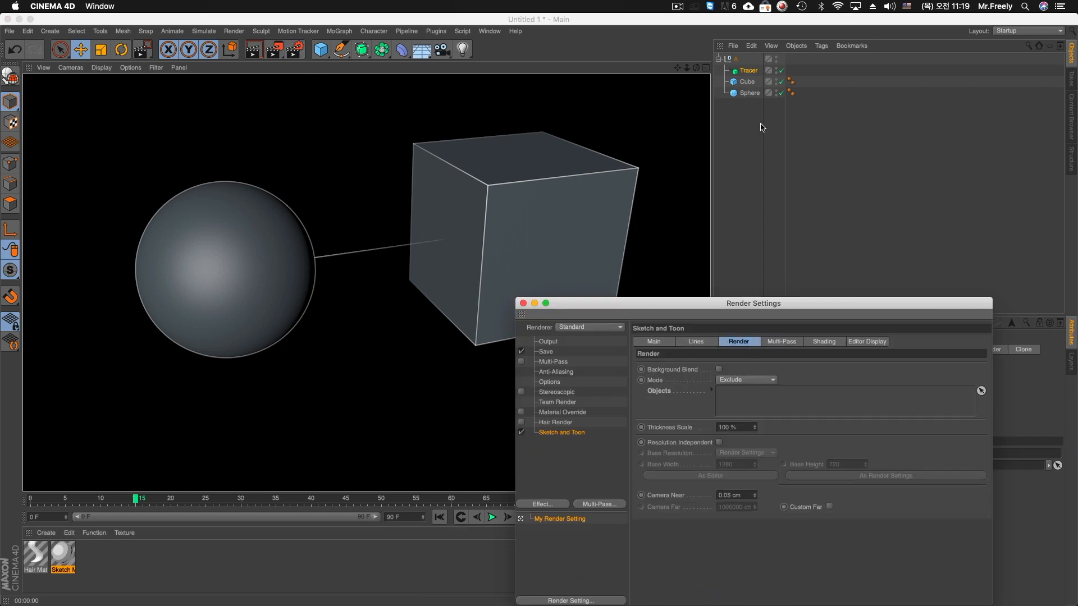
left_click_drag(748, 87, 739, 411)
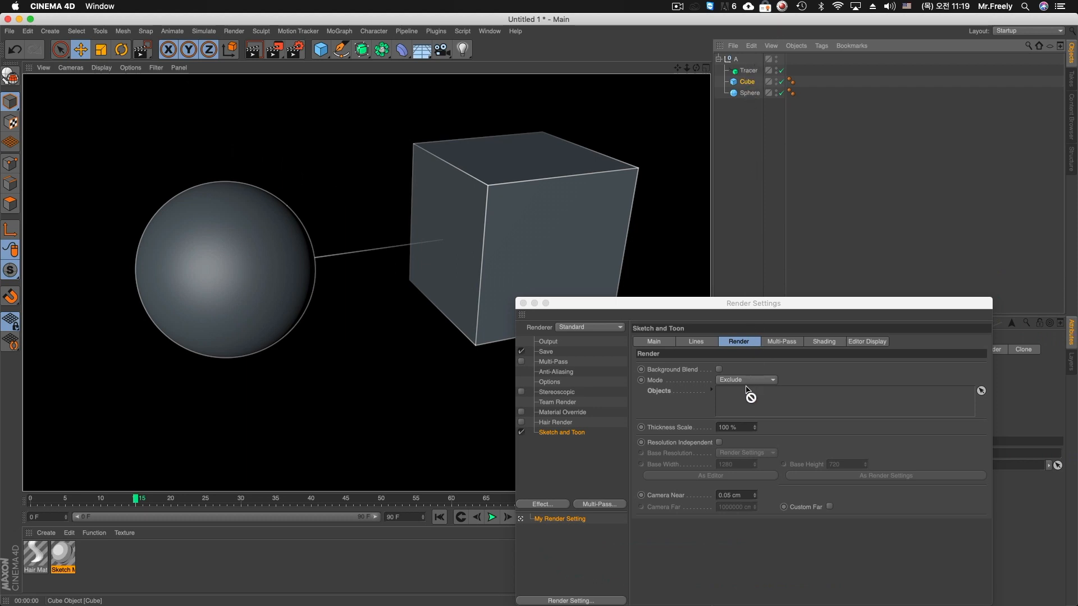
left_click_drag(745, 398, 746, 396)
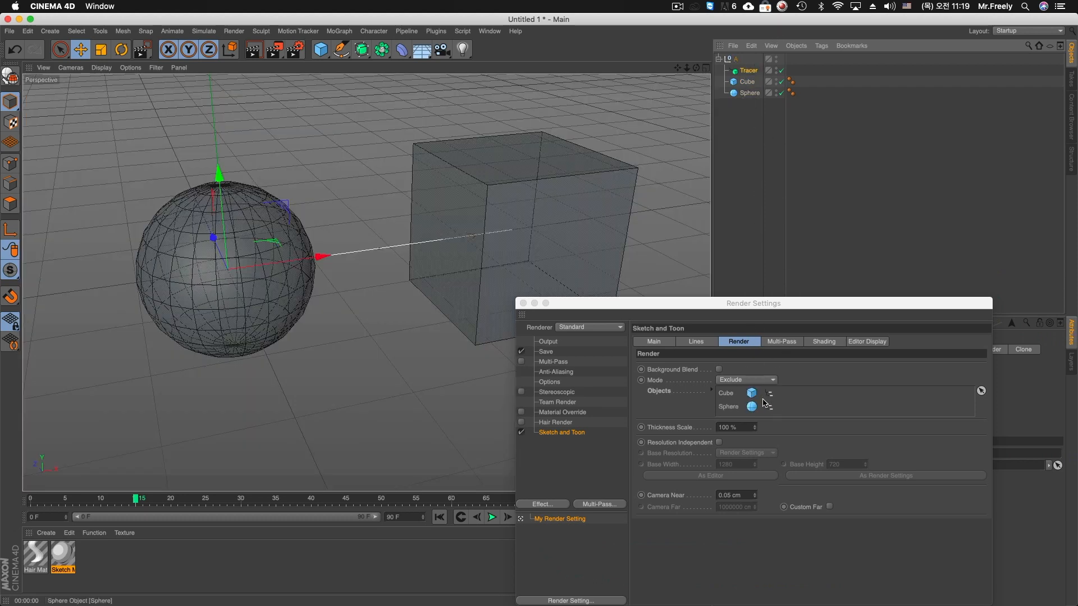
left_click(741, 405)
- Set the Sketch and Toon object mode to Include with the Tracer in its list, and render the view
left_click(746, 380)
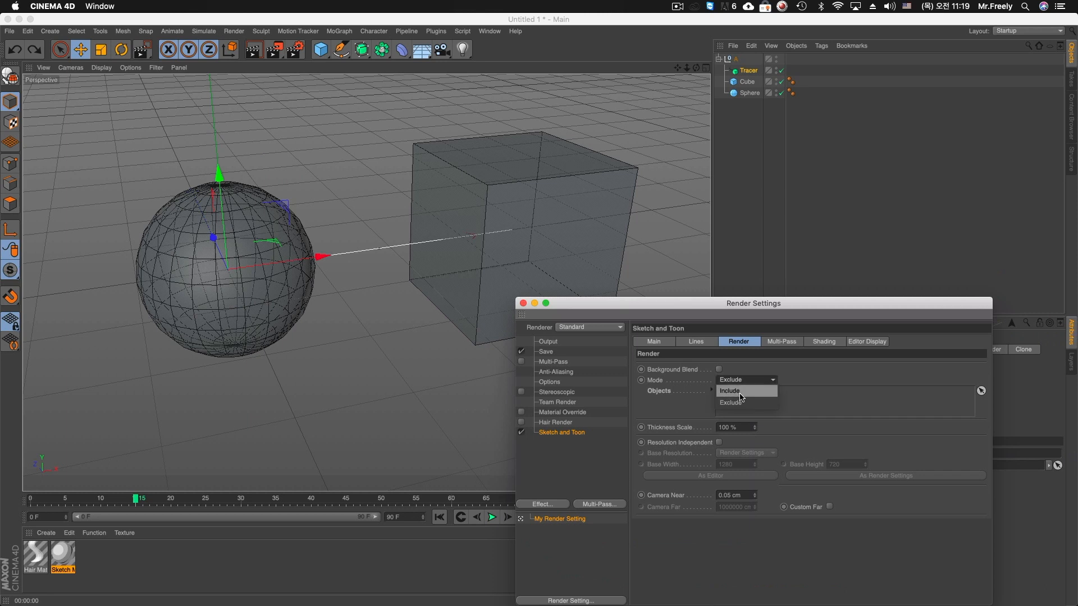
left_click(736, 391)
left_click_drag(744, 71, 774, 410)
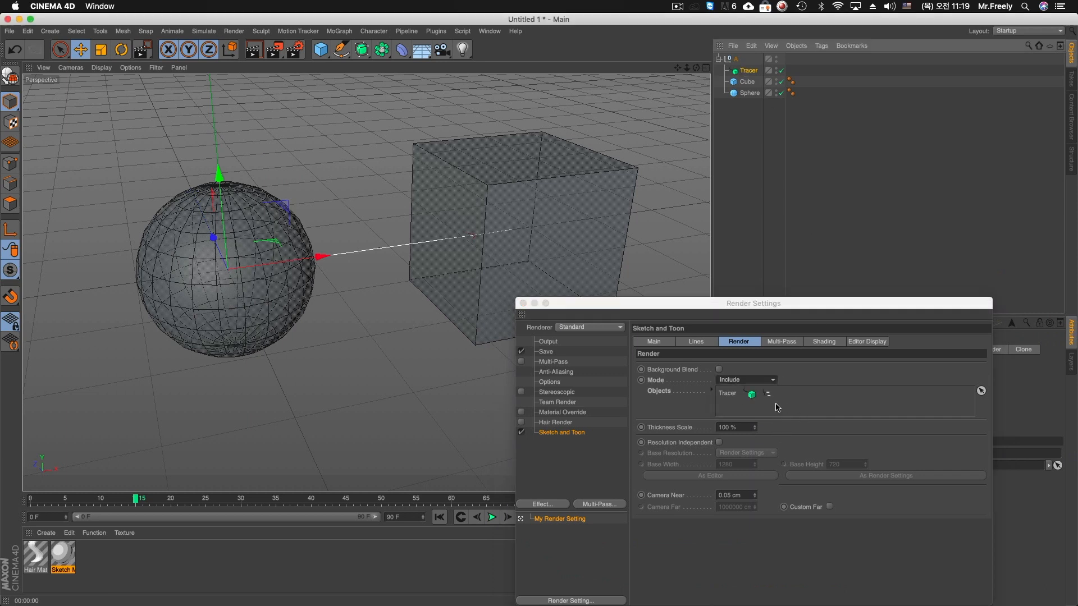
left_click(656, 370)
key("super+r")
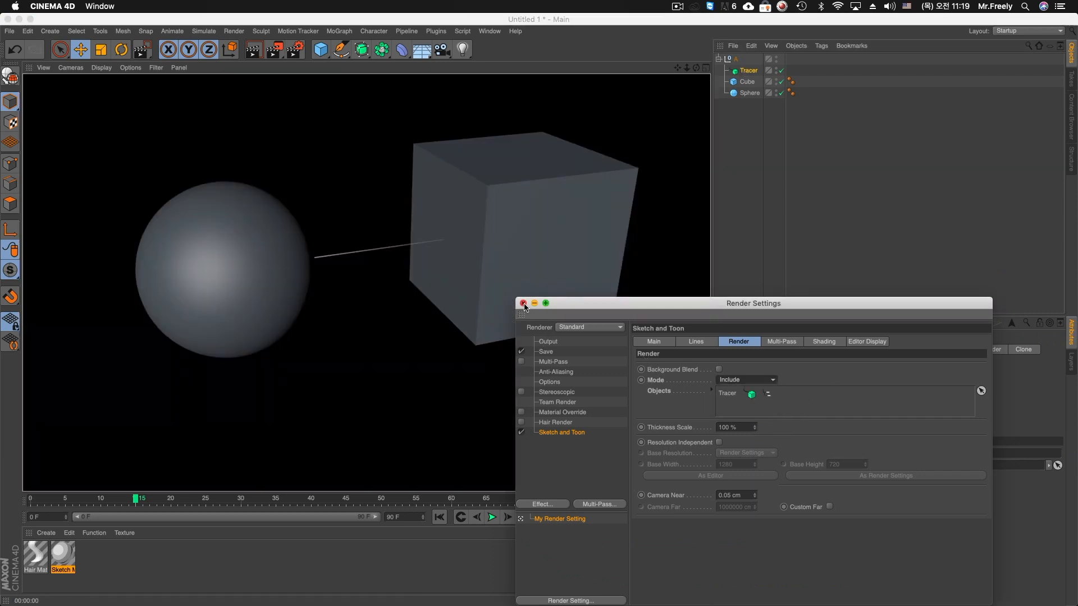
left_click(523, 303)
- Review the Sketch Mat's stroke, distort, color, thickness and opacity settings, trying the Distance modifier for thickness and opacity
double_click(68, 554)
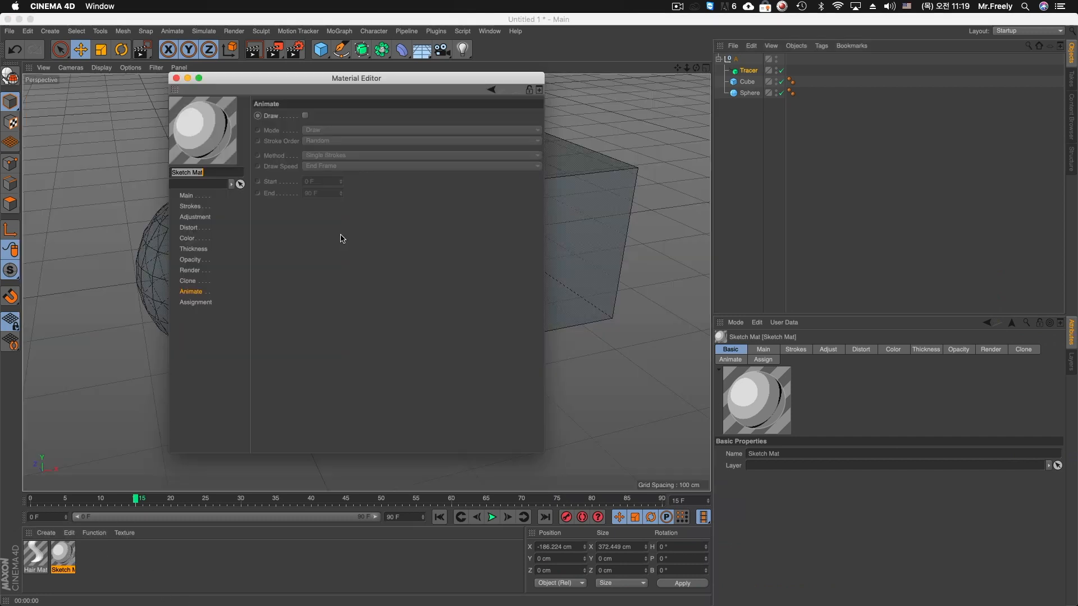
left_click(210, 207)
left_click(208, 228)
left_click(207, 238)
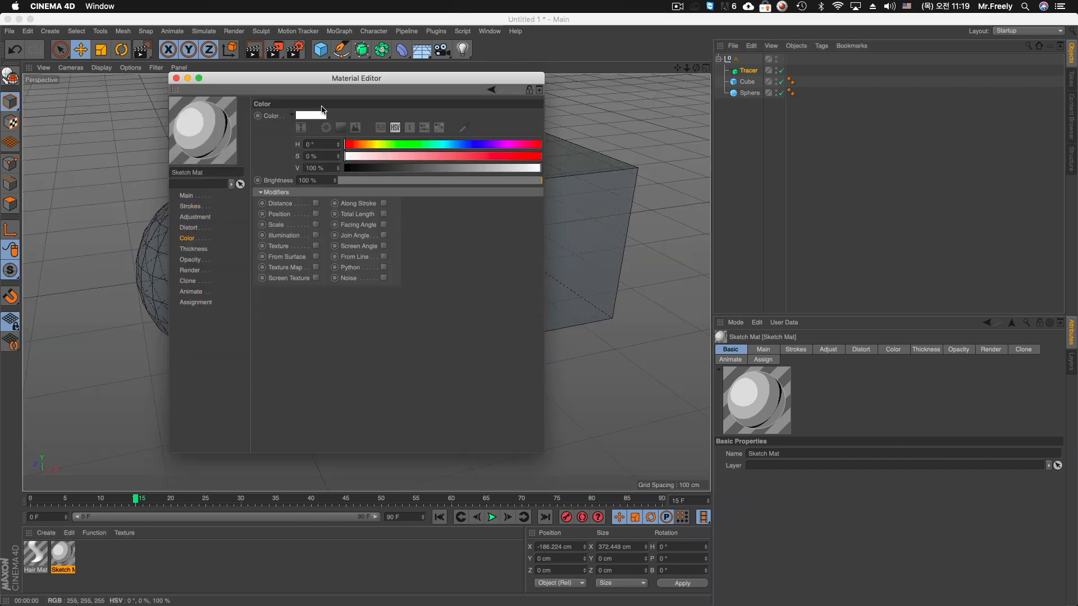
left_click(203, 249)
left_click(316, 140)
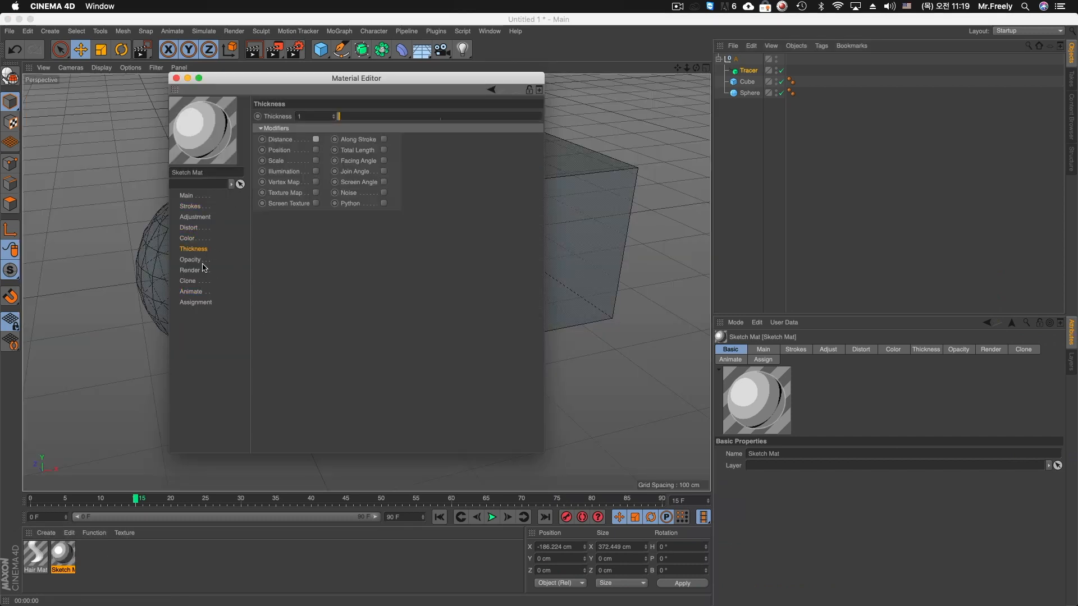
left_click(198, 260)
left_click(316, 150)
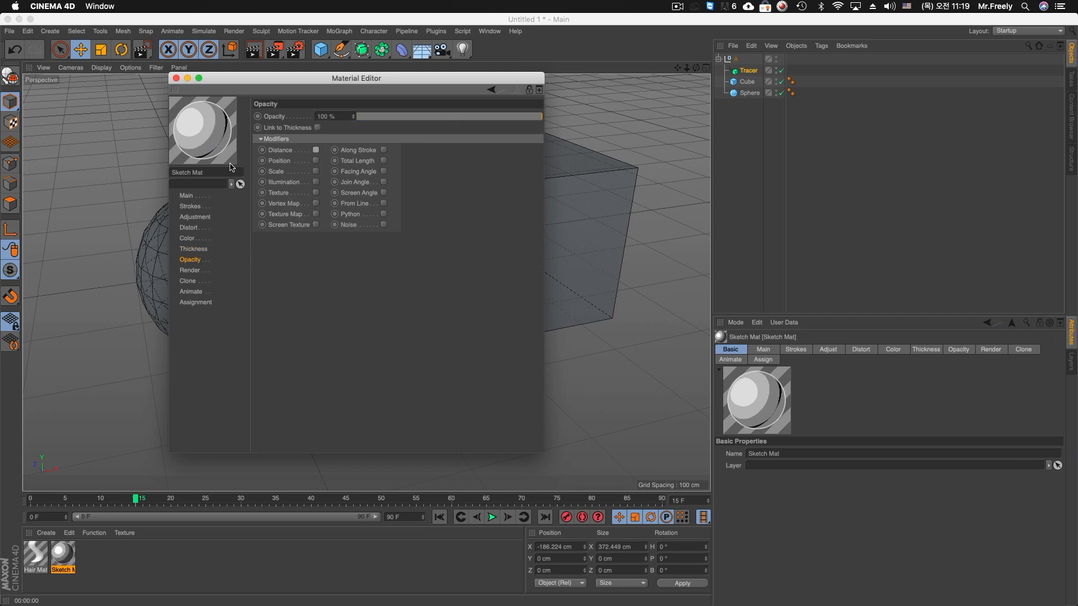
left_click(176, 78)
- Render the view and examine the Tracer line between the sphere and the cube from other angles
left_click(253, 49)
left_click_drag(439, 267, 410, 247, "alt")
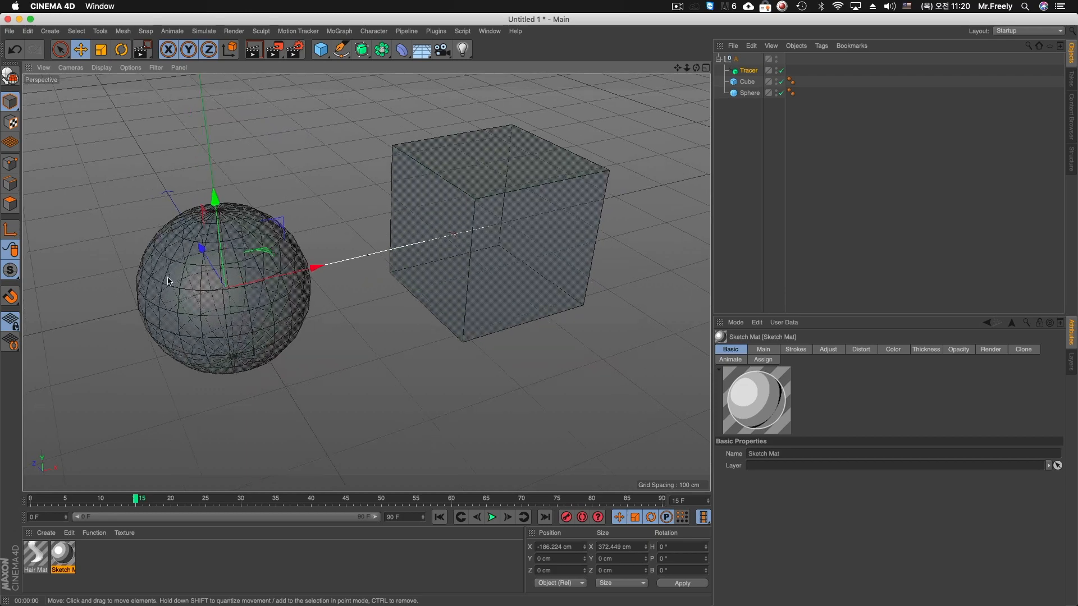
scroll(185, 281, "up", 5)
scroll(519, 260, "down", 5)
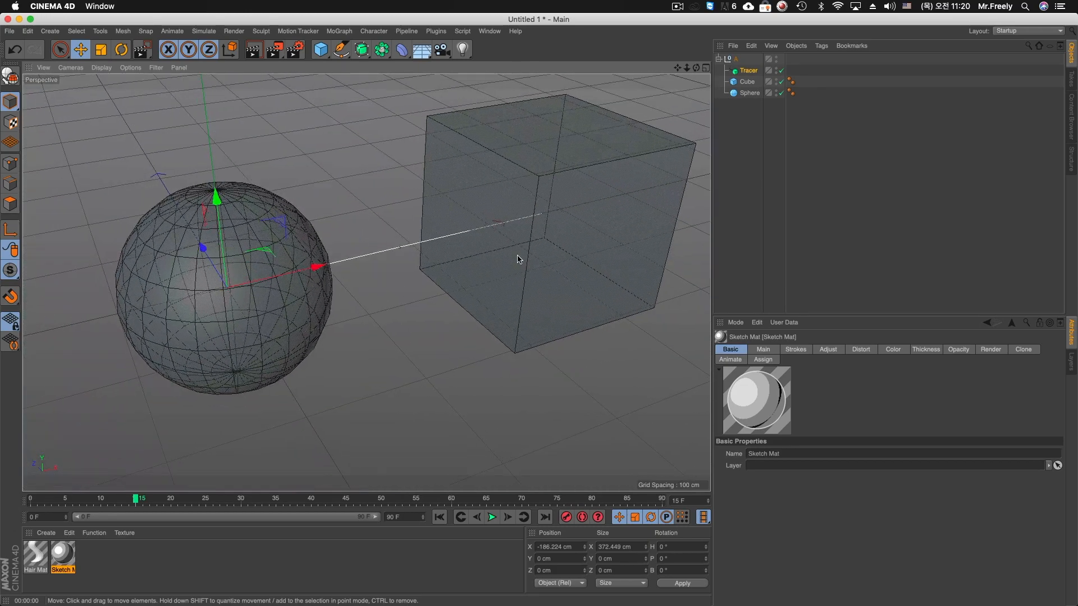
scroll(518, 259, "down", 2)
left_click_drag(493, 236, 243, 316, "alt")
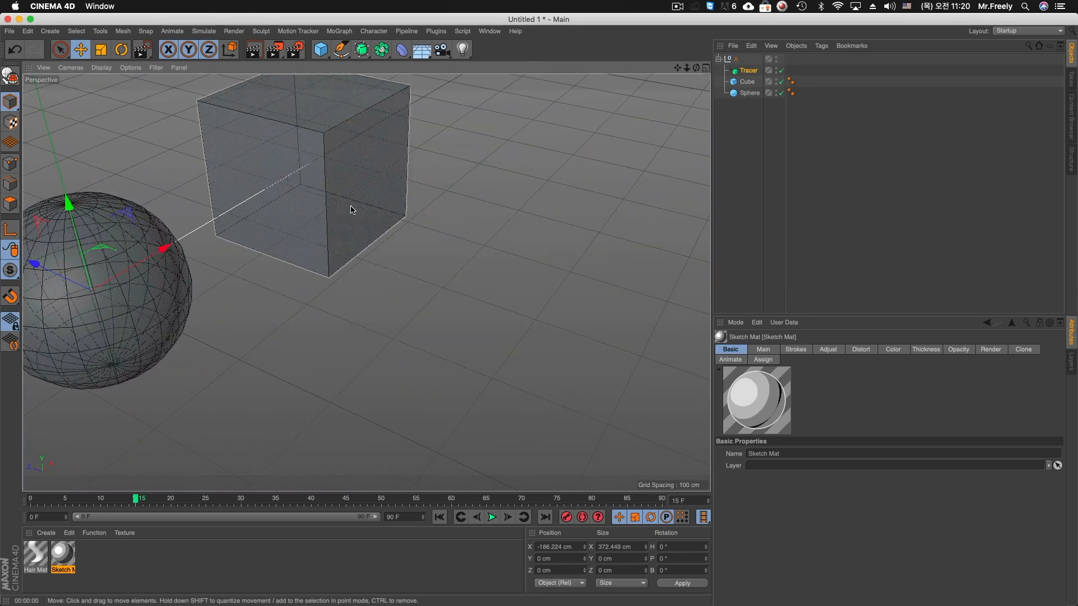
- Render the view again and inspect the axis positions of the Cube and Sphere at the Tracer line's ends
middle_click_drag(351, 209, 468, 260, "alt")
key("super+r")
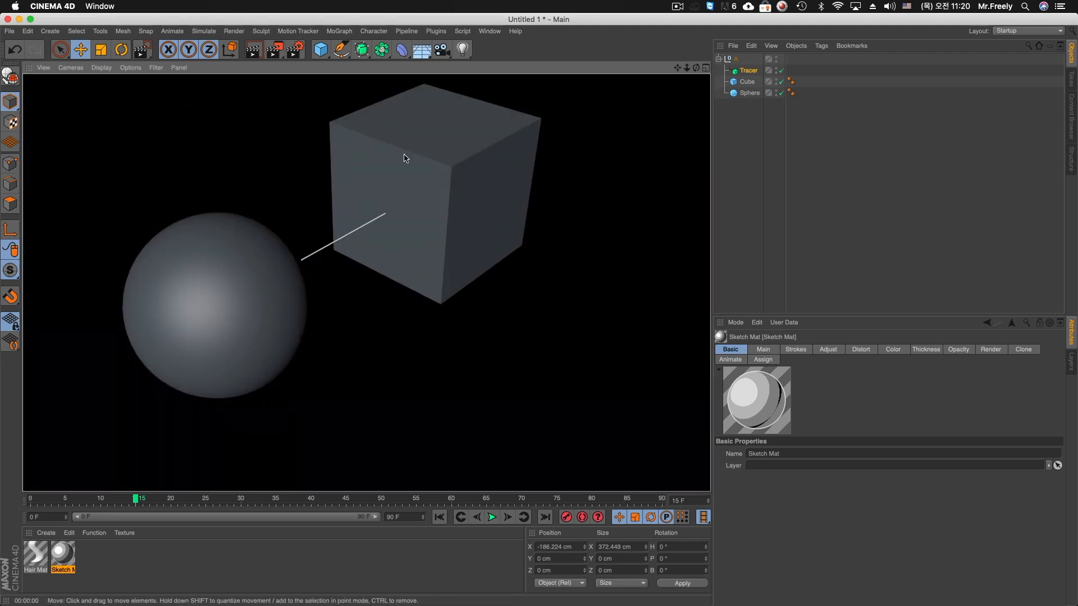
left_click_drag(401, 281, 577, 183, "alt")
left_click(579, 185)
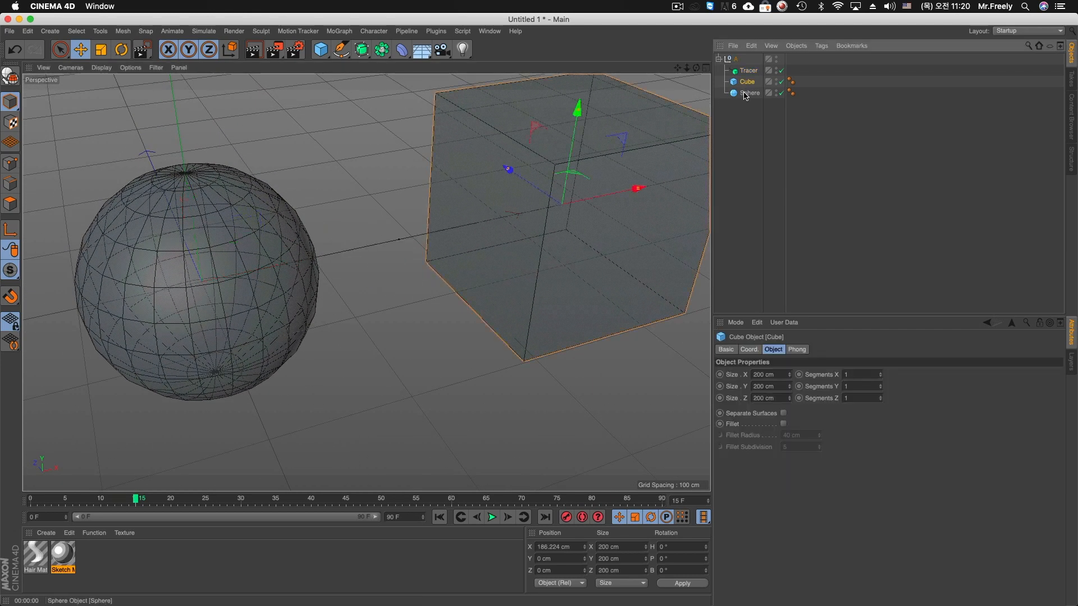
left_click(746, 93)
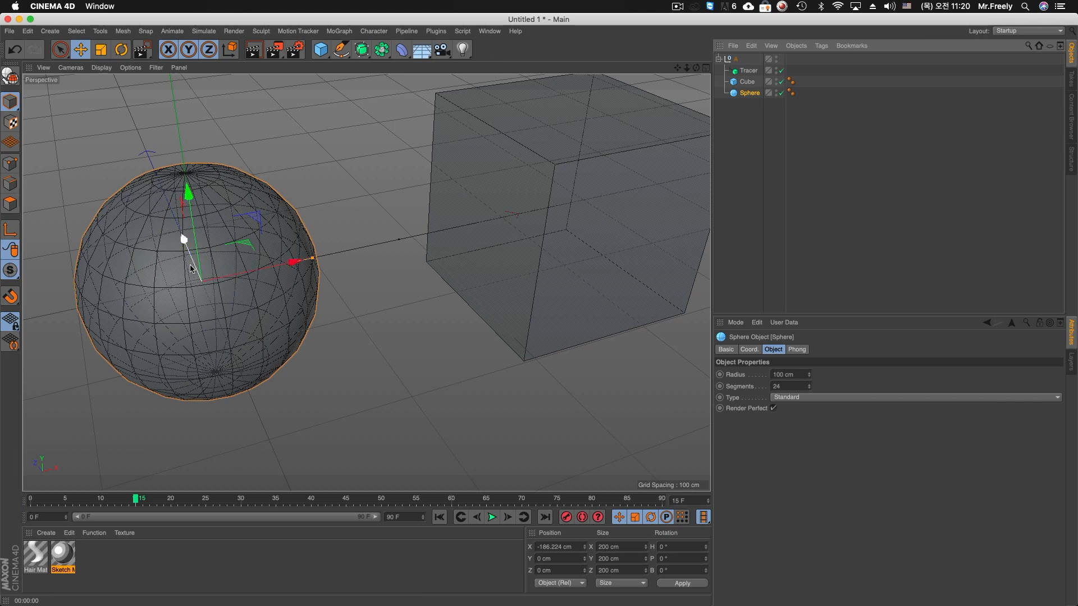
left_click_drag(433, 279, 421, 274, "alt")
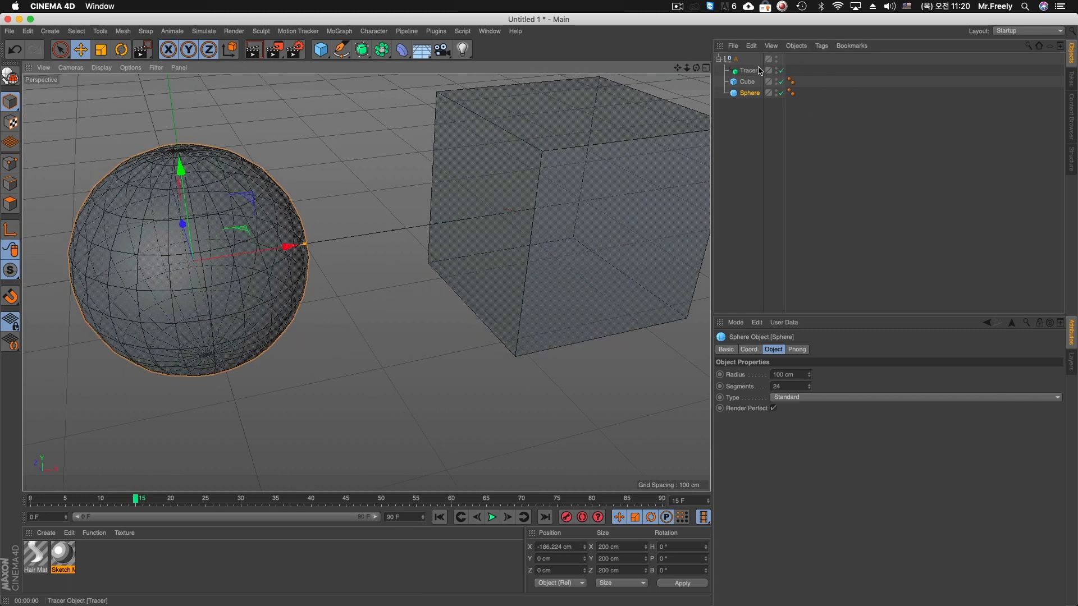
left_click(749, 71)
left_click(746, 93)
- Make both the Cube and the Sphere editable polygon objects
left_click(745, 81)
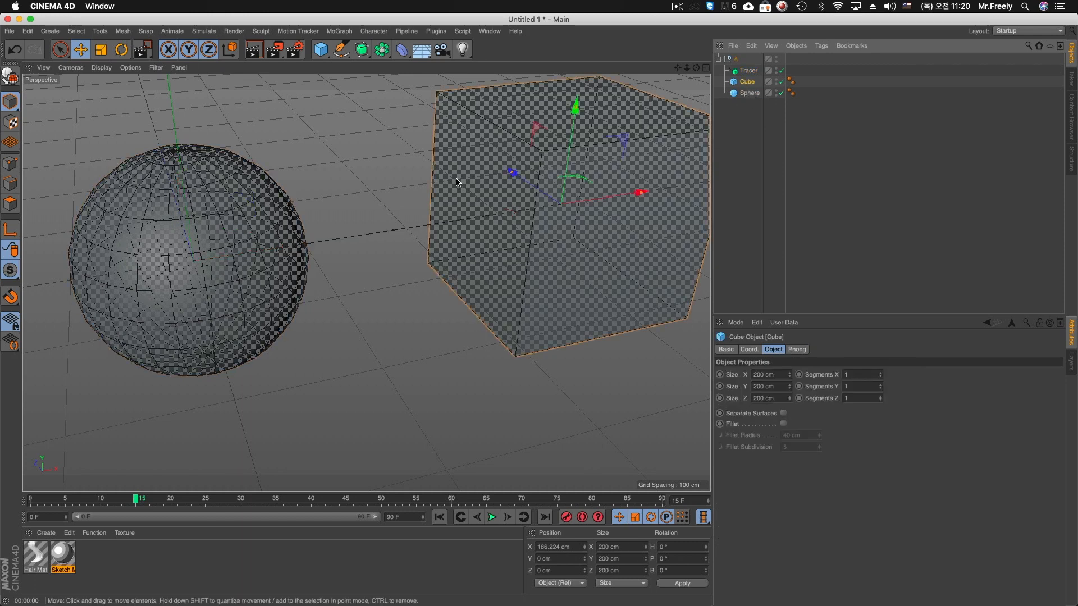
left_click_drag(735, 82, 746, 103)
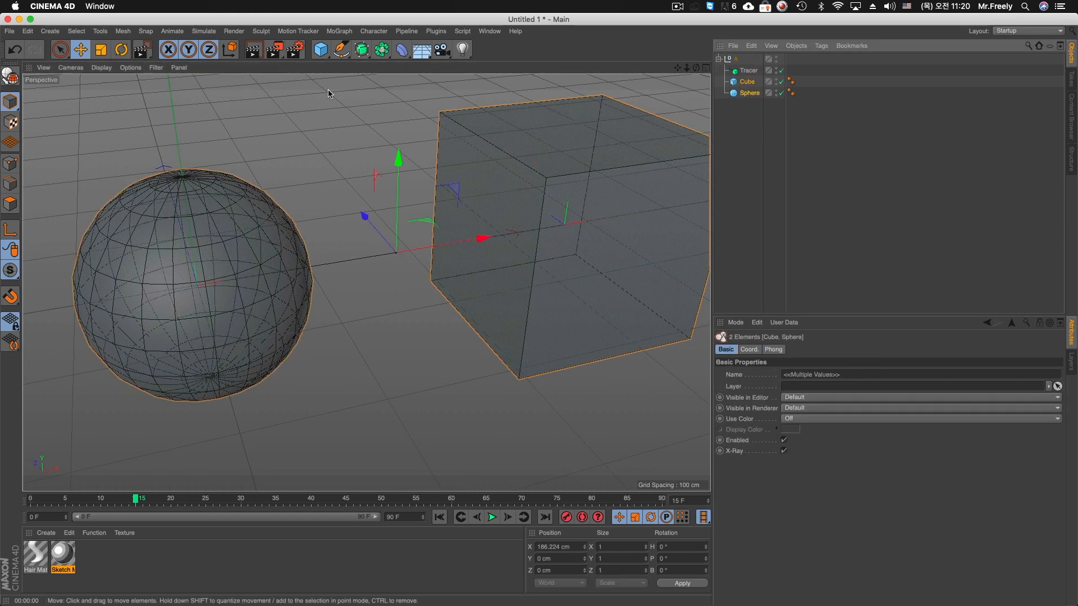
left_click(5, 81)
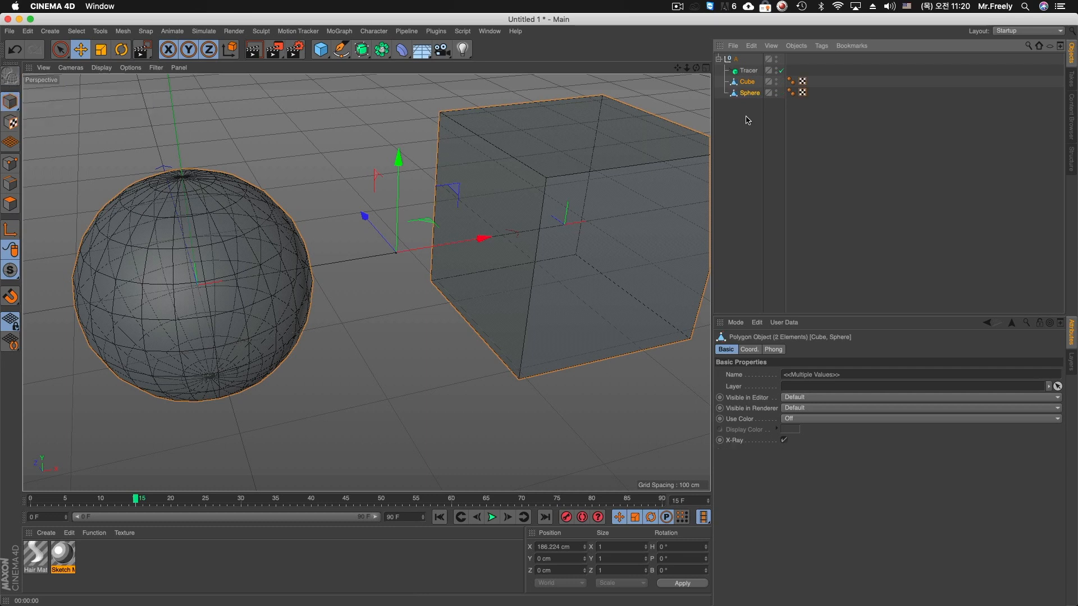
- Try moving the Cube's axis freely toward its upper corner in axis mode, and undo the moves
left_click(10, 229)
left_click_drag(578, 137, 547, 130)
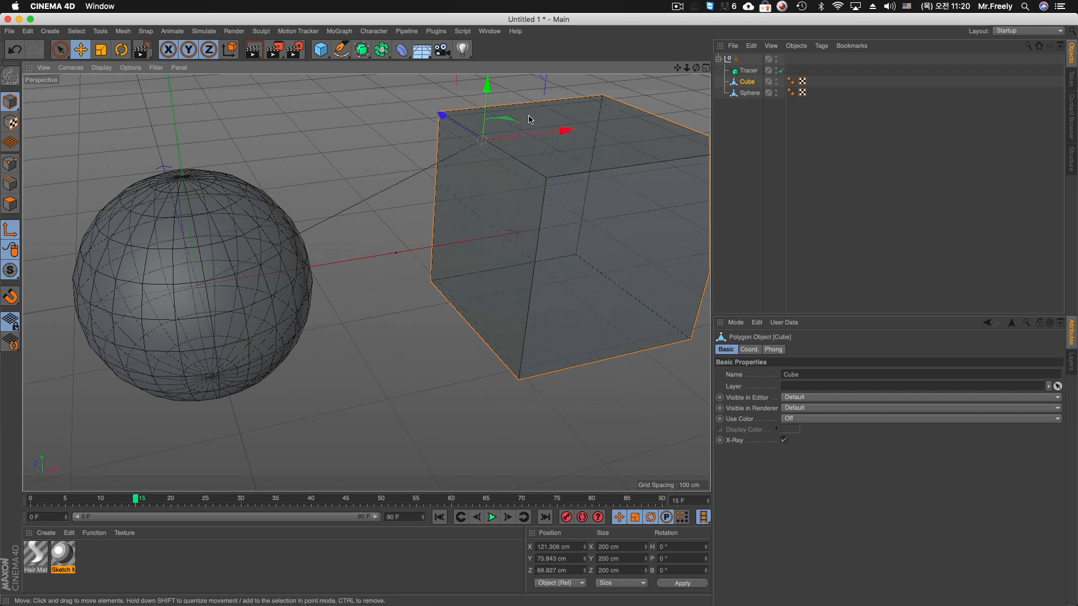
left_click(254, 52)
key("super+z")
key("super+z")
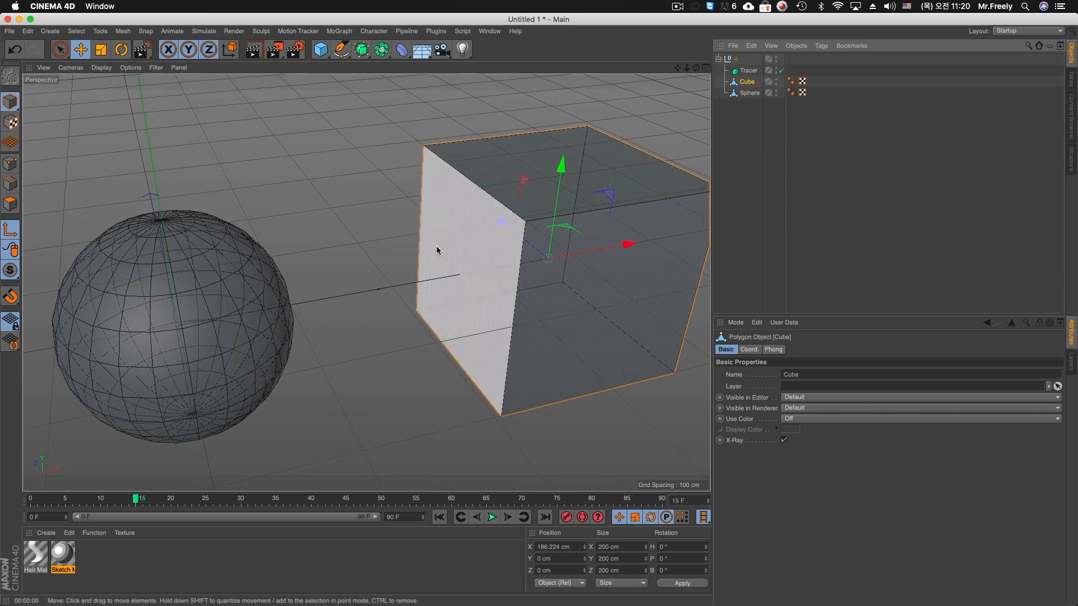
key("super+z")
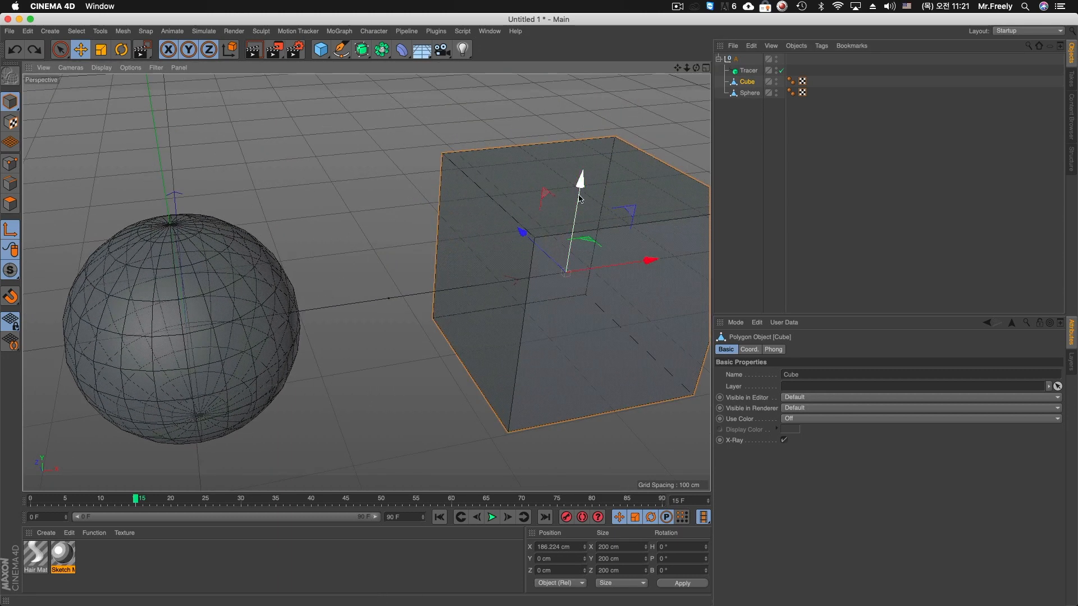
- Enable snapping and move the Cube's axis toward the upper back corner nearest the sphere
left_click(7, 302)
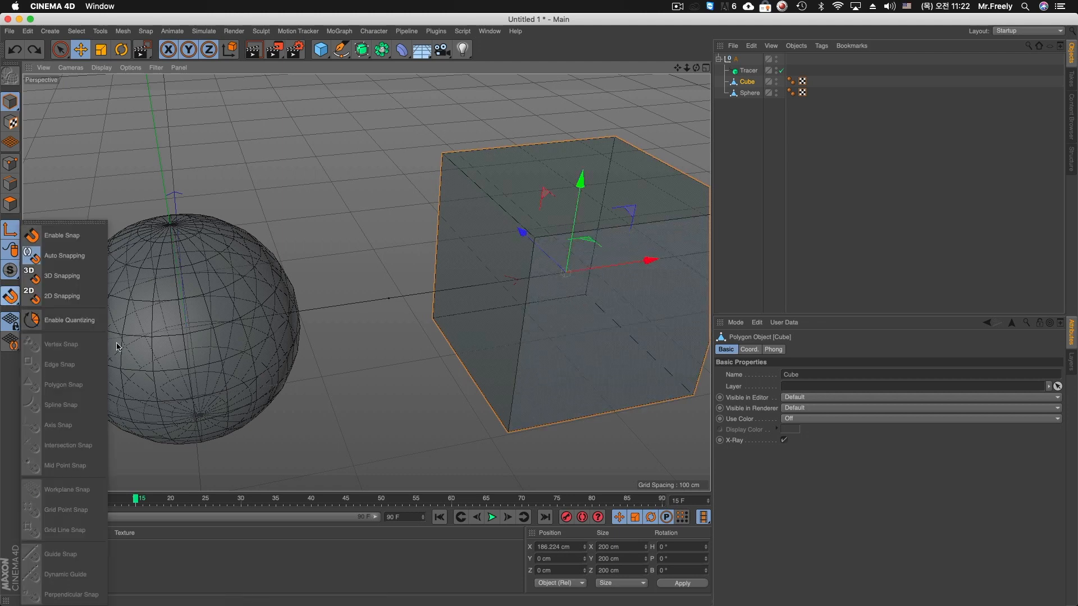
left_click(7, 300)
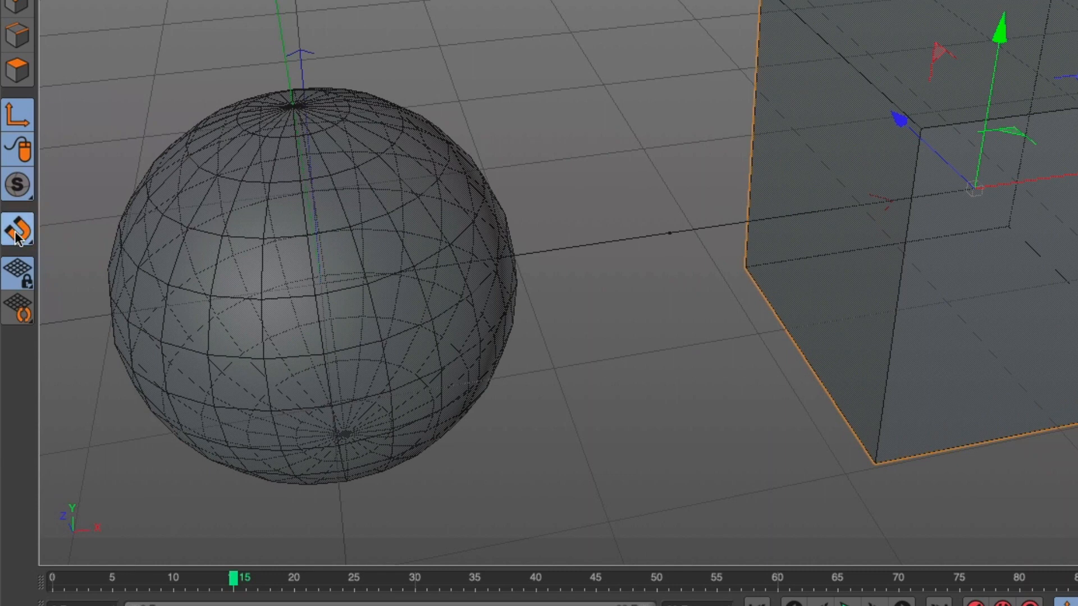
left_click(11, 296)
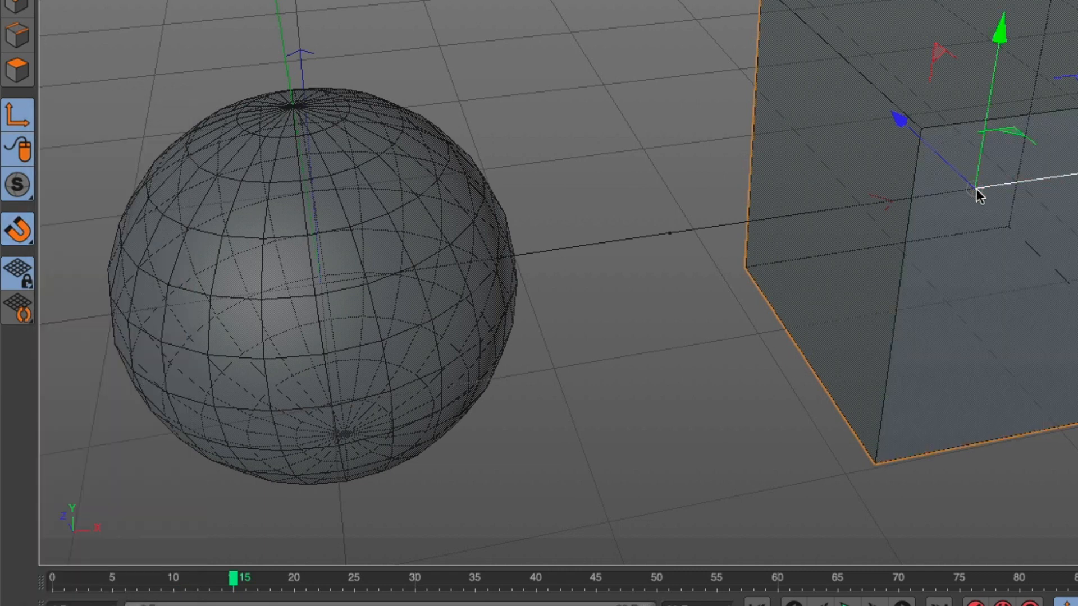
left_click(11, 117)
left_click_drag(986, 176, 1053, 75)
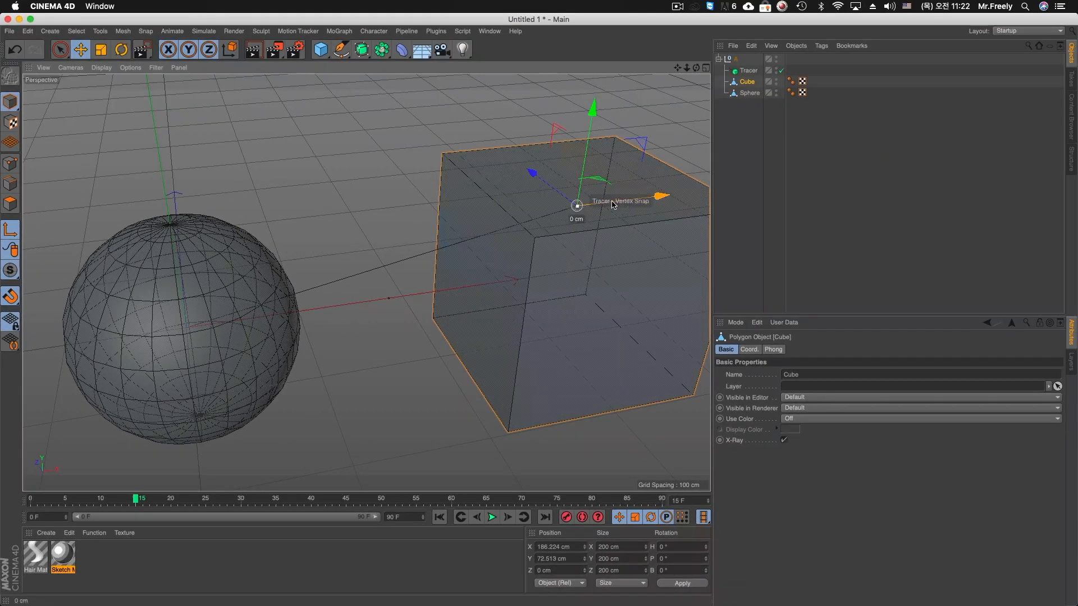
left_click_drag(613, 204, 565, 164)
- Align the Cube's axis exactly with the corner in the Top and Front views, at X 86.224, Y 100, Z 100 cm
middle_click(573, 171)
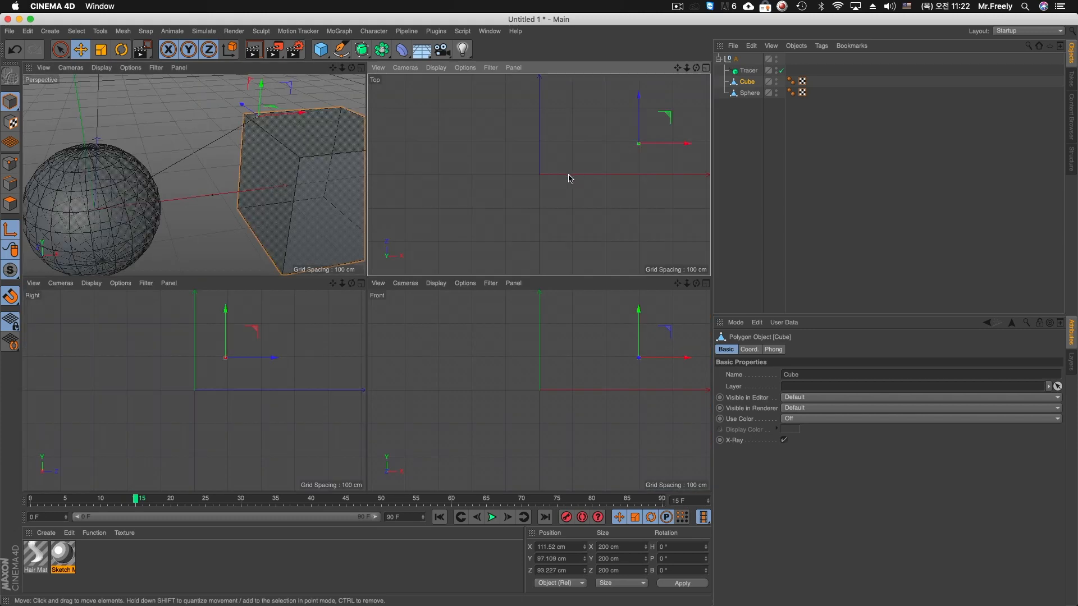
middle_click(569, 178)
scroll(561, 219, "up", 4)
left_click_drag(639, 148, 606, 133)
middle_click(509, 395)
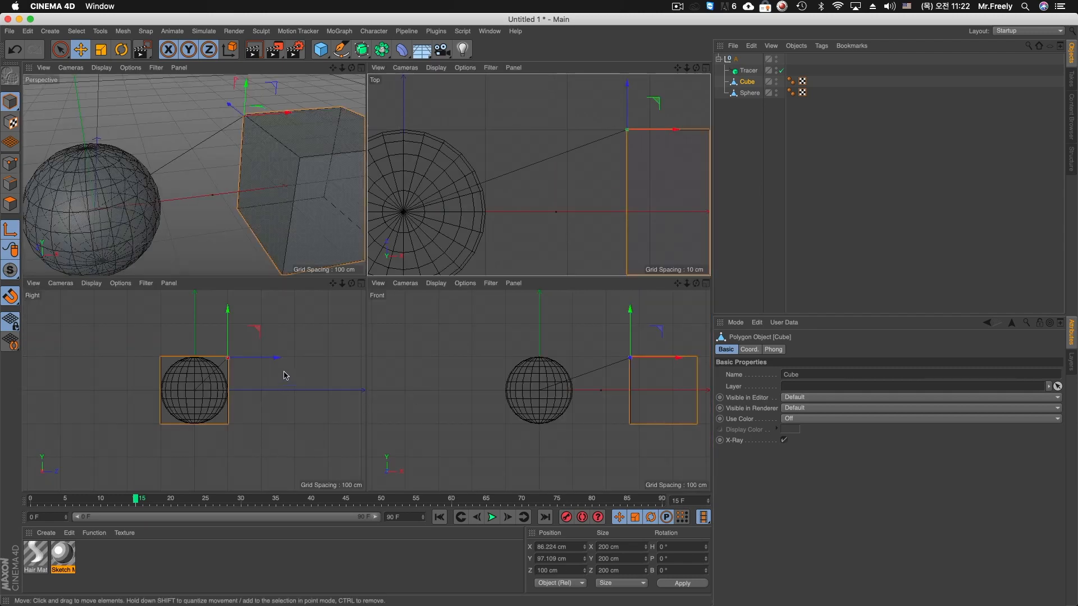
middle_click(563, 335)
scroll(567, 225, "up", 5)
left_click_drag(483, 175, 478, 206)
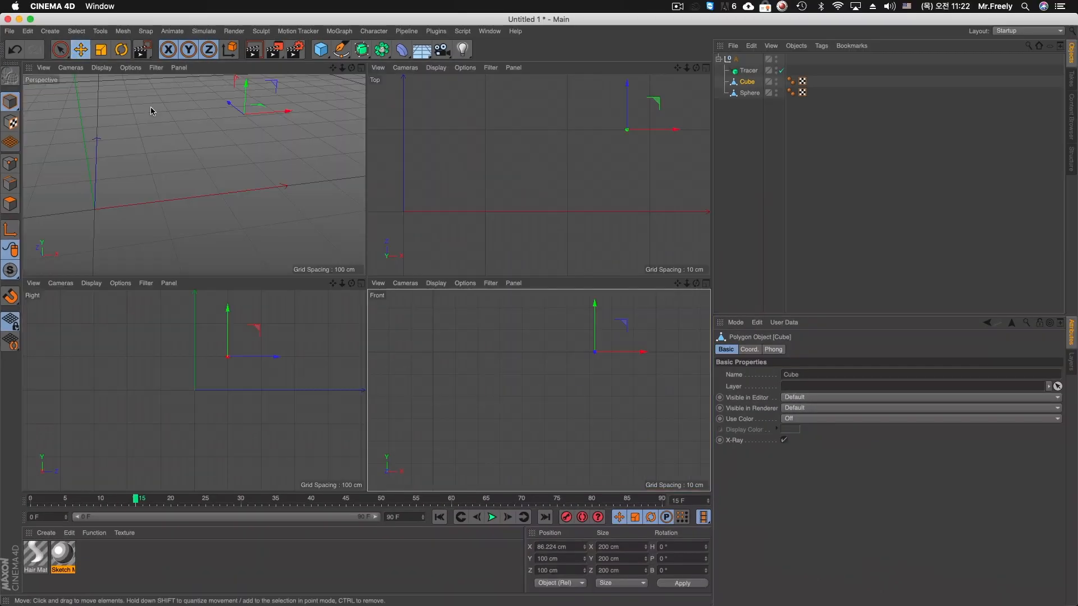
- Render the perspective view and examine the Tracer line between the sphere and the cube's corner
middle_click(156, 106)
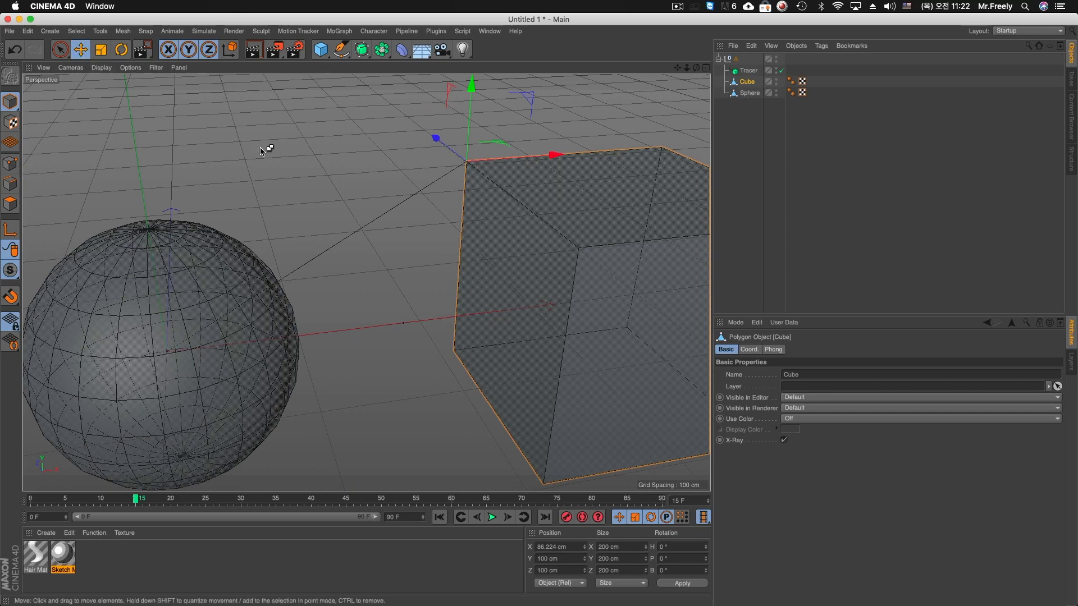
key("super+r")
left_click_drag(419, 238, 404, 206, "alt")
scroll(474, 232, "down", 10)
scroll(483, 226, "up", 10)
left_click_drag(495, 219, 423, 230, "alt")
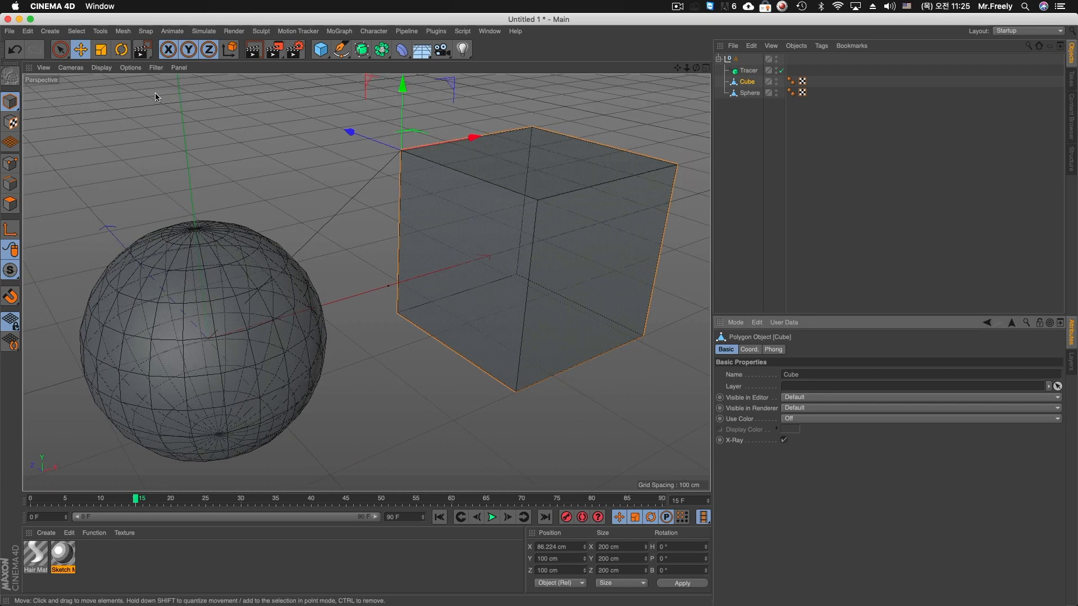
- Undo the relocation of the Cube's axis and check the line in the view
left_click(17, 51)
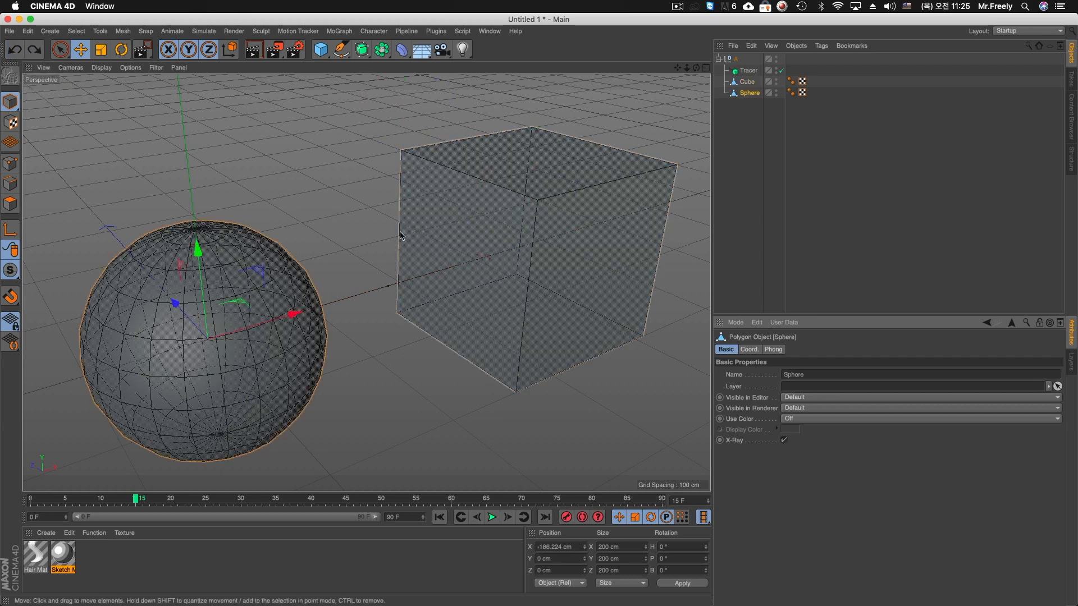
key("ctrl+r")
middle_click_drag(447, 240, 366, 281, "alt")
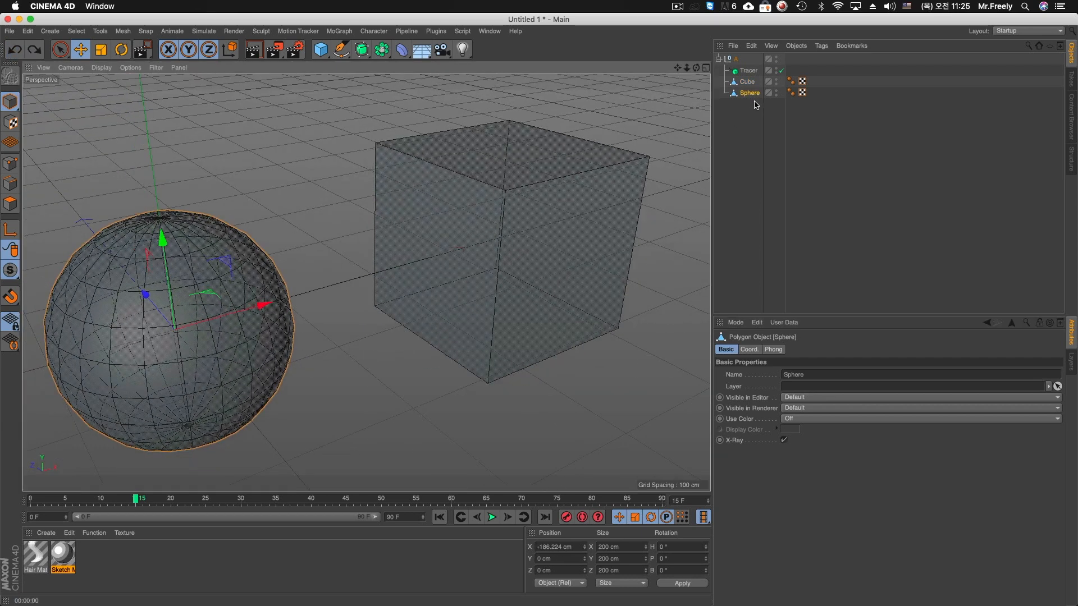
- Select the Cube's upper back corner point nearest the sphere and store it as a point selection
left_click(534, 148)
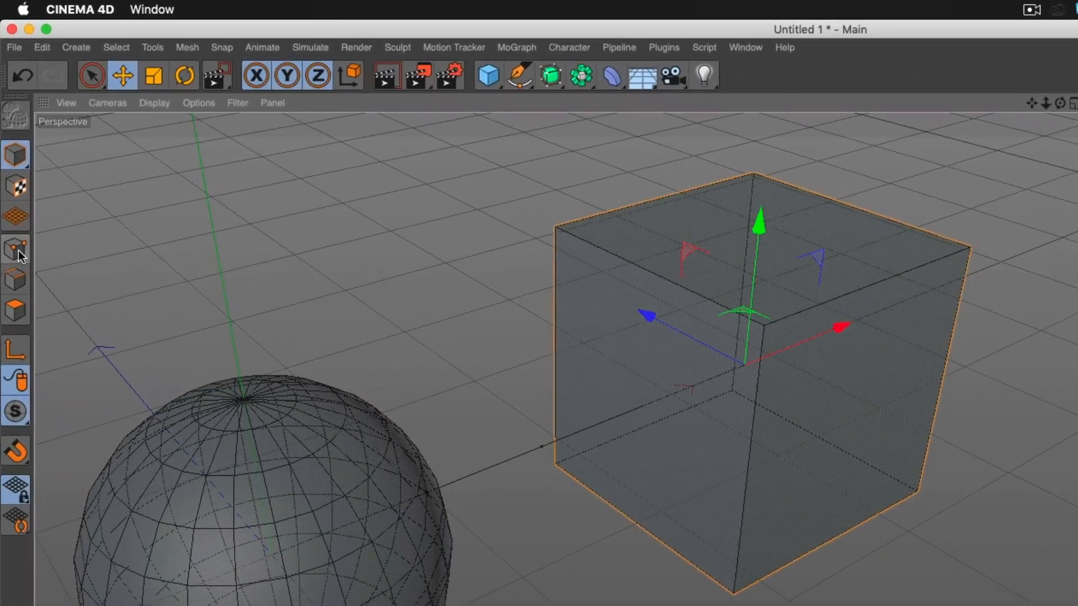
left_click(10, 164)
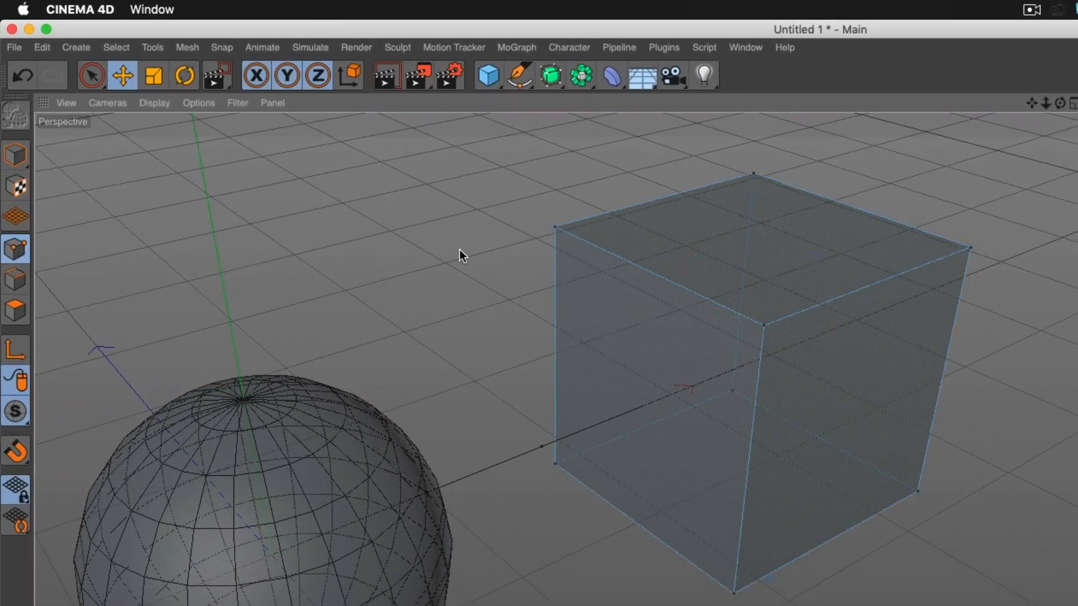
left_click(555, 229)
left_click(79, 47)
mouse_move(117, 47)
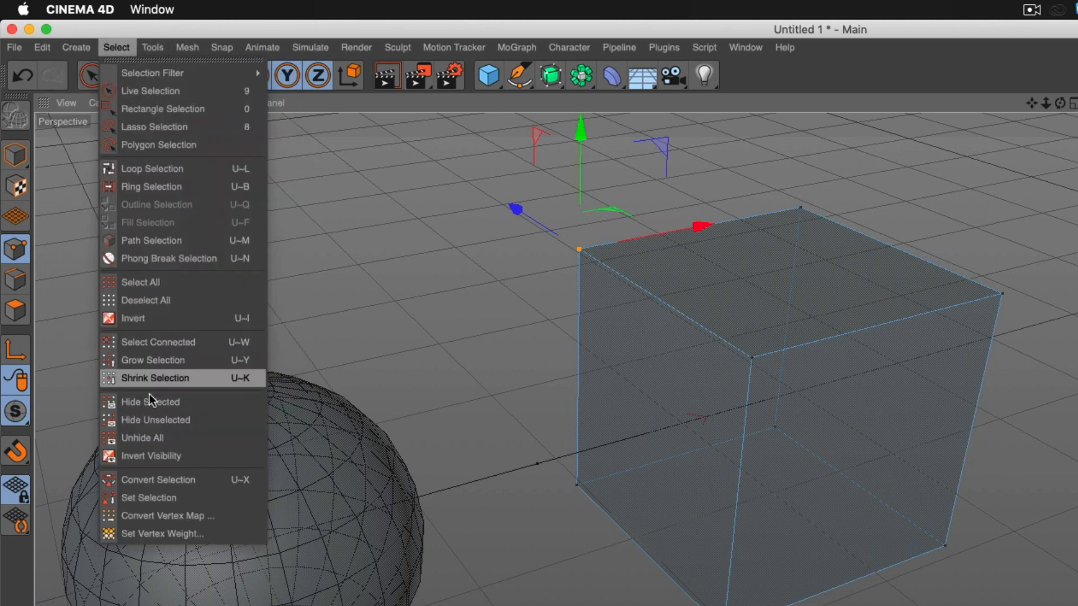
left_click(164, 500)
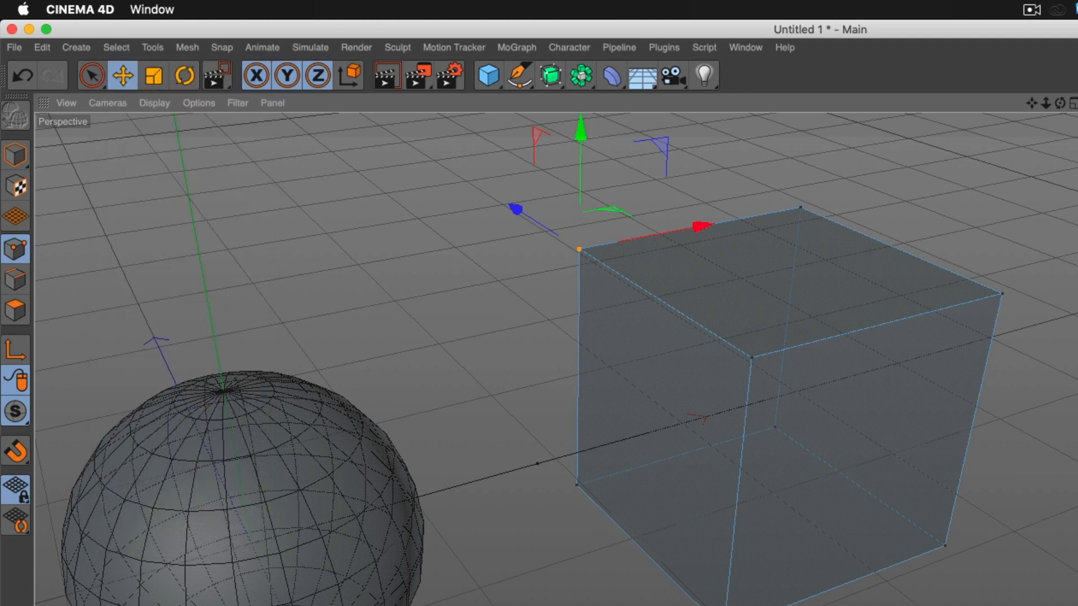
- Store the point at the Sphere's top pole as a point selection, and check the selection tags on both objects
left_click(751, 144)
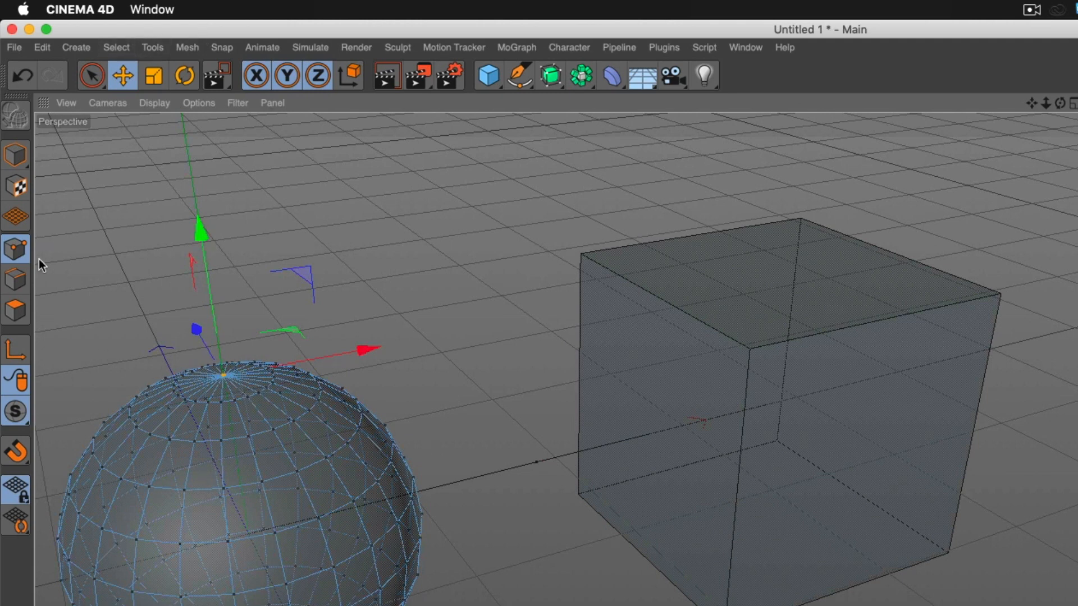
left_click(128, 49)
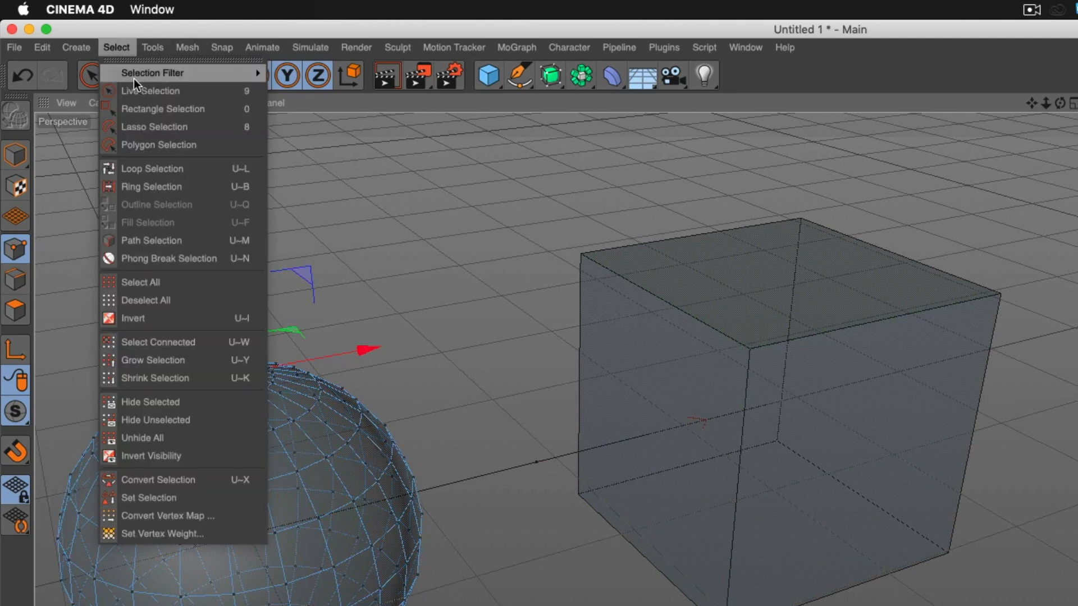
left_click(184, 504)
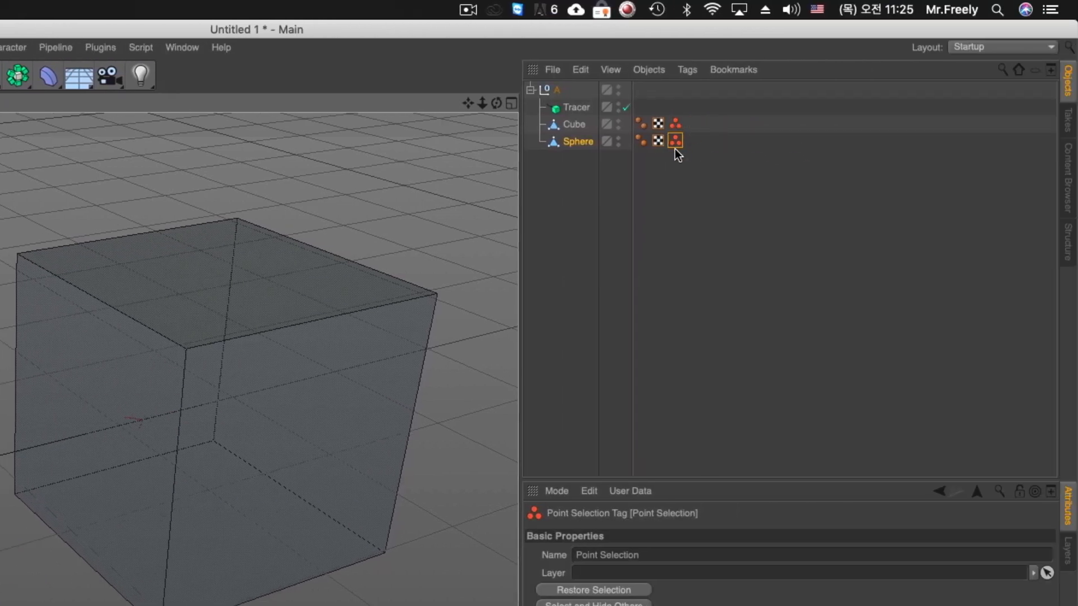
left_click(676, 126)
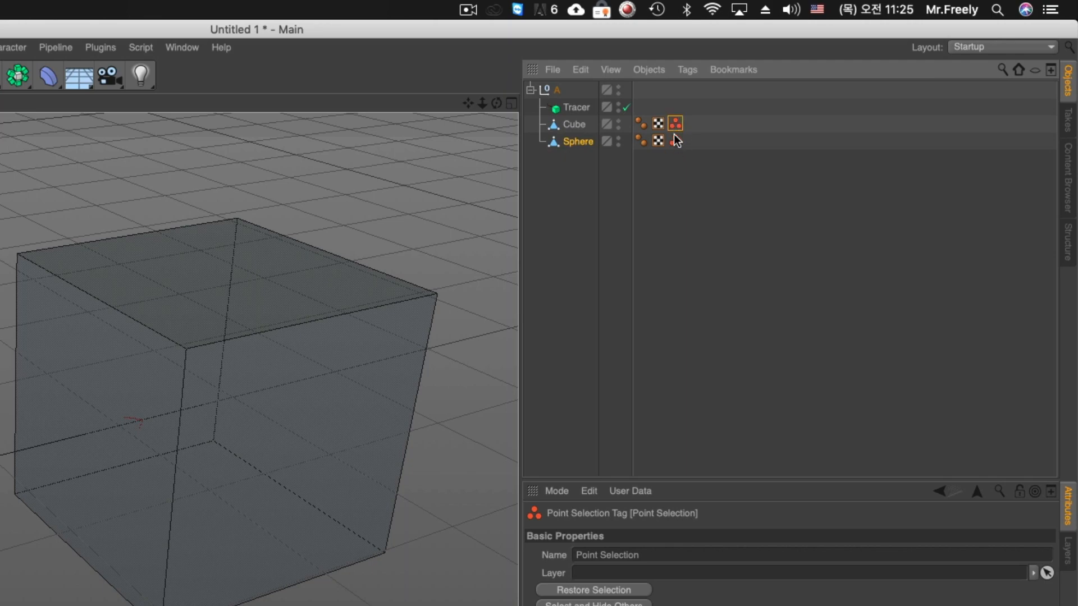
left_click(675, 142)
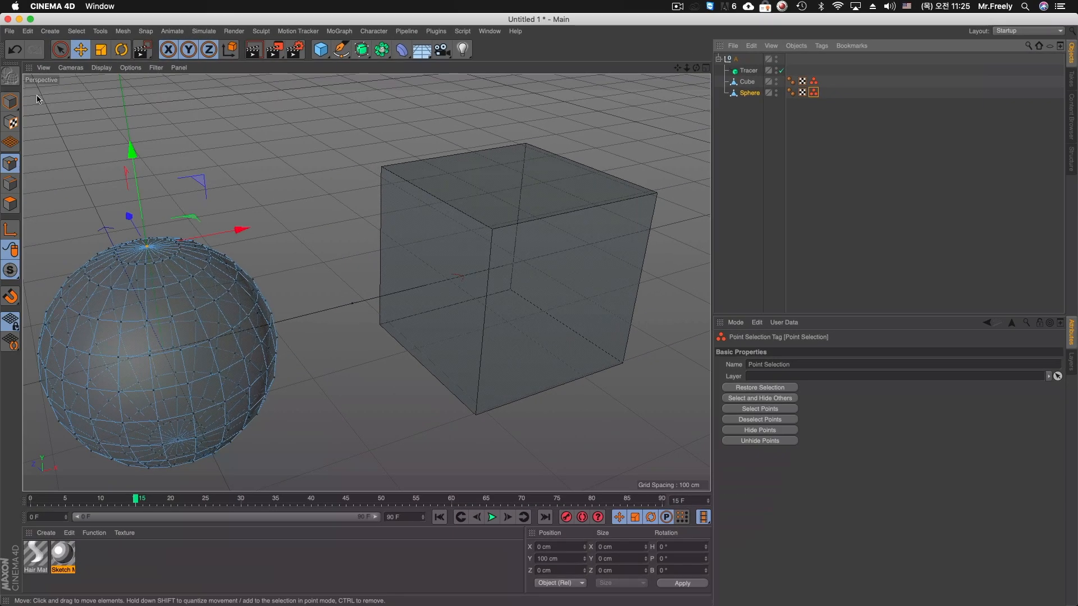
left_click(764, 125)
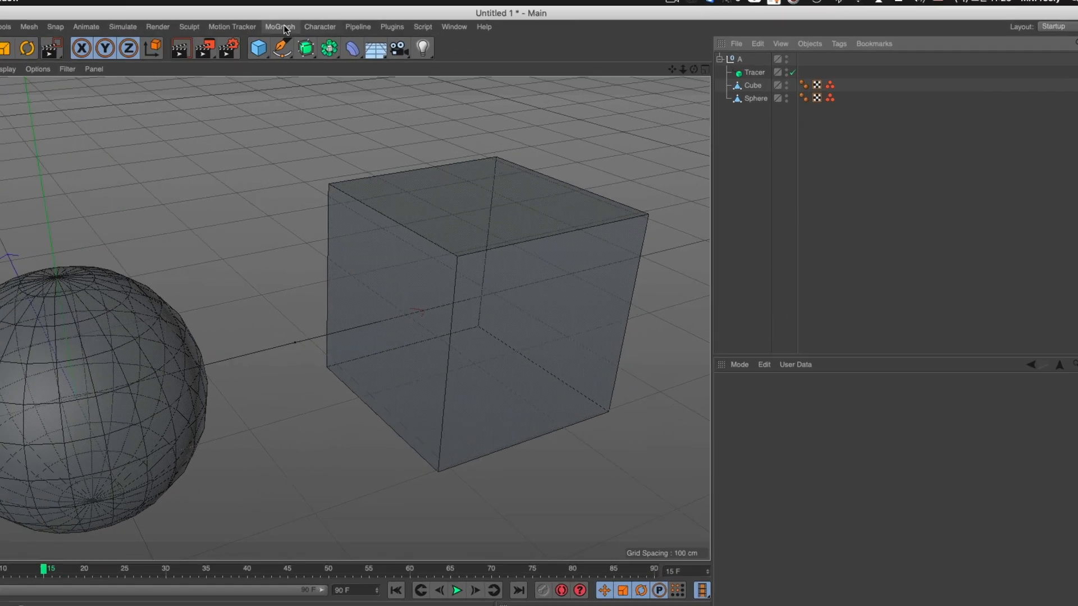
- Add a MoGraph Matrix object inside the A null and duplicate it
left_click(339, 31)
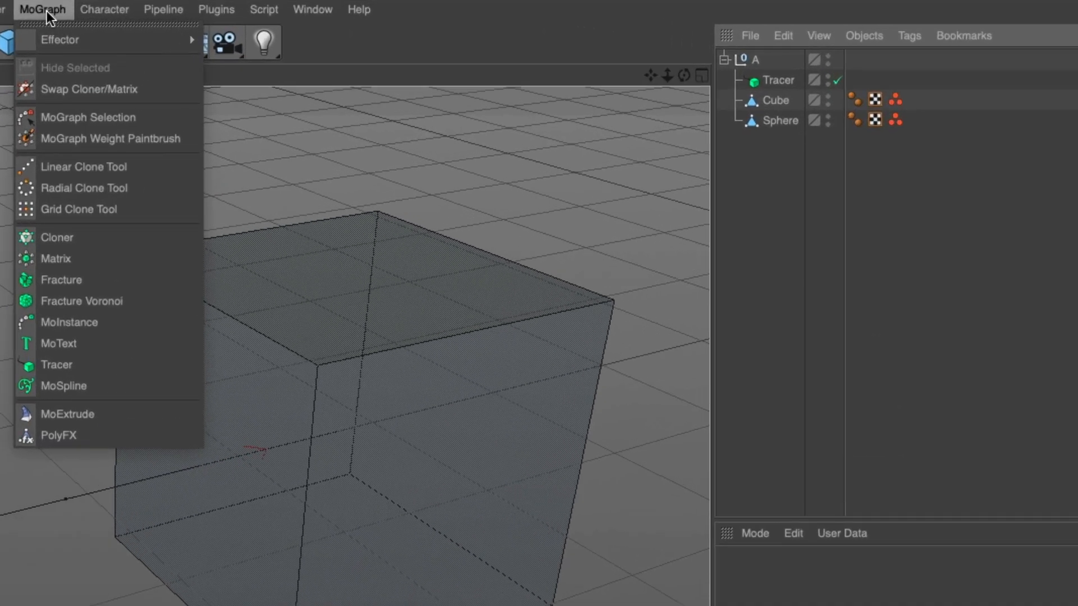
left_click(95, 260)
left_click_drag(767, 63, 799, 106)
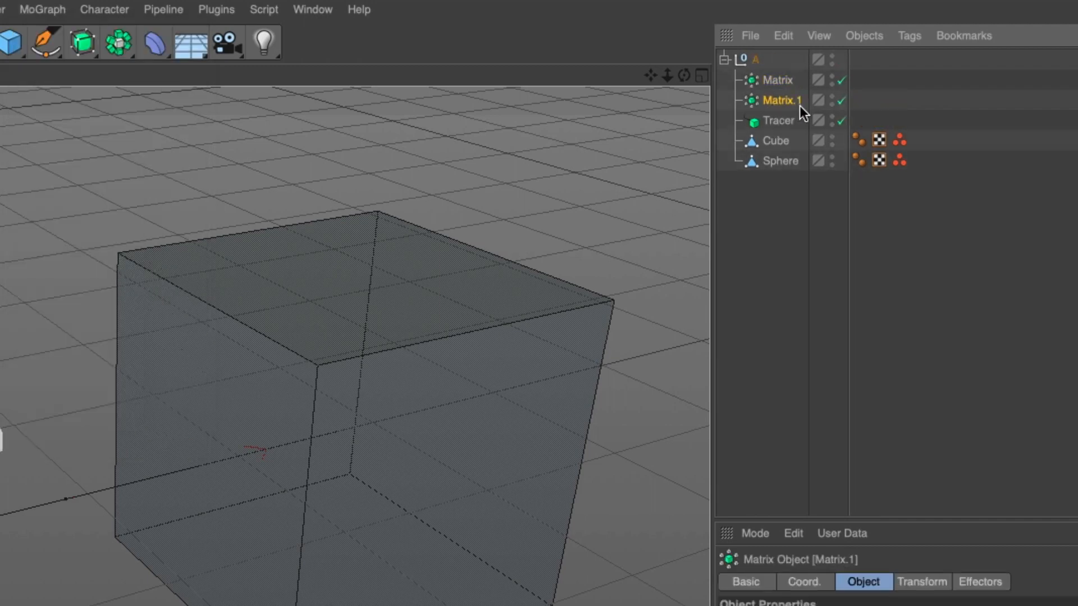
- Rename the duplicated object as Matrix, and select the first Matrix object
double_click(799, 102)
key("BackSpace")
key("BackSpace")
key("Return")
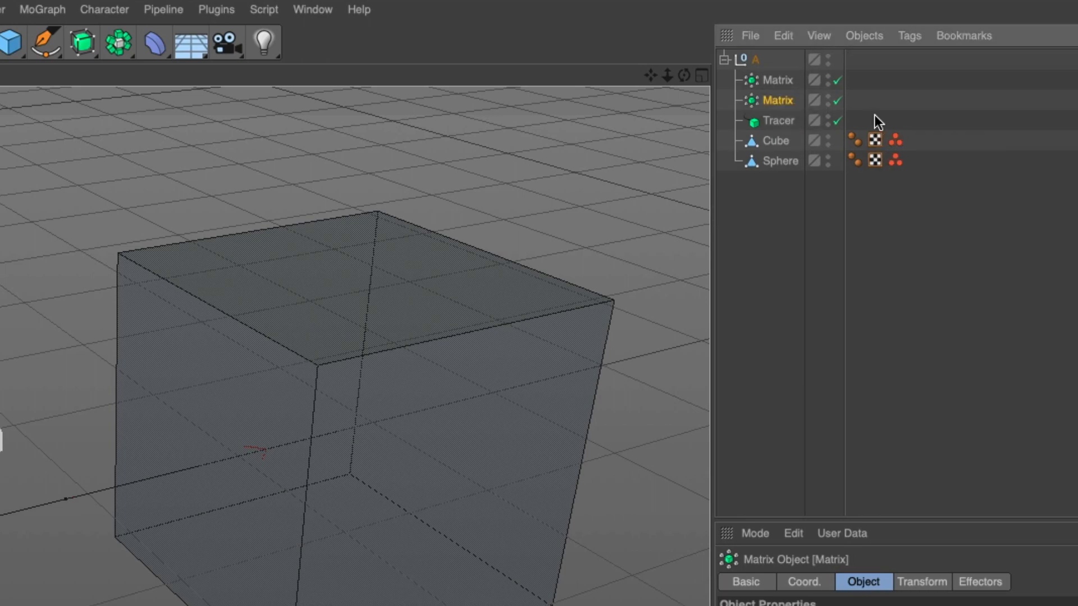
left_click(775, 84)
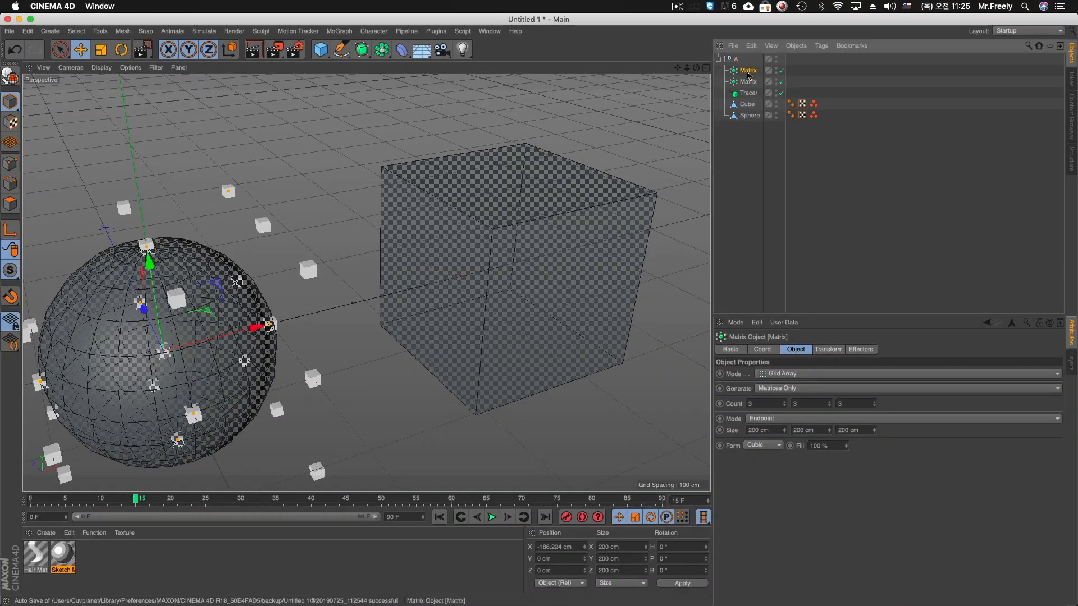
- Rename the two Matrix objects as Cube node point Matrix and Sphere node pointMatrix
left_click_drag(747, 75, 785, 85)
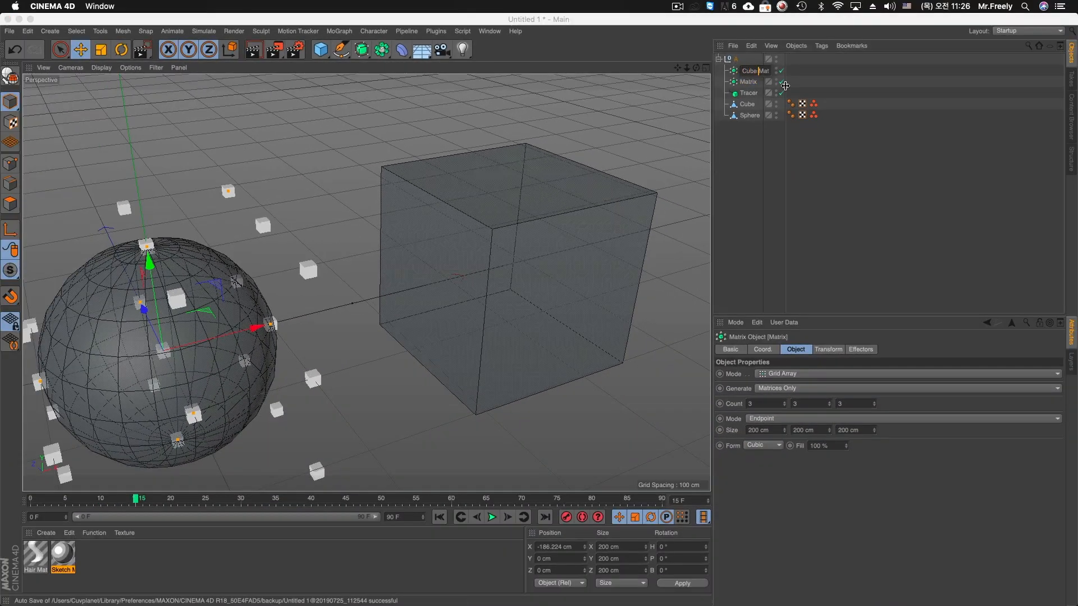
type("oint")
key("Return")
left_click(751, 82)
double_click(748, 82)
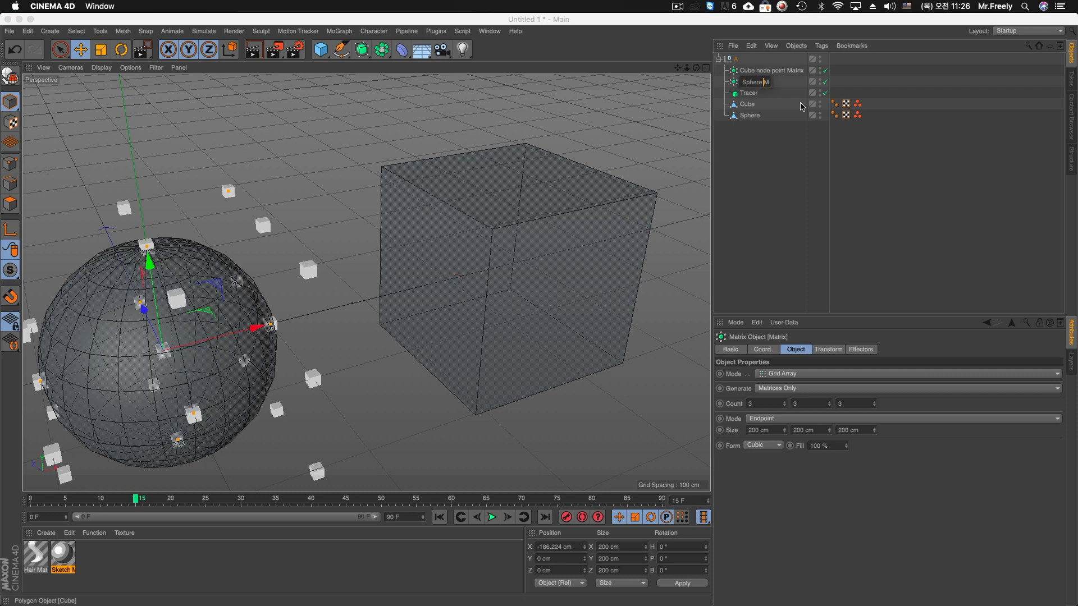
type("Sphere node point")
key("Return")
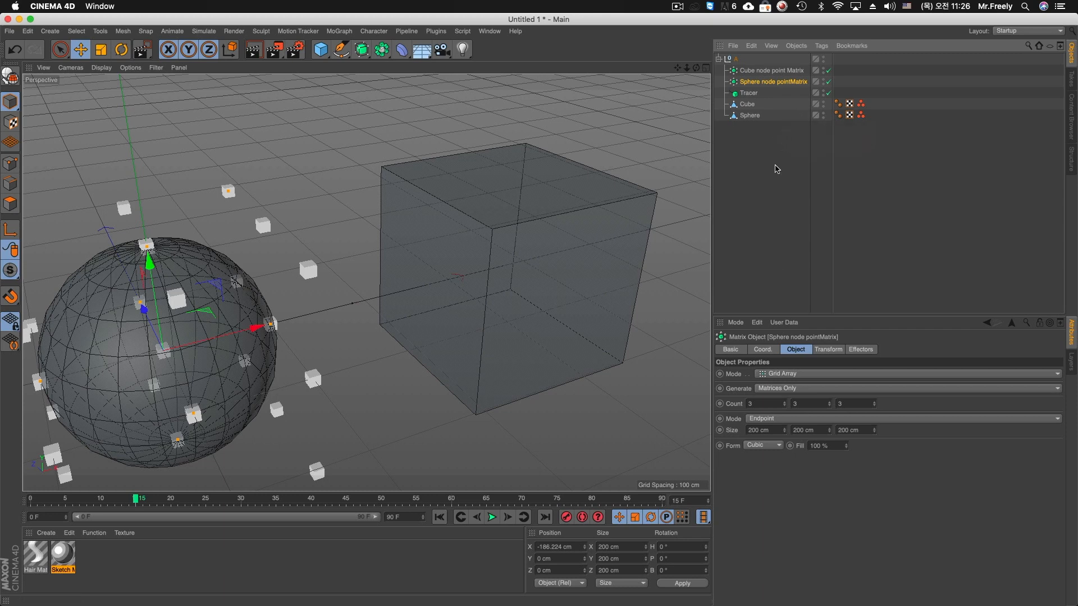
- Set both Matrix objects together to Object mode
left_click(768, 72, "shift")
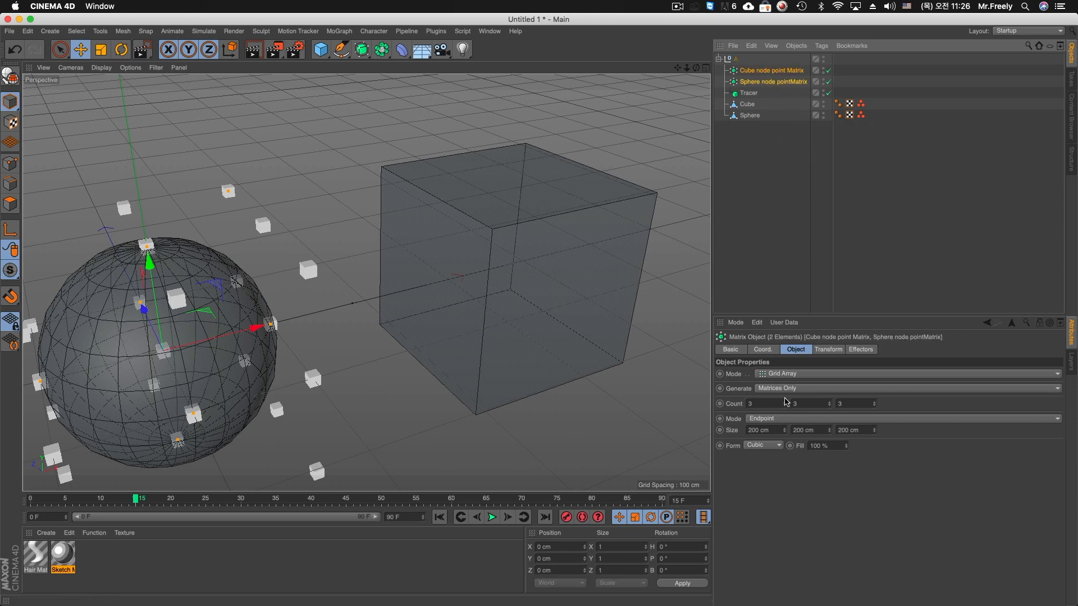
left_click(780, 374)
left_click(804, 385)
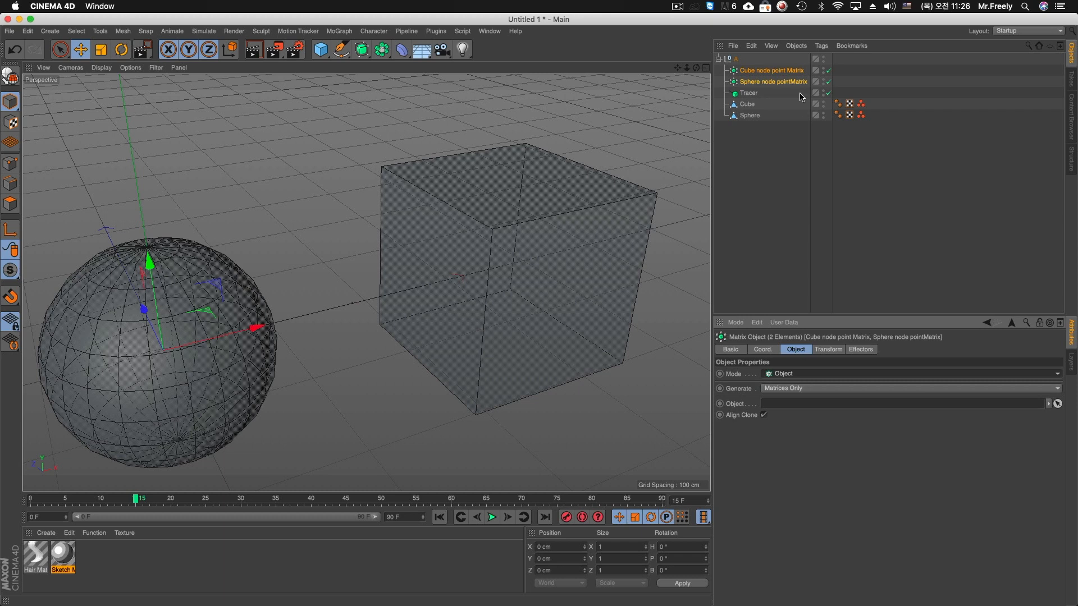
- Assign the Cube as the source object of Cube node point Matrix, and the Sphere as that of Sphere node pointMatrix
left_click(768, 70)
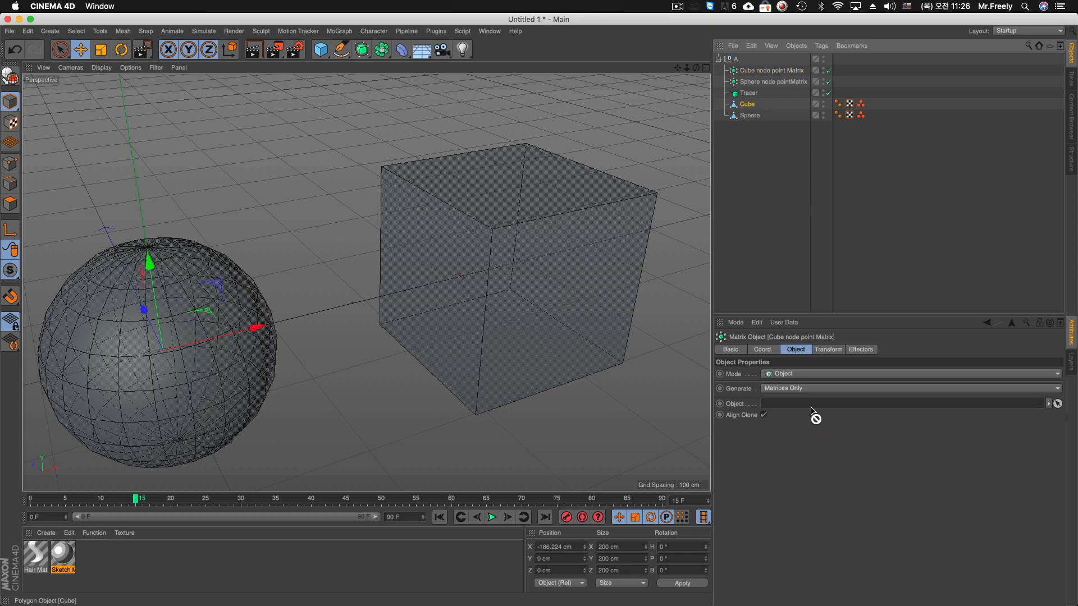
left_click_drag(812, 412, 808, 406)
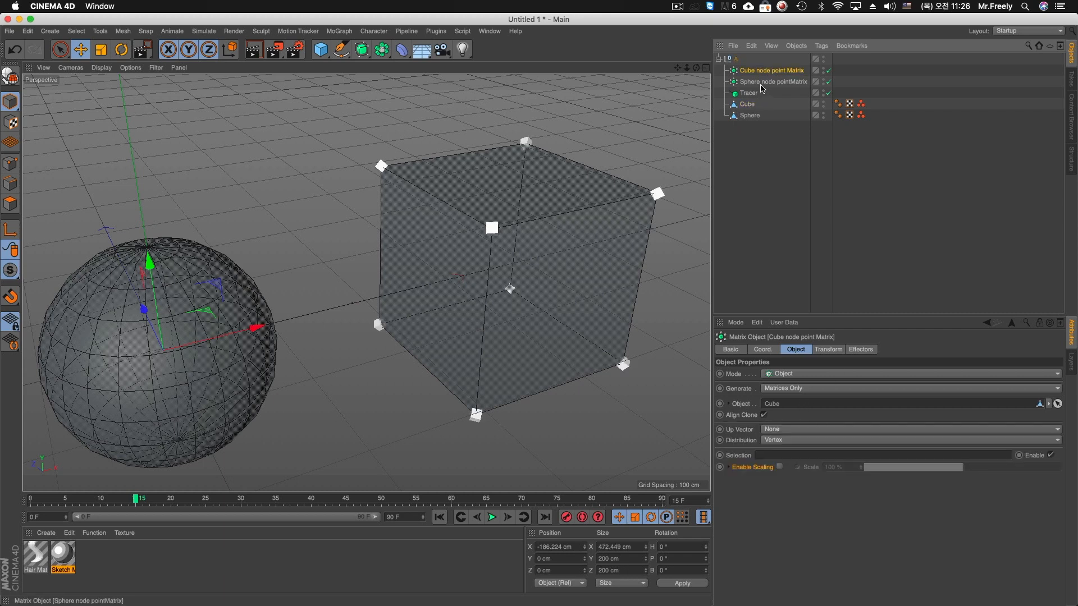
left_click_drag(762, 112, 786, 408)
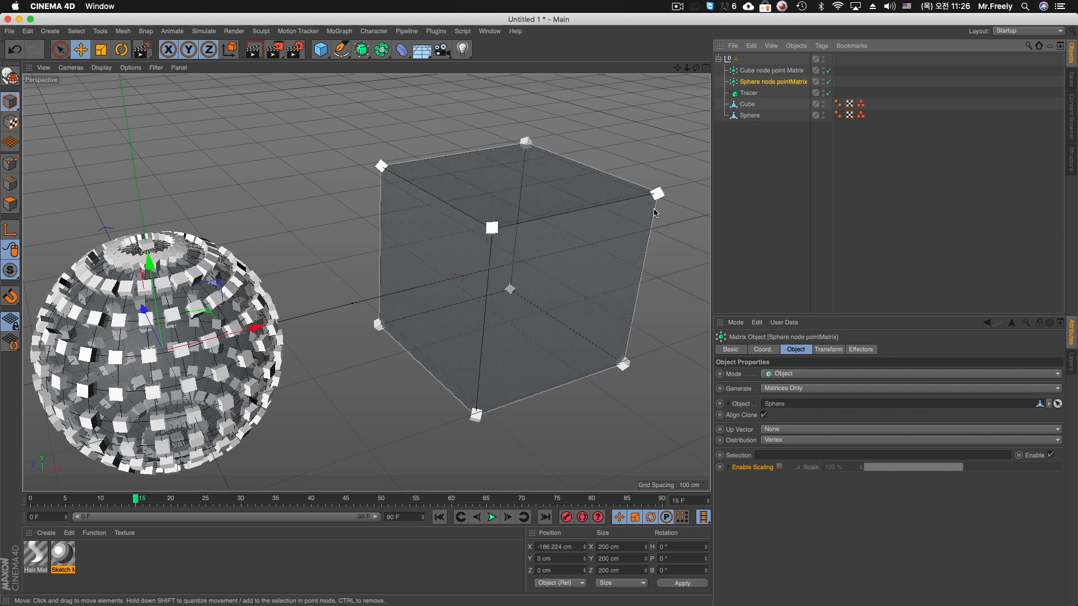
- Render the view to check how the Matrix objects and the connecting line appear
left_click(253, 49)
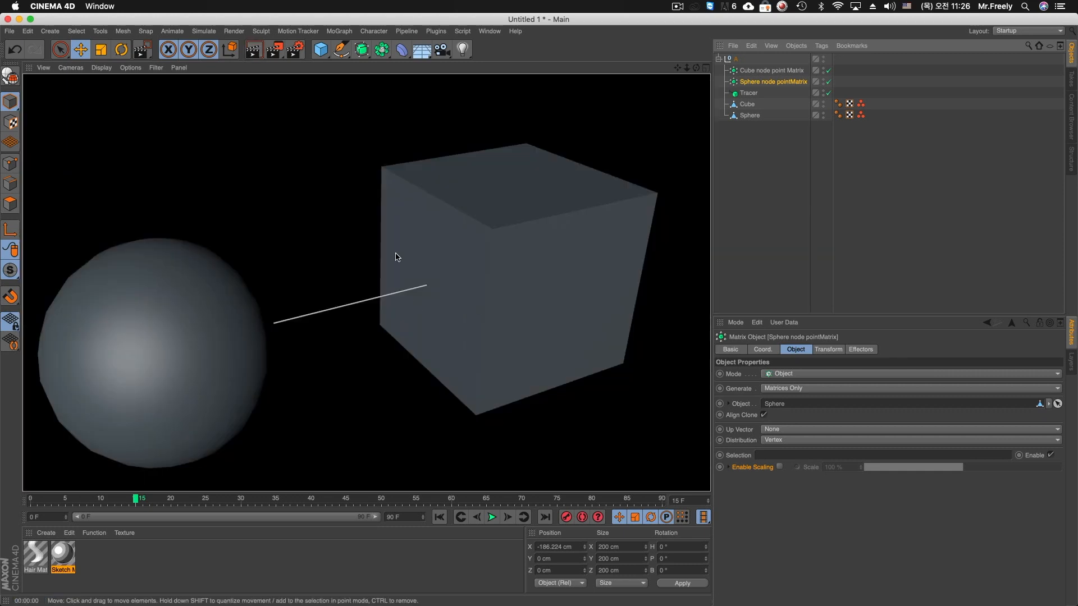
left_click(752, 116)
left_click(775, 83)
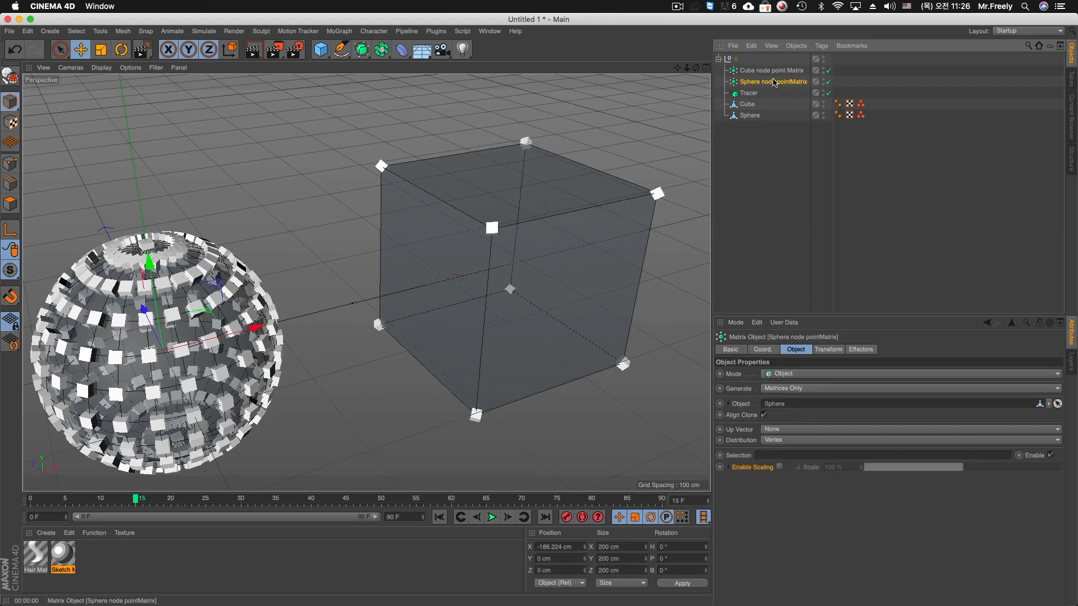
left_click(339, 31)
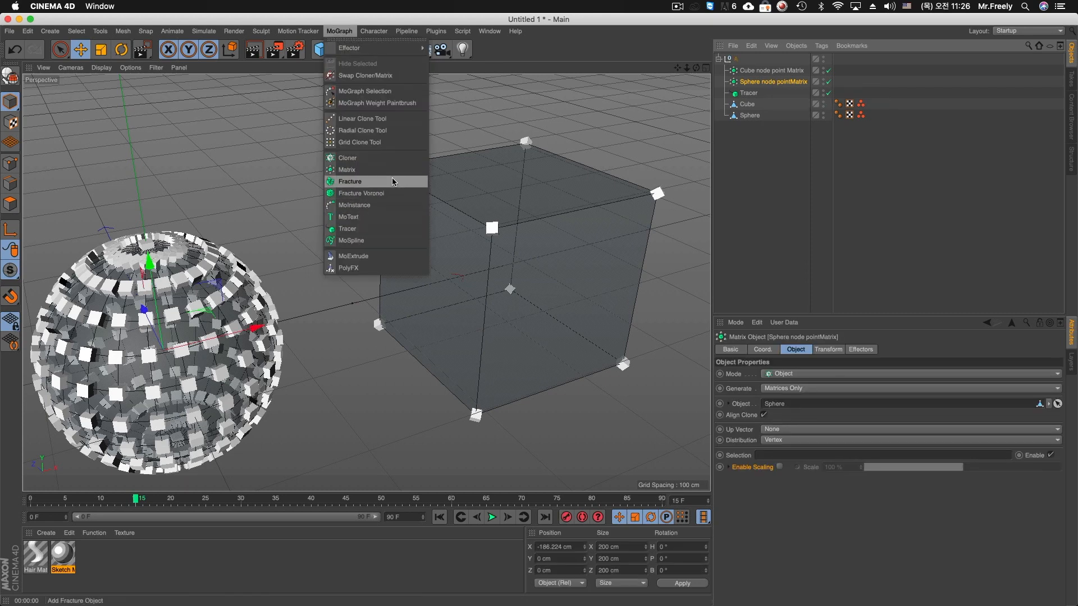
left_click(783, 177)
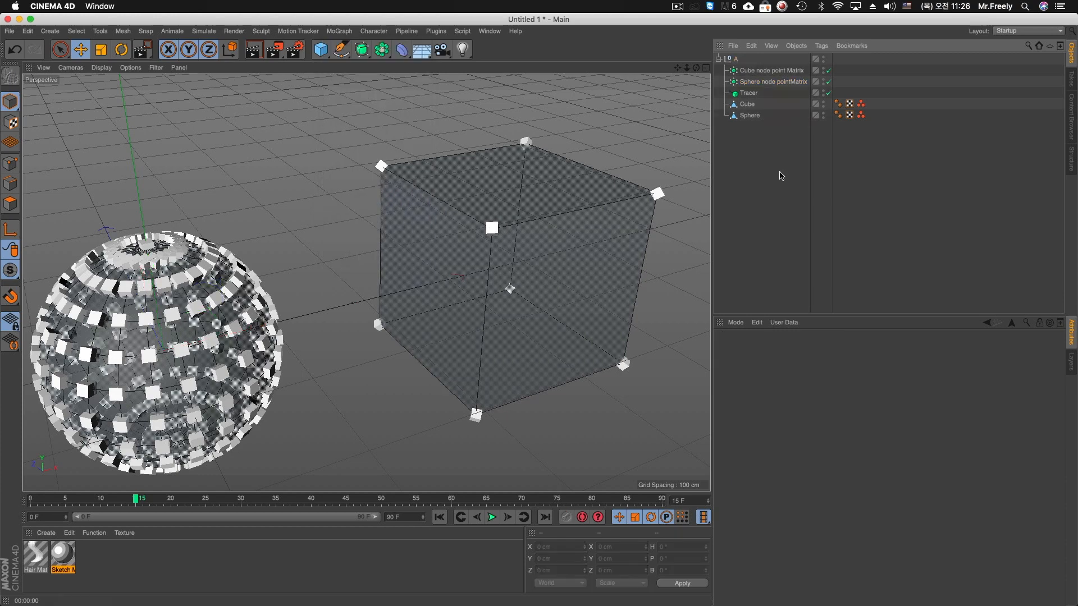
- Limit each Matrix to its chosen point by assigning the Cube's and the Sphere's point selection tags as their selections
left_click(775, 70)
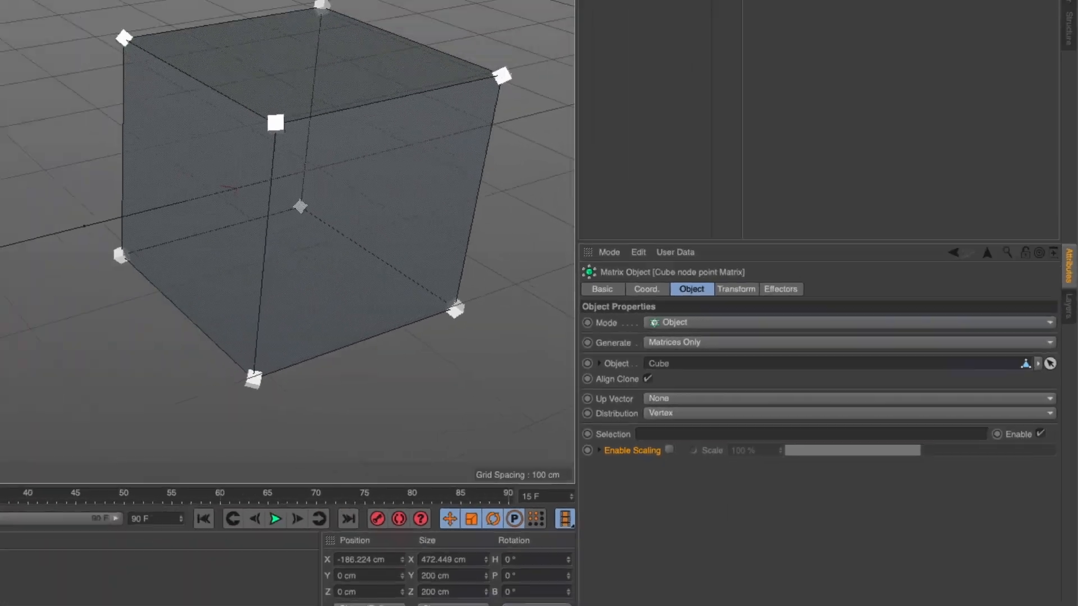
left_click_drag(860, 103, 818, 457)
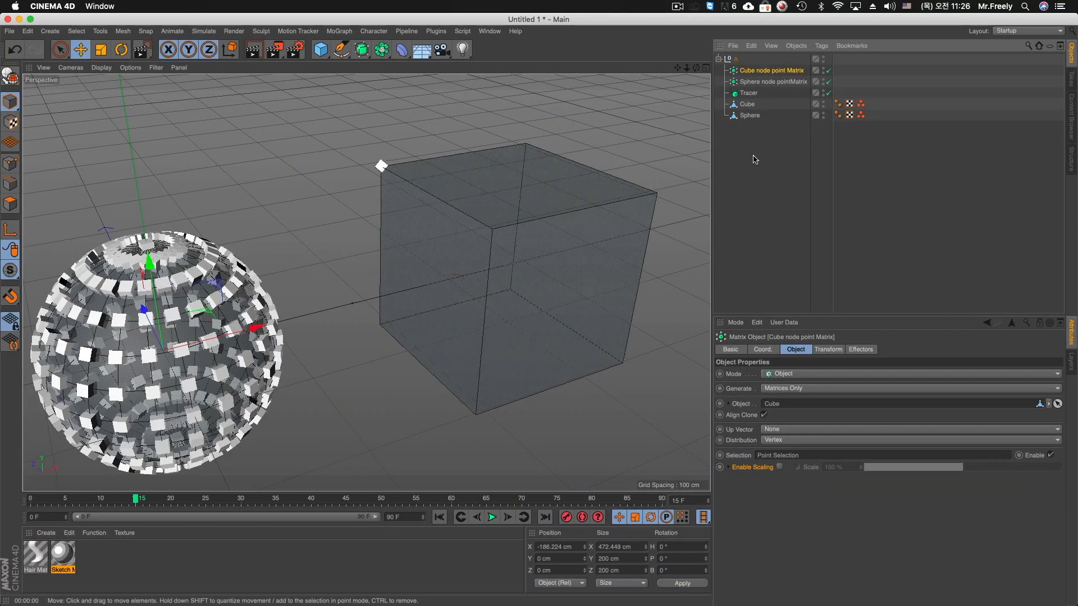
left_click(771, 82)
left_click_drag(861, 114, 776, 458)
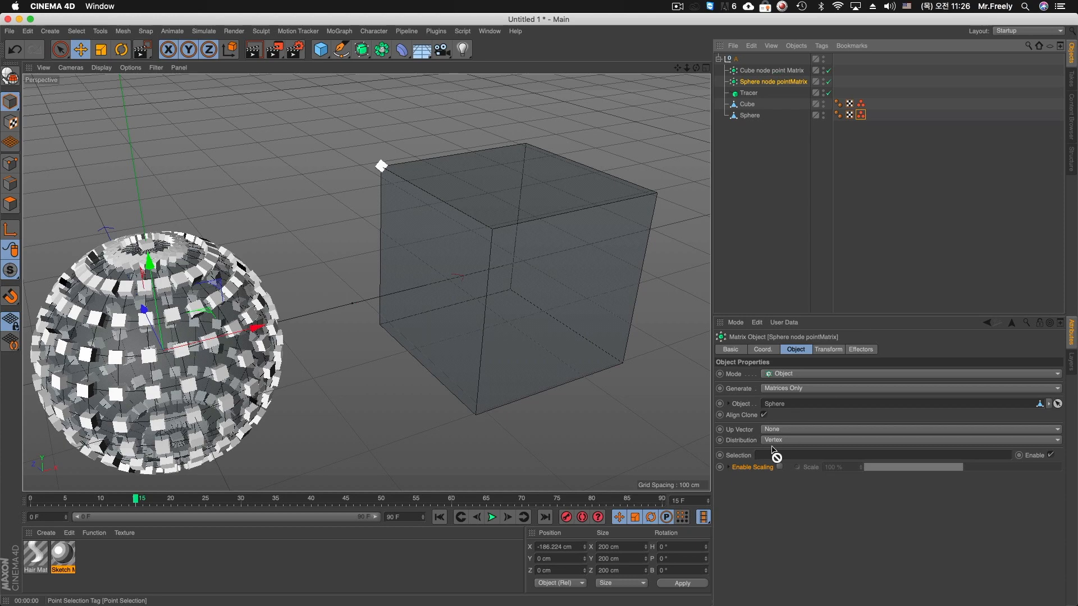
left_click_drag(276, 202, 425, 221, "alt")
- Replace the Tracer's linked Cube and Sphere with Cube node point Matrix and Sphere node pointMatrix
left_click(751, 93)
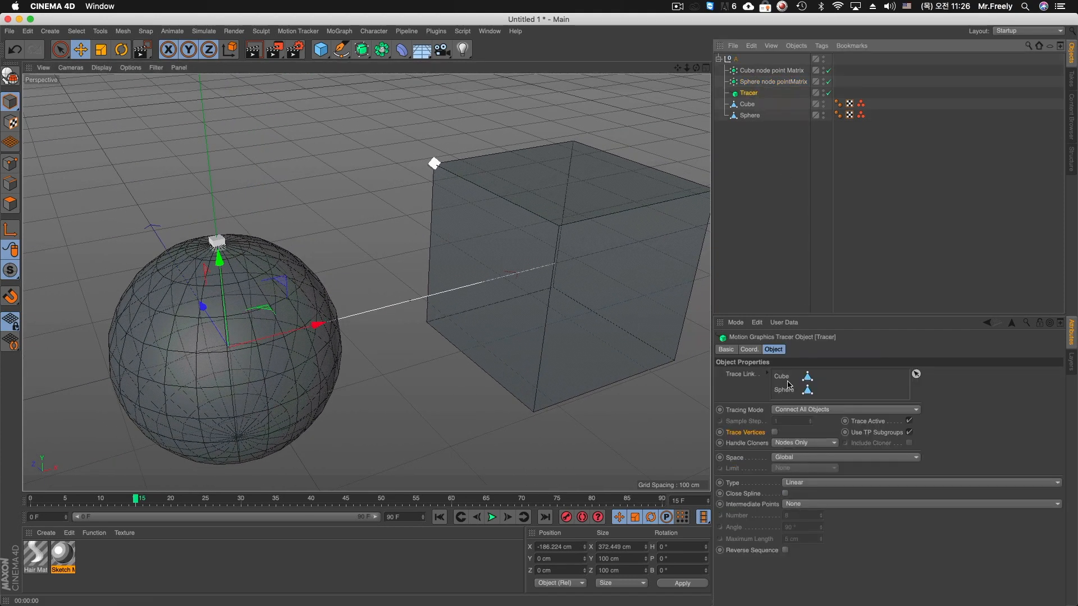
key("Delete")
mouse_move(771, 71)
left_mouse_down()
mouse_move(863, 432)
mouse_move(808, 384)
left_mouse_up()
mouse_move(773, 82)
left_mouse_down()
mouse_move(830, 379)
mouse_move(821, 384)
left_mouse_up()
mouse_move(450, 243)
left_mouse_down("alt")
mouse_move(409, 287)
mouse_move(433, 251)
left_mouse_up("alt")
left_click_drag(382, 231, 404, 224, "alt")
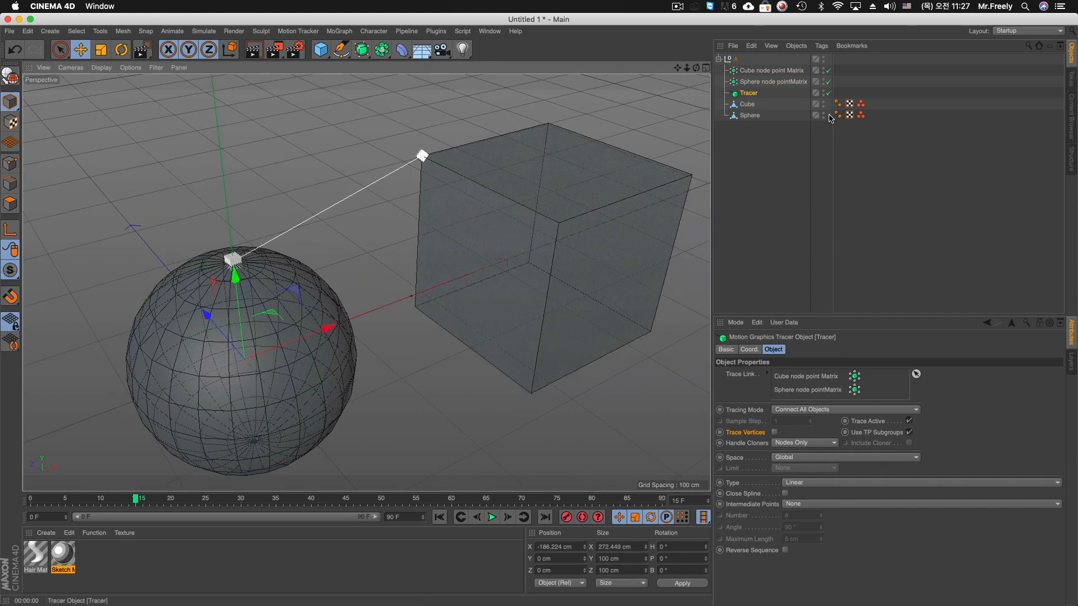
- Render the view to check the line between the chosen points, and review both Matrix objects and the point selection tags
left_click(772, 70)
mouse_move(494, 207)
left_mouse_down("alt")
mouse_move(528, 190)
mouse_move(524, 228)
mouse_move(520, 192)
mouse_move(500, 221)
left_mouse_up("alt")
key("super+r")
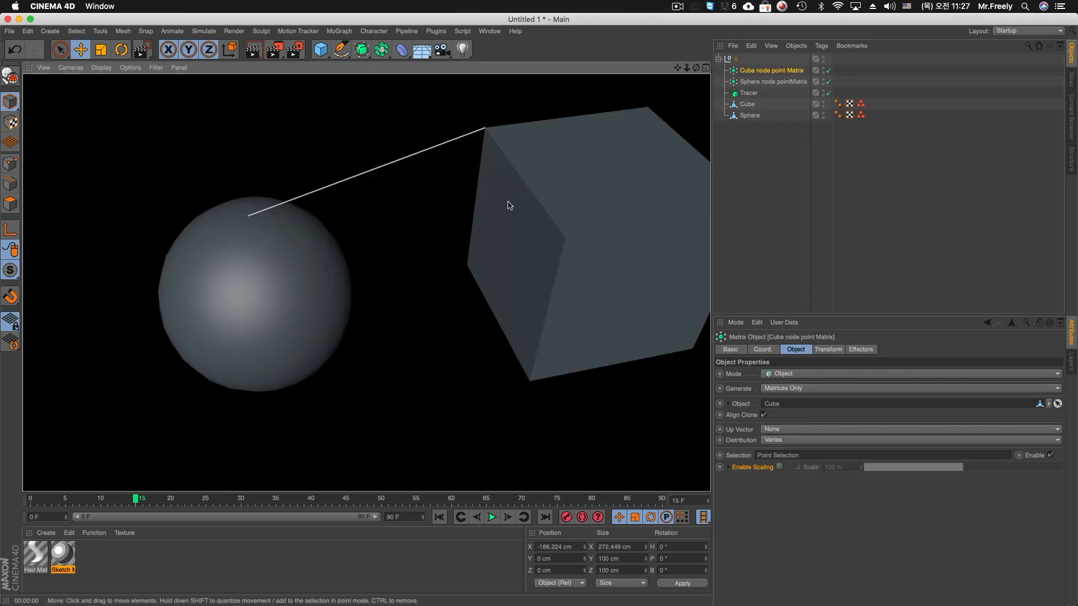
left_click(780, 82, "shift")
left_click_drag(494, 168, 642, 173, "alt")
left_click(858, 126)
left_click(861, 105)
left_click(858, 137)
left_click(862, 104)
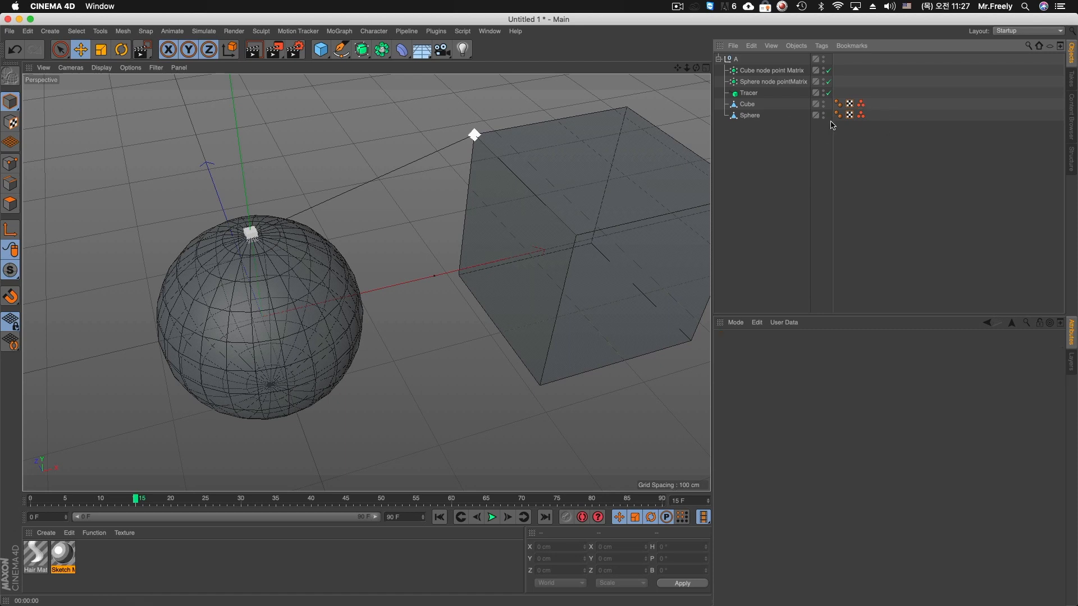
- Select the Cube's upper front corner point and store it as a second point selection
left_click(747, 104)
left_click_drag(664, 116, 54, 265, "alt")
left_click(10, 163)
left_click_drag(490, 219, 500, 243, "alt")
left_click(501, 245)
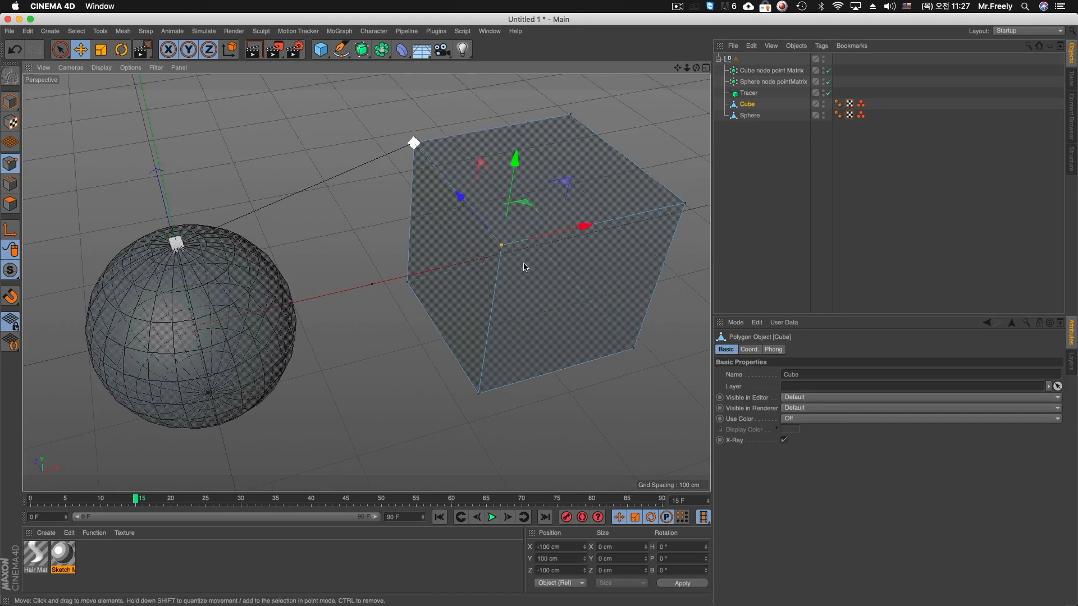
left_click(76, 31)
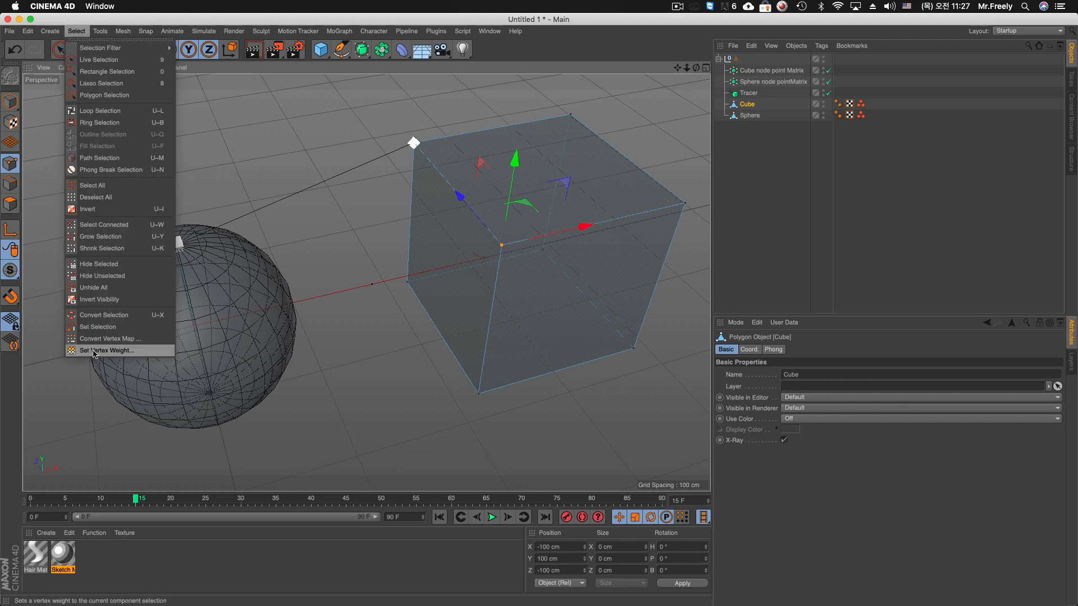
left_click(110, 332)
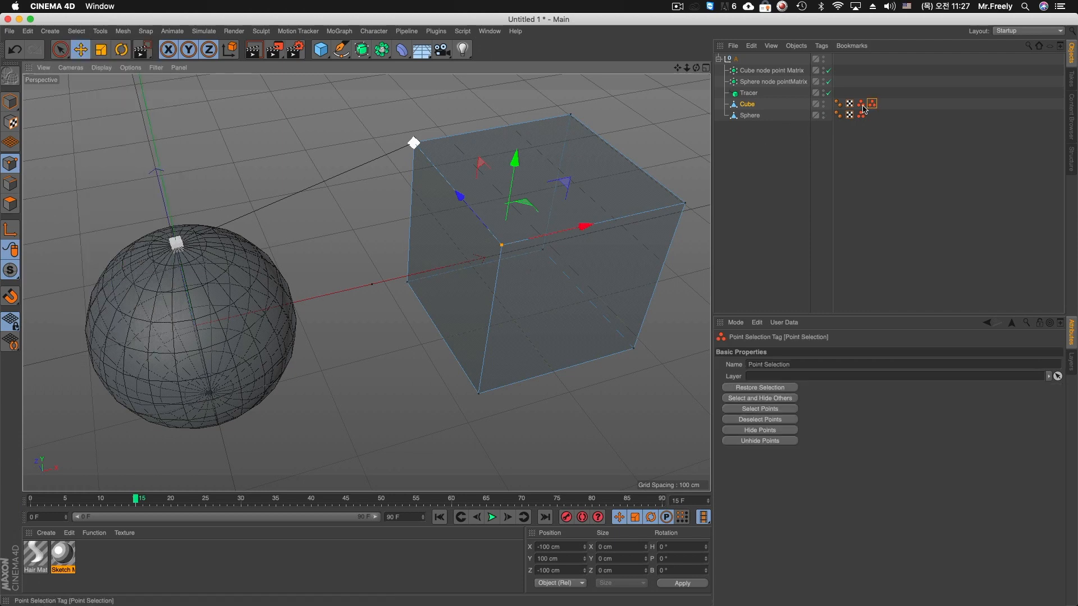
- Rename the Cube's two point selection tags as Point Selection 1 and Point Selection 2
left_click_drag(865, 106, 855, 107)
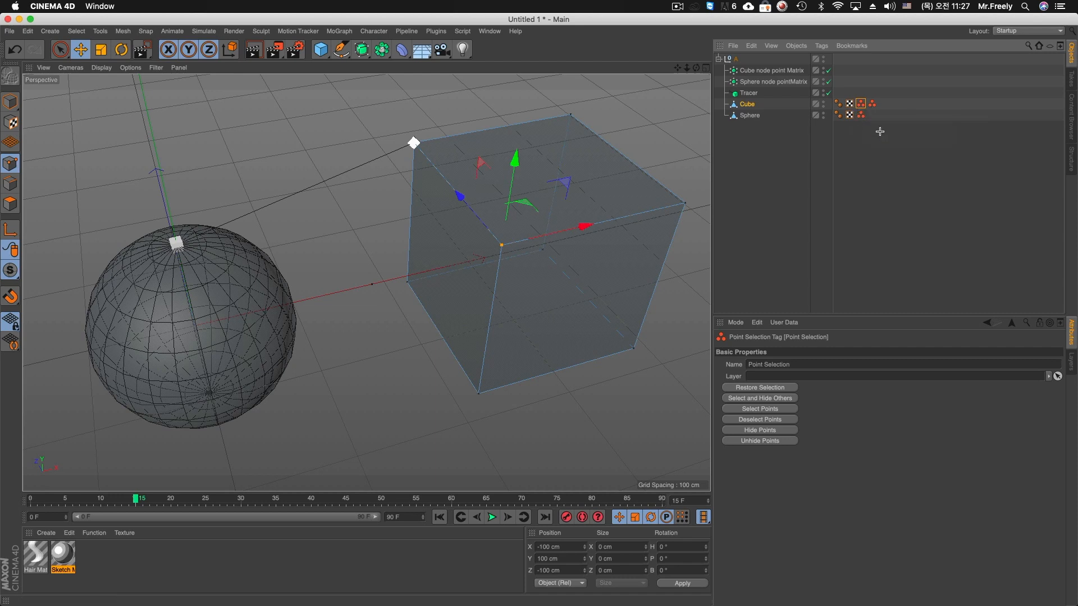
left_click(842, 128)
left_click(744, 106)
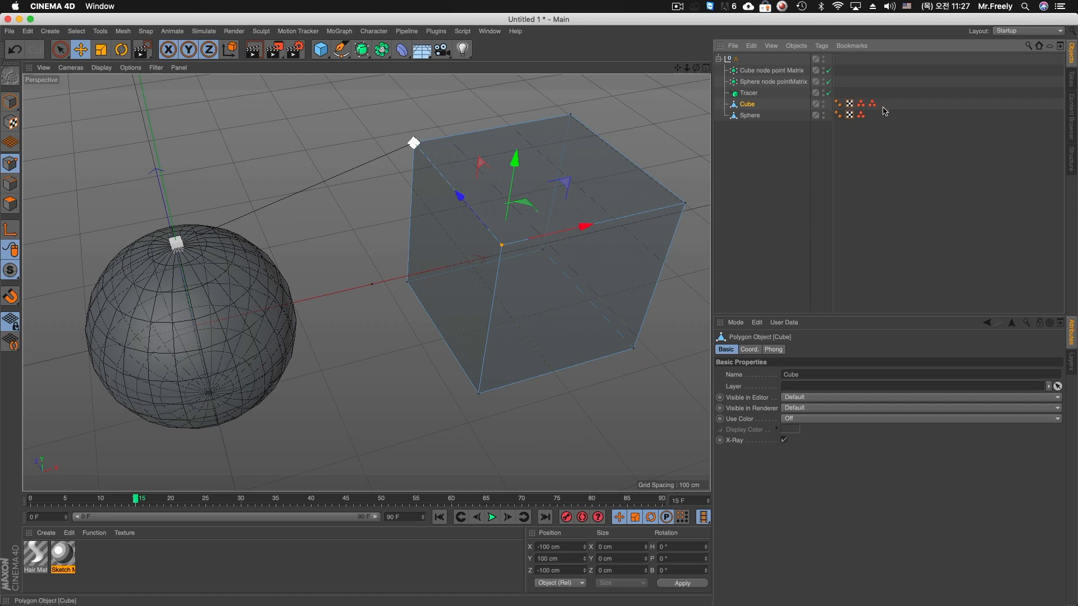
left_click(861, 103)
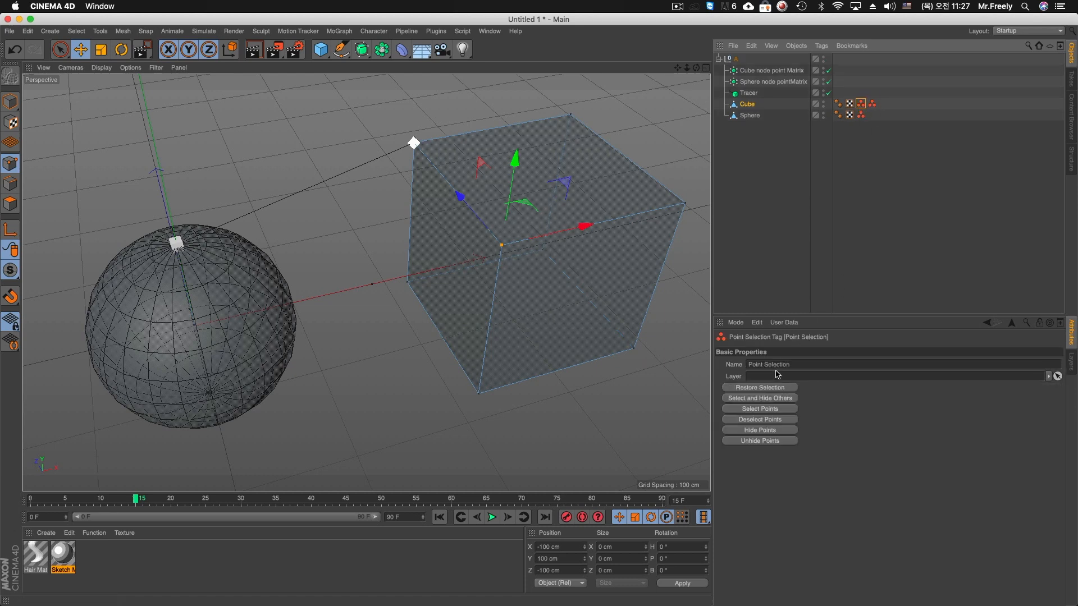
left_click(802, 365)
type("1")
left_click(872, 104)
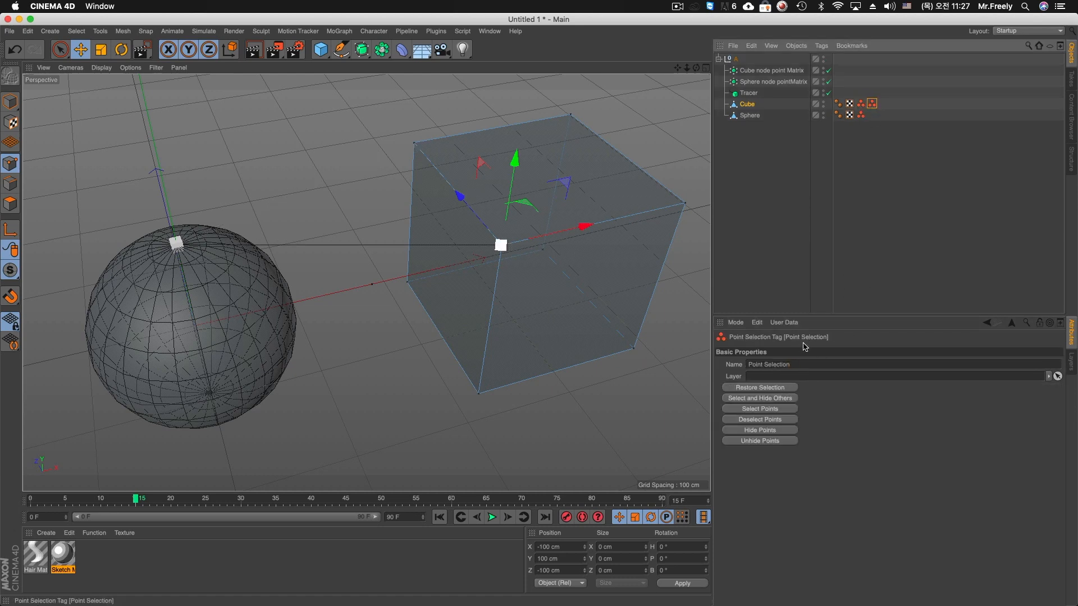
left_click(801, 364)
left_click(861, 276)
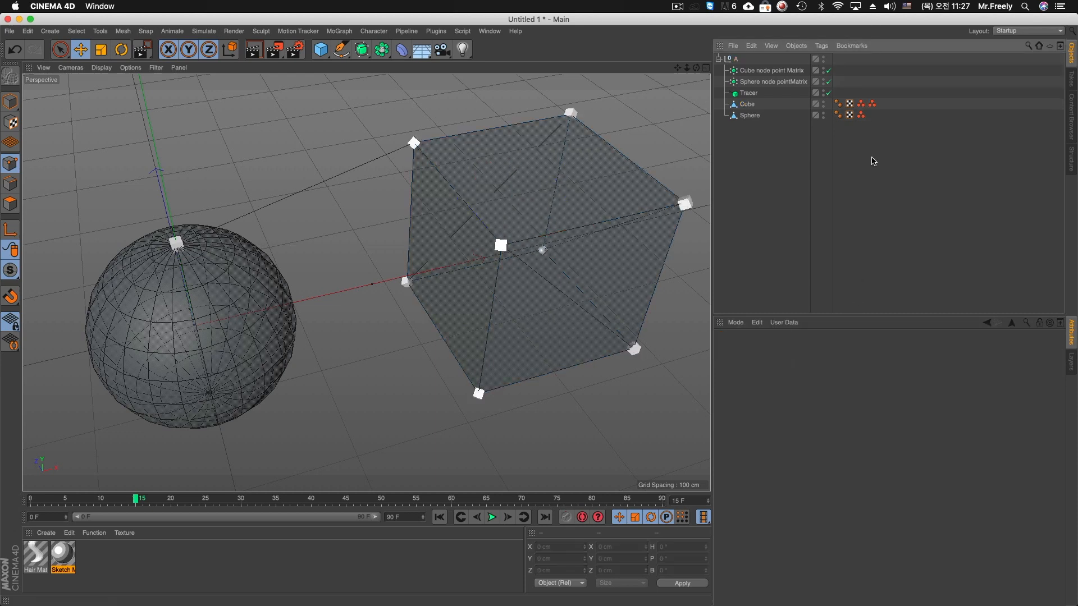
- Assign Point Selection 1 to Cube node point Matrix, replace it with Point Selection 2, and render the view
left_click(771, 70)
left_click_drag(861, 108, 802, 458)
mouse_move(872, 103)
left_mouse_down()
mouse_move(879, 185)
mouse_move(793, 453)
left_mouse_up()
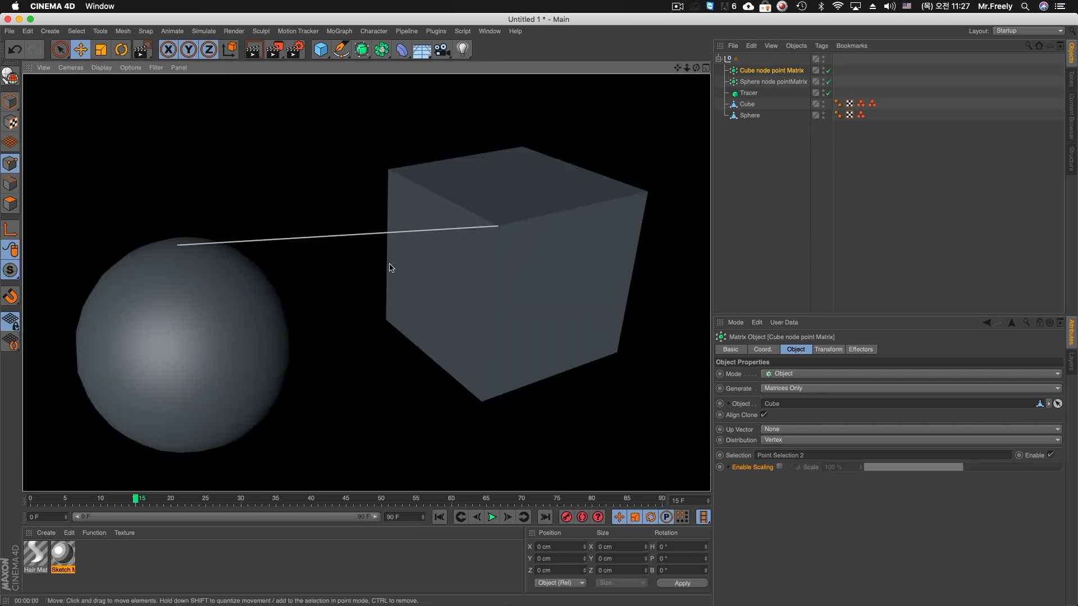
left_click_drag(364, 263, 508, 279, "alt")
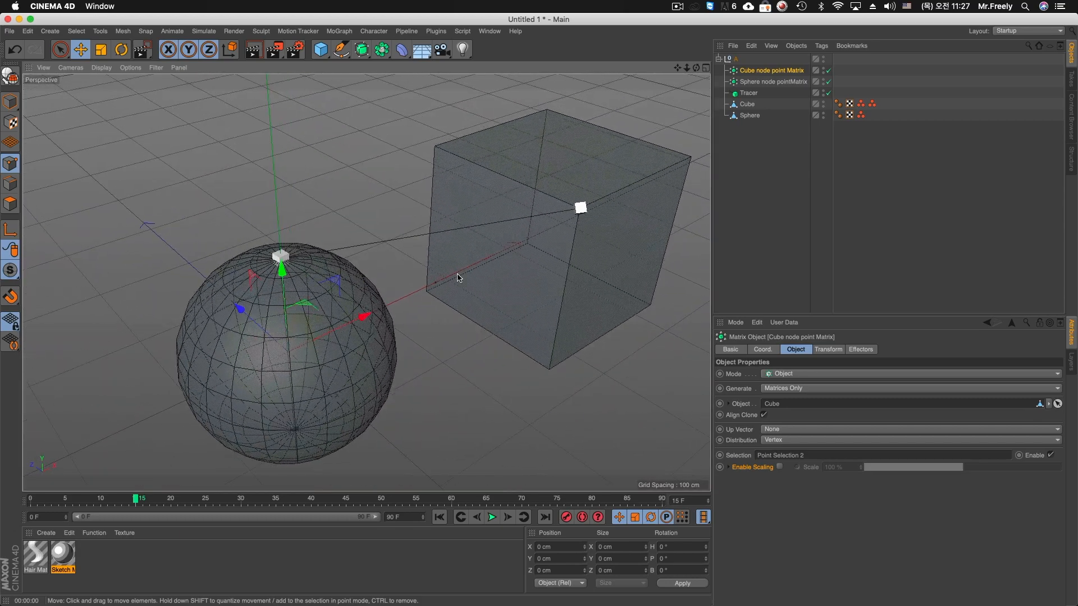
scroll(508, 279, "down", 10)
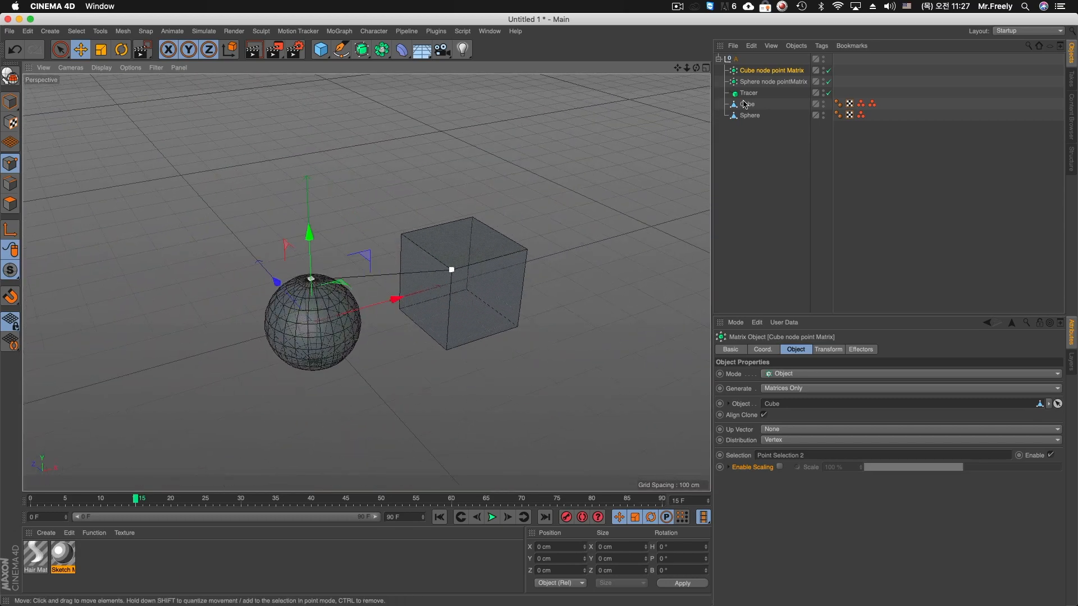
- Switch to Model mode, move the Cube to about X 305, Y -159, Z -166 cm, and render the view
left_click(11, 101)
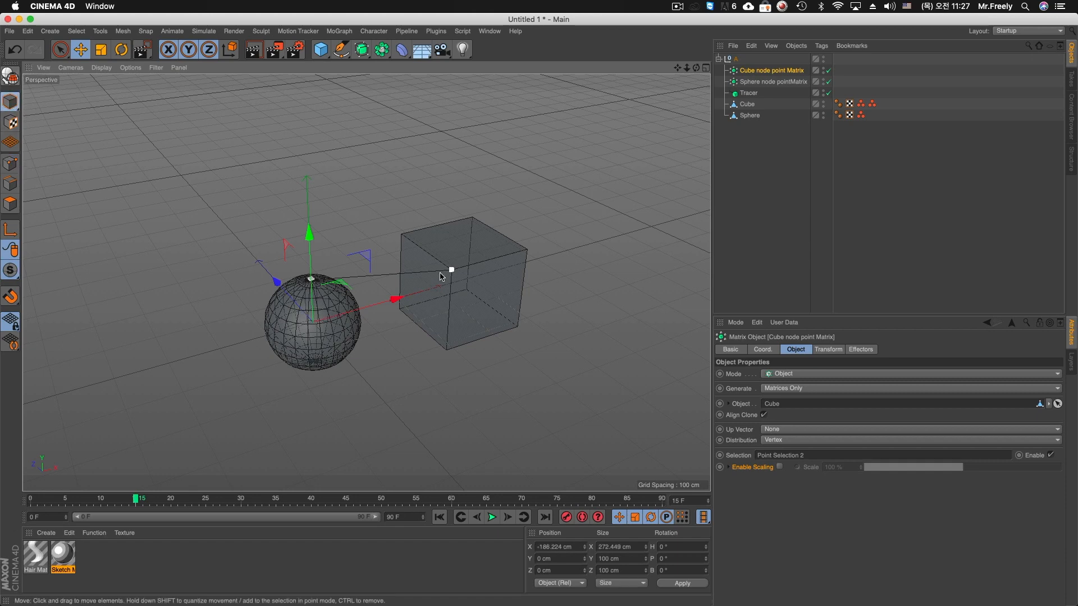
left_click(457, 325)
left_click_drag(458, 325, 540, 365)
key("ctrl+r")
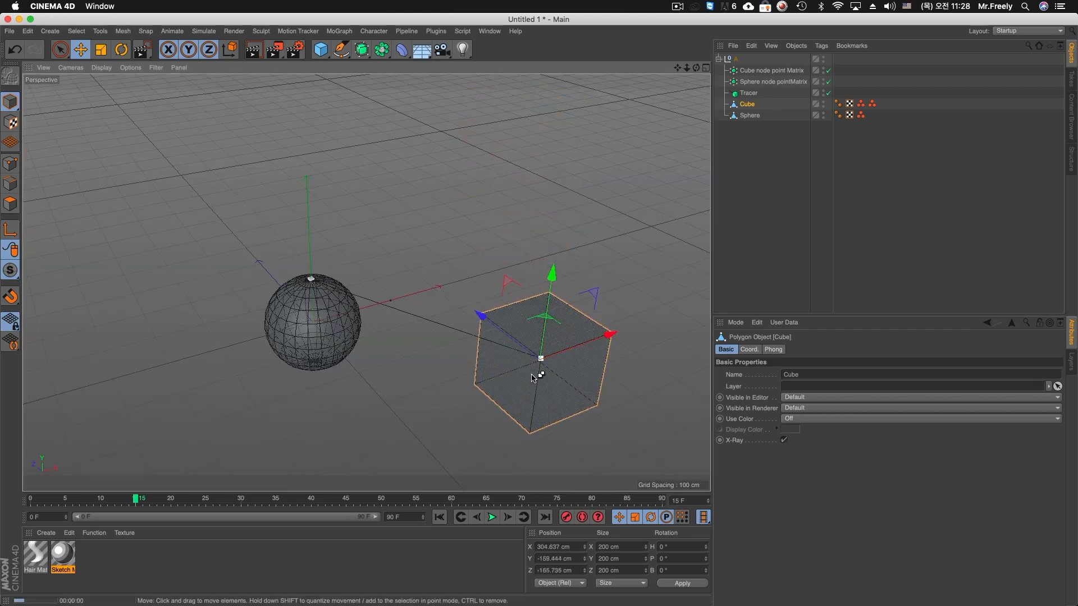
key("ctrl+r")
- Move the Cube up and away to about X 386, Y 175, Z 268 cm, and render the view to check the connecting line
left_click_drag(533, 377, 404, 230)
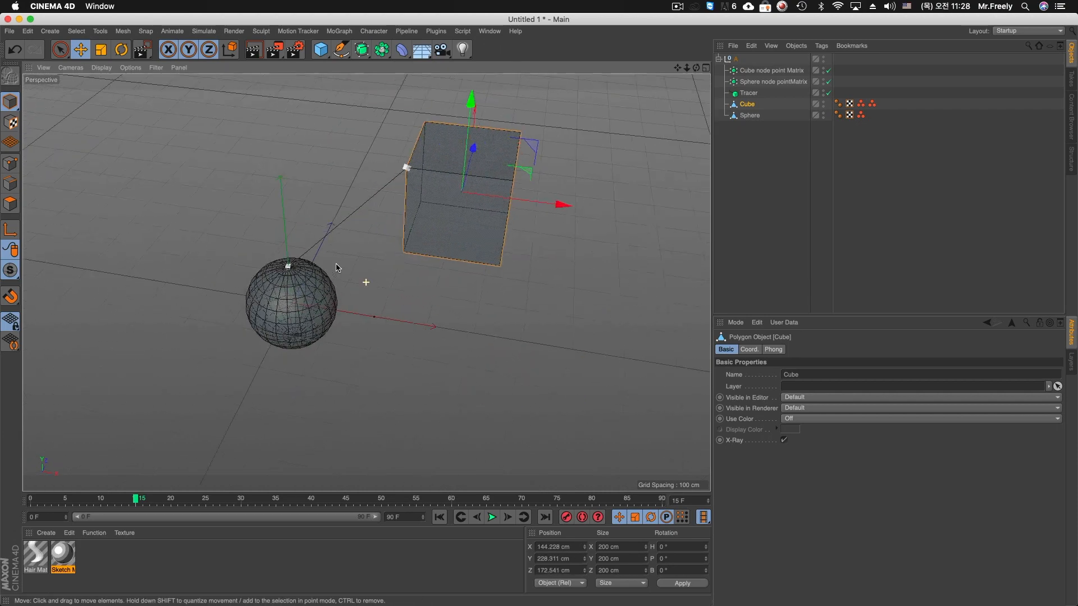
left_click_drag(449, 197, 353, 344)
left_click_drag(337, 393, 563, 297)
key("super+r")
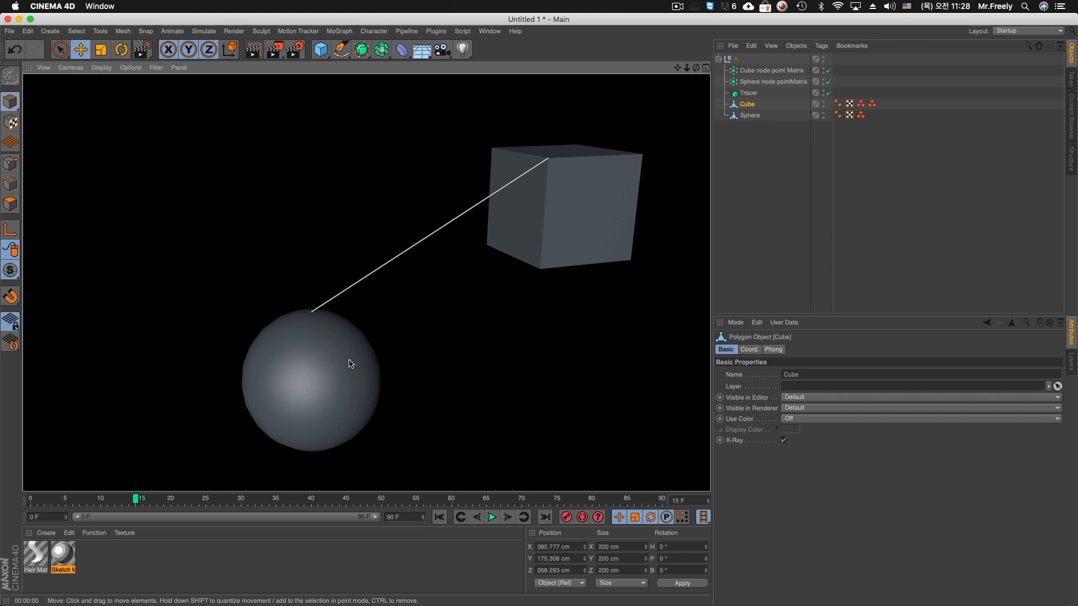
left_click(493, 191)
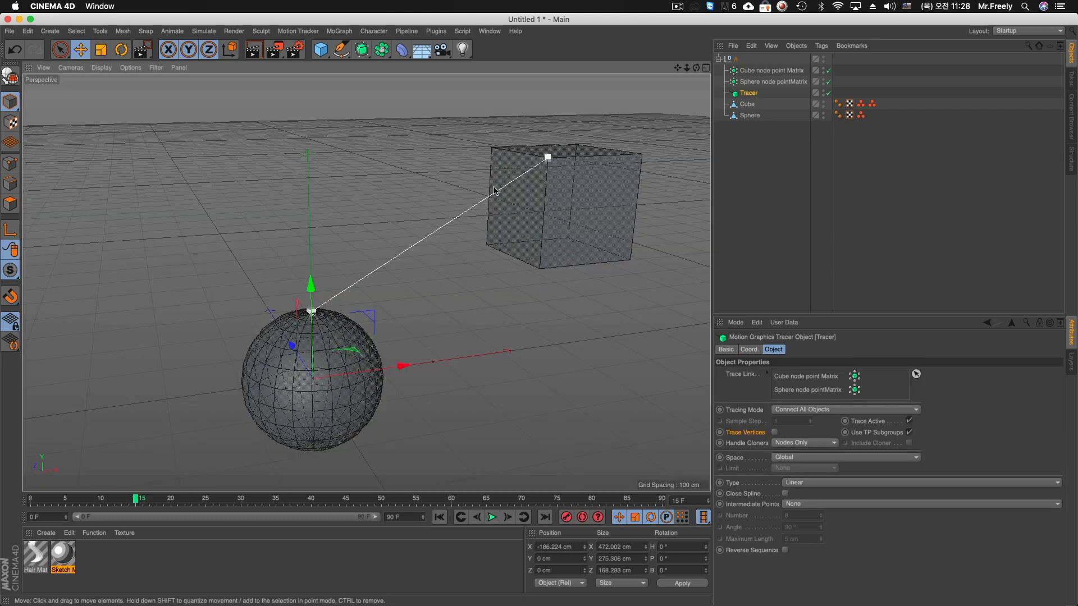
- Deselect the Tracer and render the perspective view to check the connecting line between the sphere and the cube
left_click(507, 183)
left_click_drag(507, 182, 512, 215, "alt")
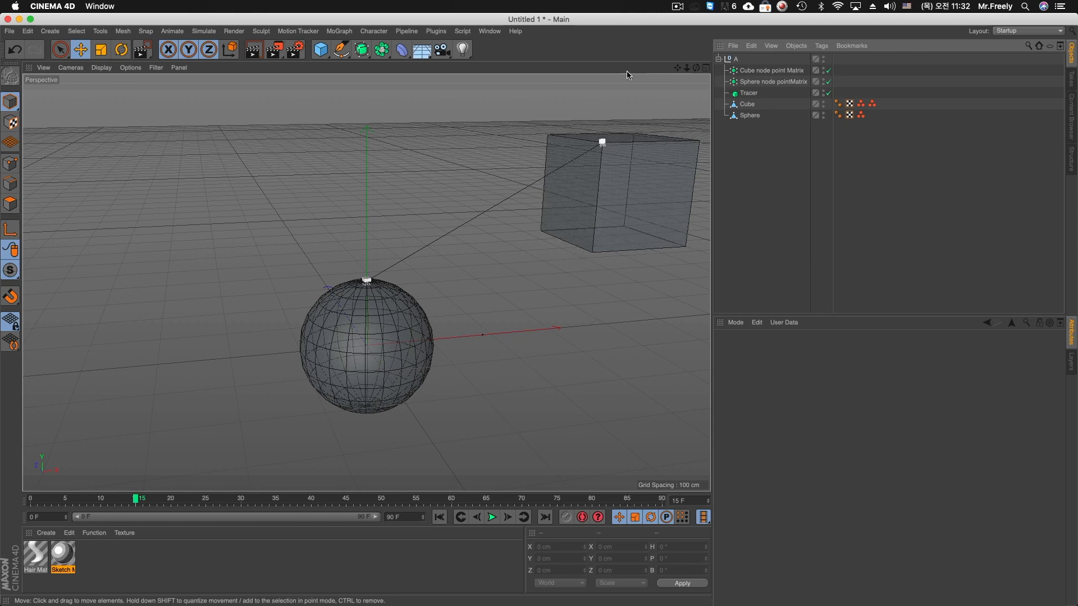
left_click_drag(696, 67, 682, 69)
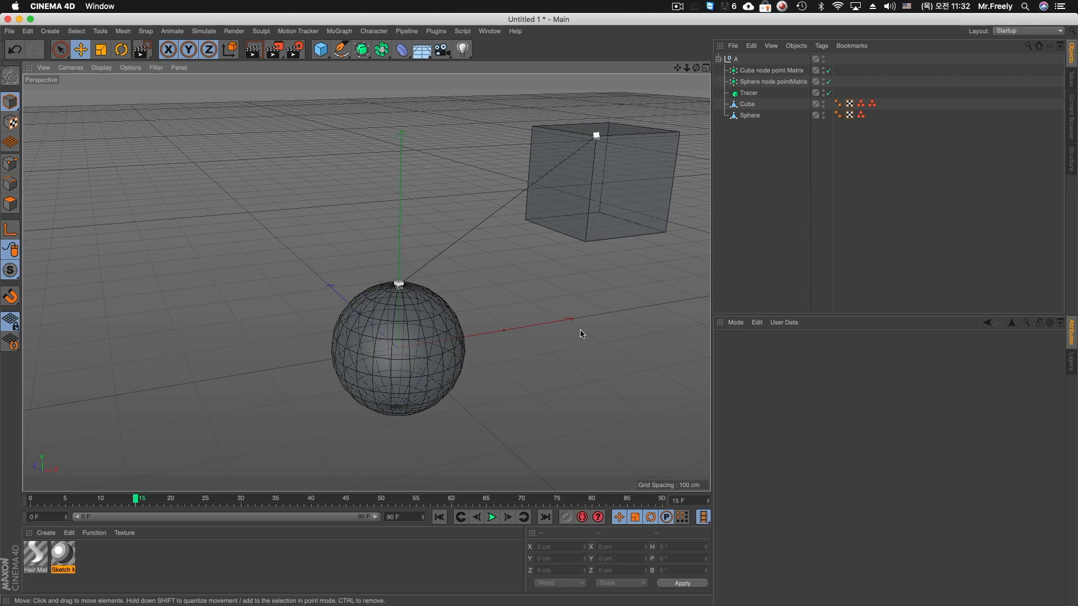
left_click_drag(696, 67, 690, 55)
key("ctrl+r")
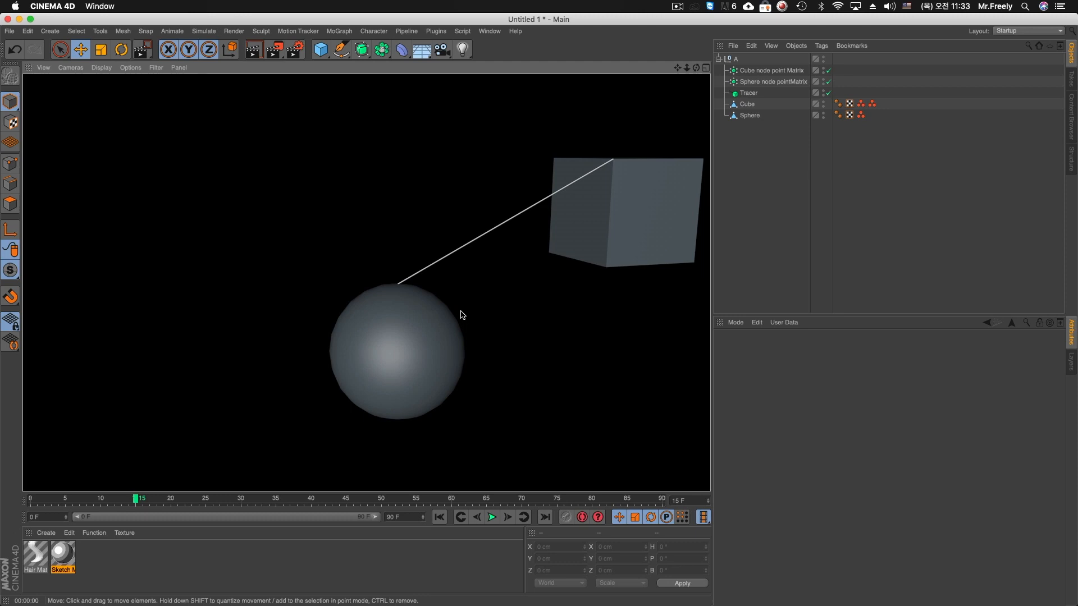
left_click(496, 217)
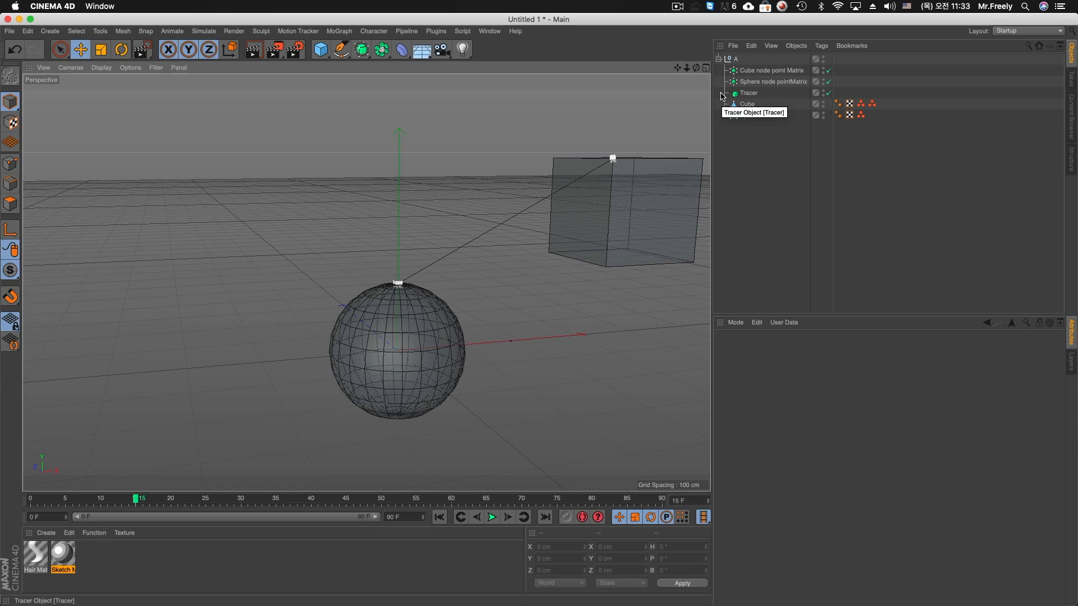
mouse_move(366, 282)
left_mouse_down("alt")
mouse_move(359, 264)
mouse_move(371, 276)
mouse_move(359, 279)
left_mouse_up("alt")
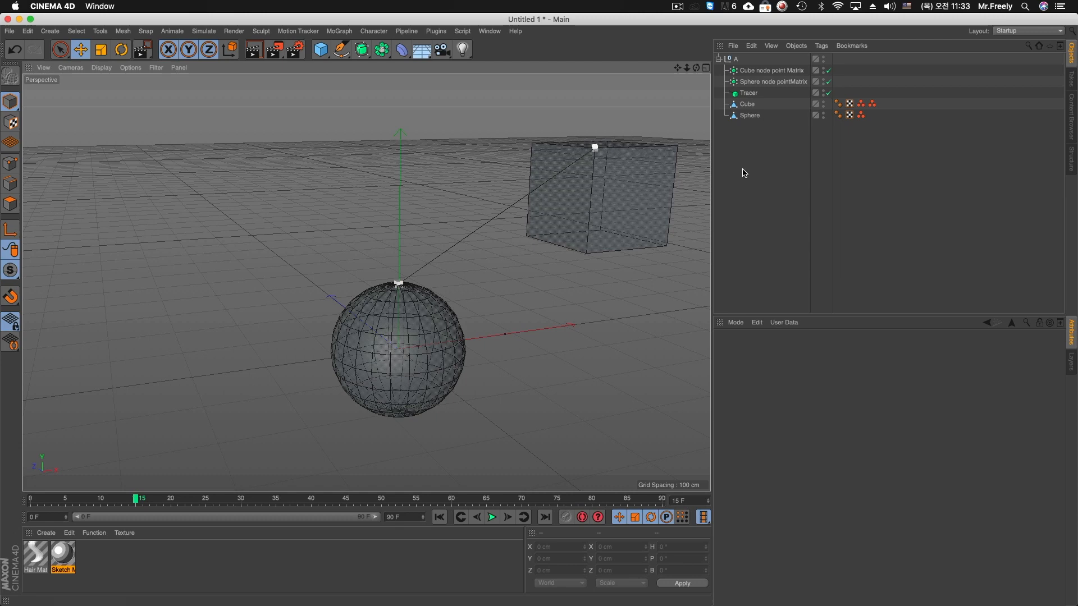
left_click(339, 31)
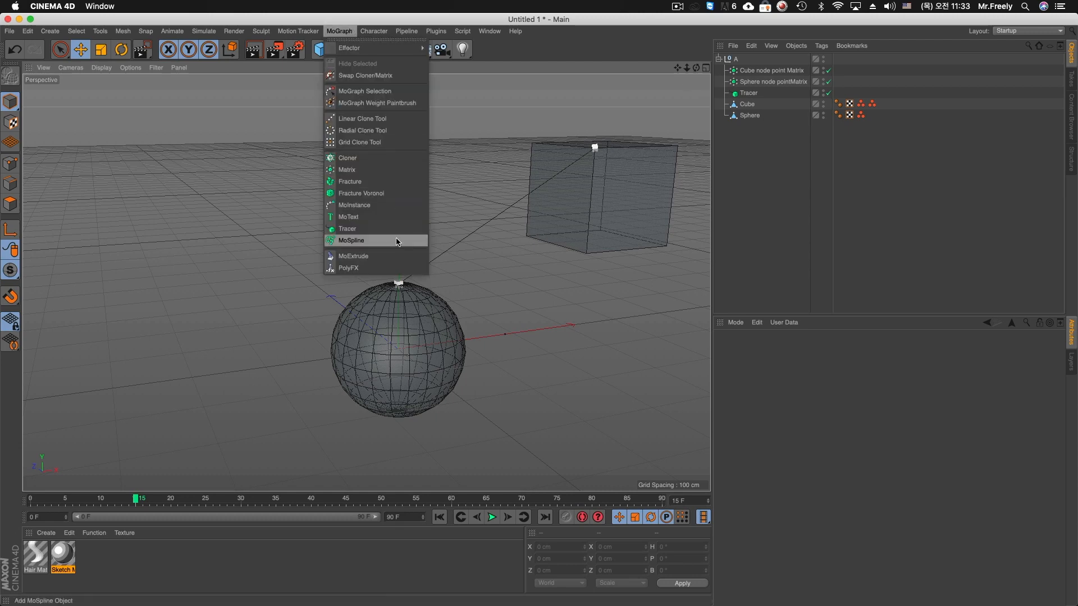
left_click(794, 180)
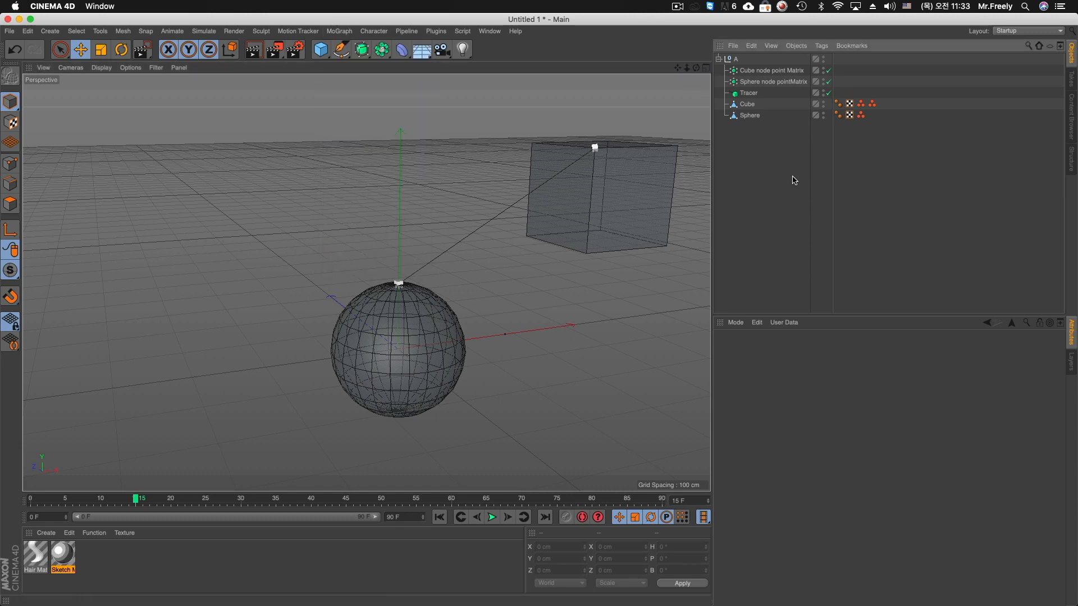